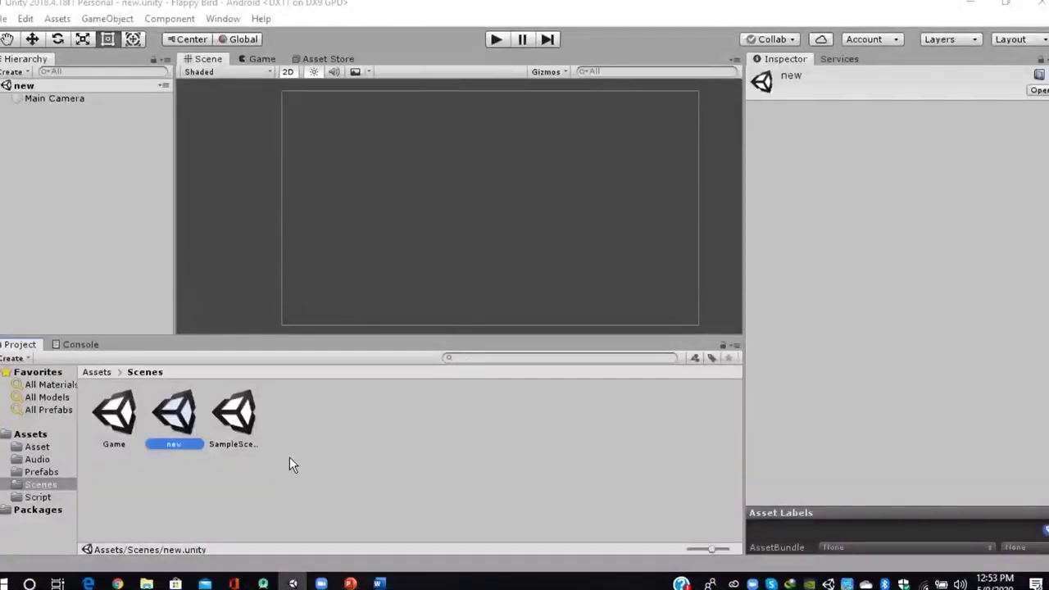
Delete the old 'new' scene asset from the Project.
{"action": "right_click", "coordinate": [190, 434]}
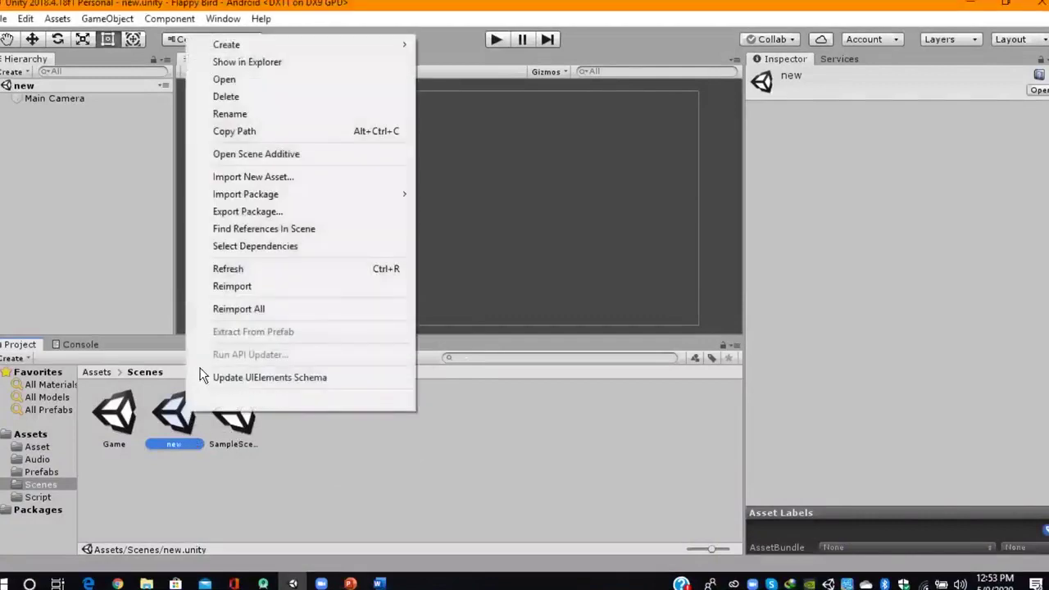
{"action": "left_click", "coordinate": [279, 97]}
{"action": "left_click", "coordinate": [573, 318]}
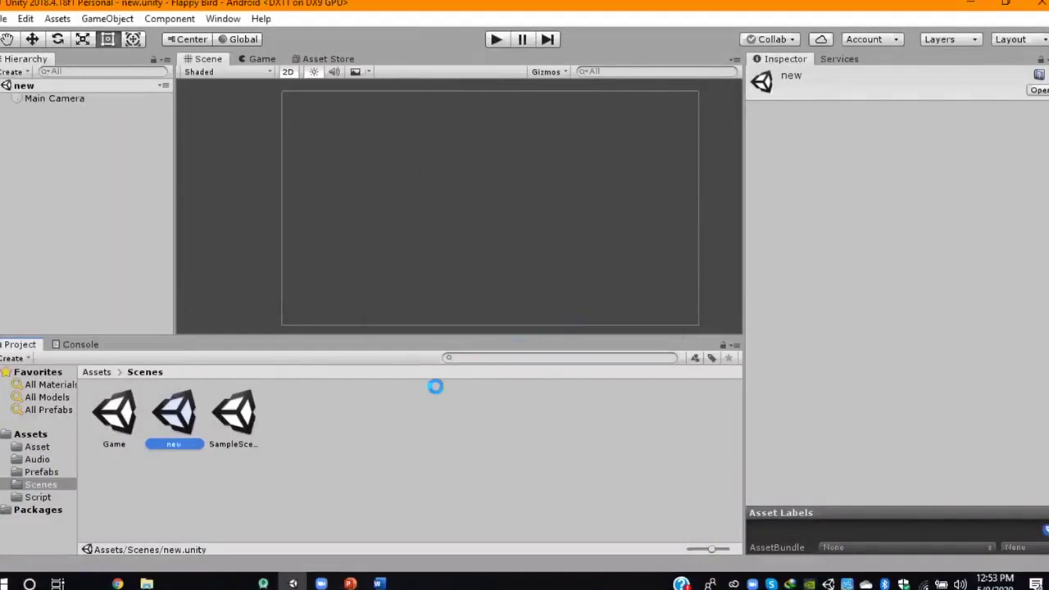
Create a new scene asset in the Scenes folder named 'new'.
{"action": "right_click", "coordinate": [228, 465]}
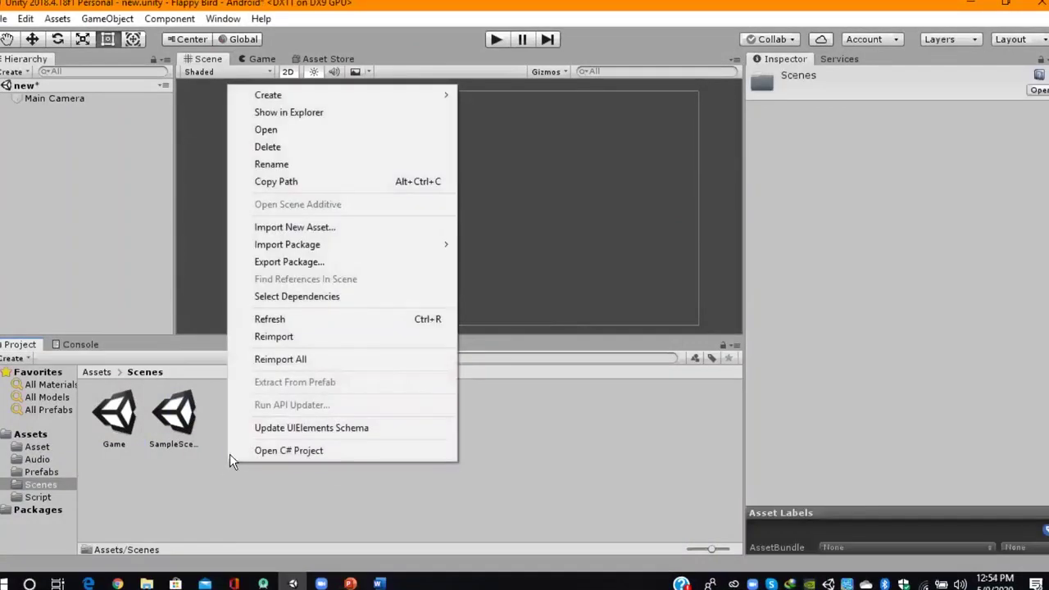
{"action": "mouse_move", "coordinate": [379, 100]}
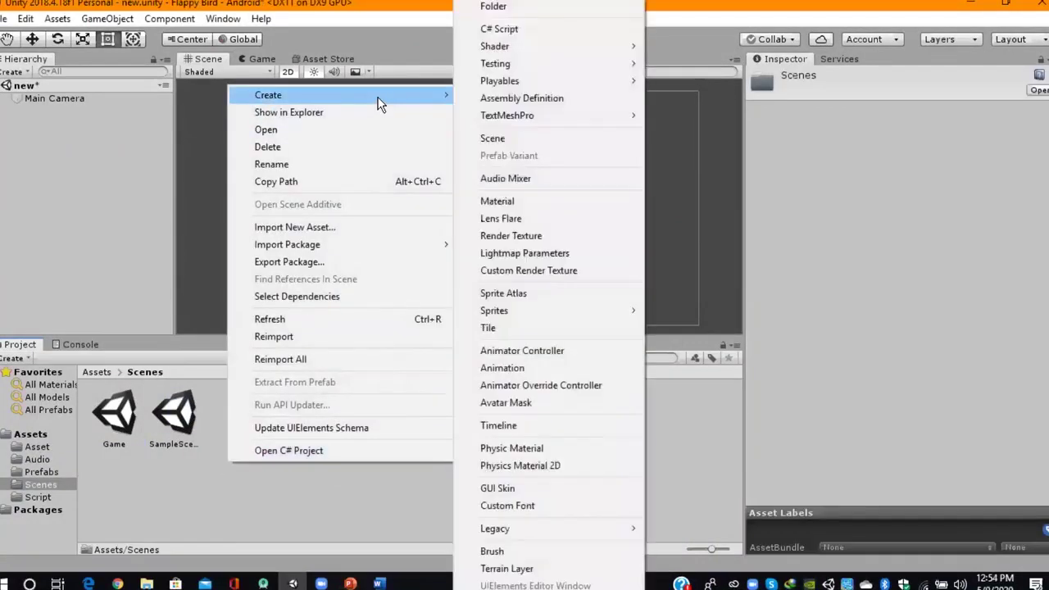
{"action": "left_click", "coordinate": [571, 141]}
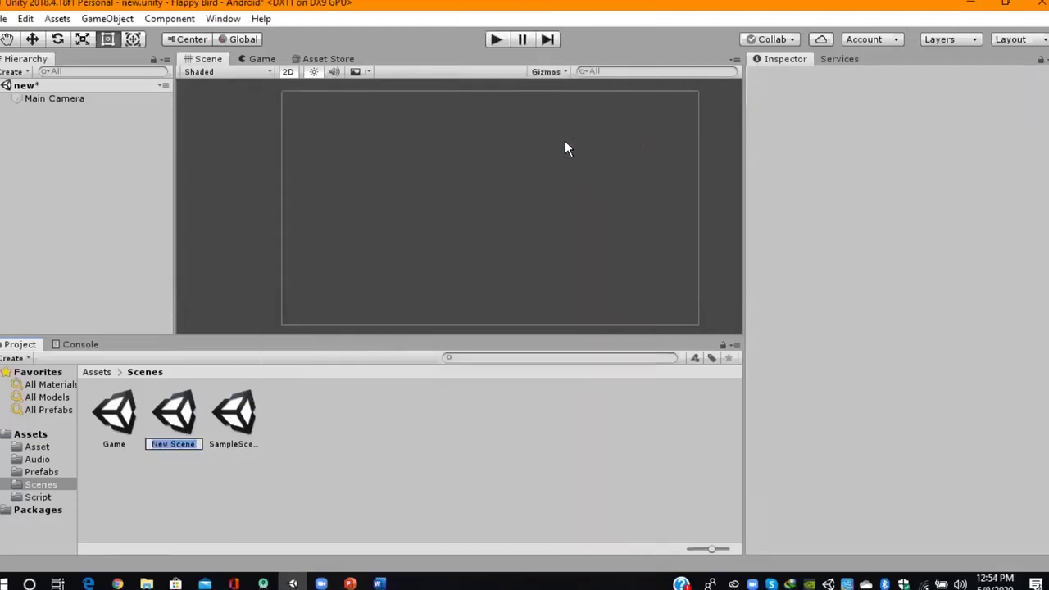
{"action": "type", "text": "new"}
{"action": "key", "text": "Return"}
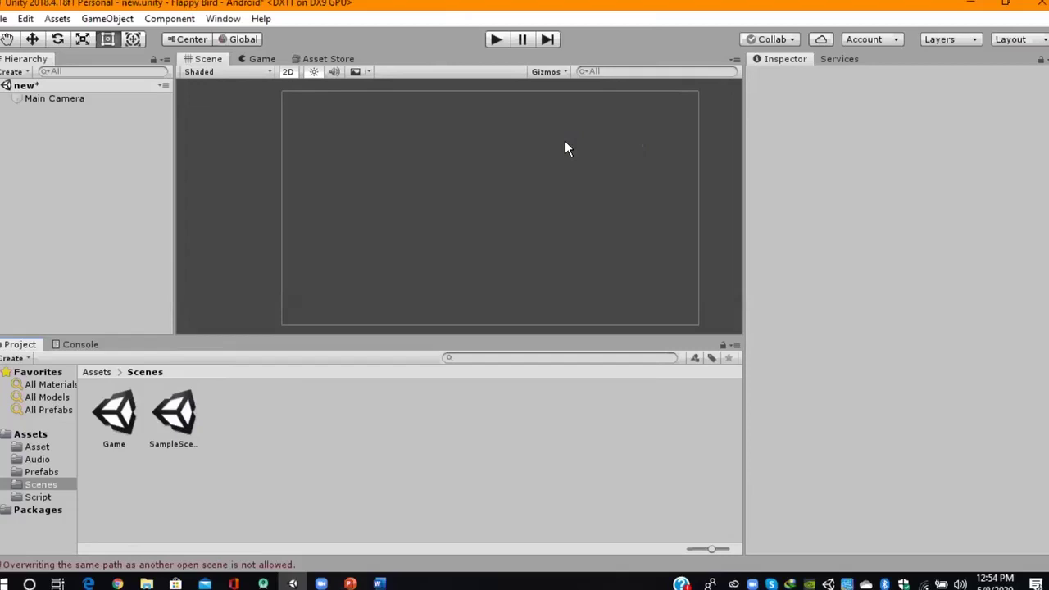
Create another scene named '123' in Scenes, saving the previous scene when prompted.
{"action": "right_click", "coordinate": [238, 437]}
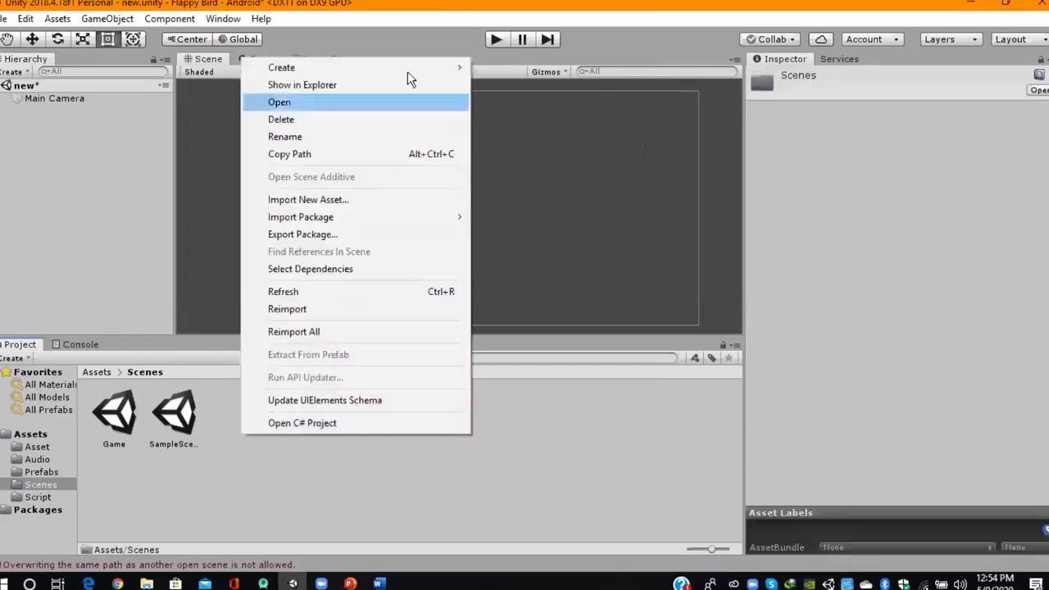
{"action": "mouse_move", "coordinate": [418, 75]}
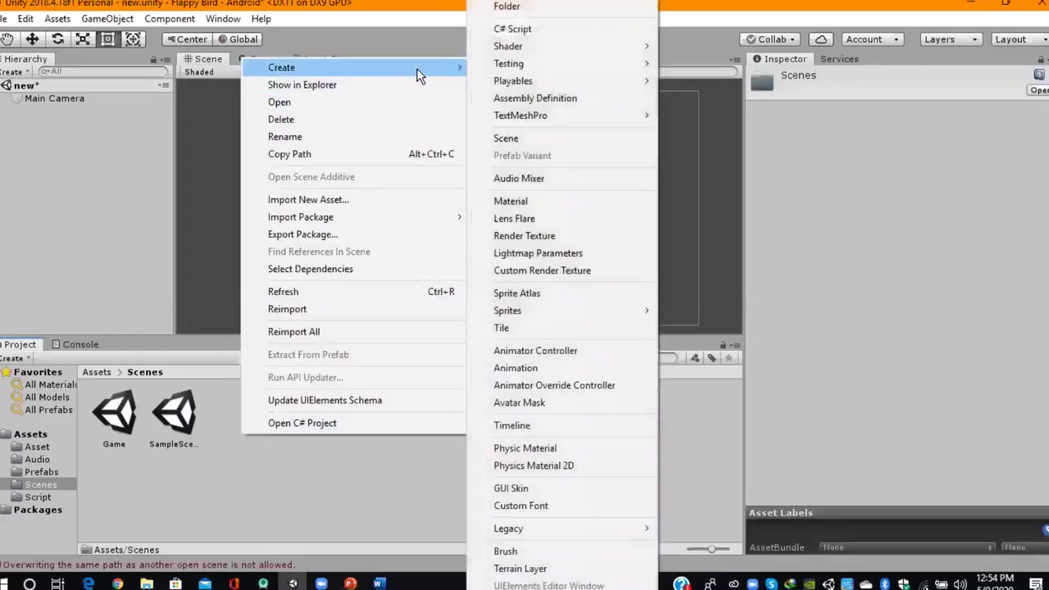
{"action": "left_click", "coordinate": [543, 139]}
{"action": "type", "text": "123"}
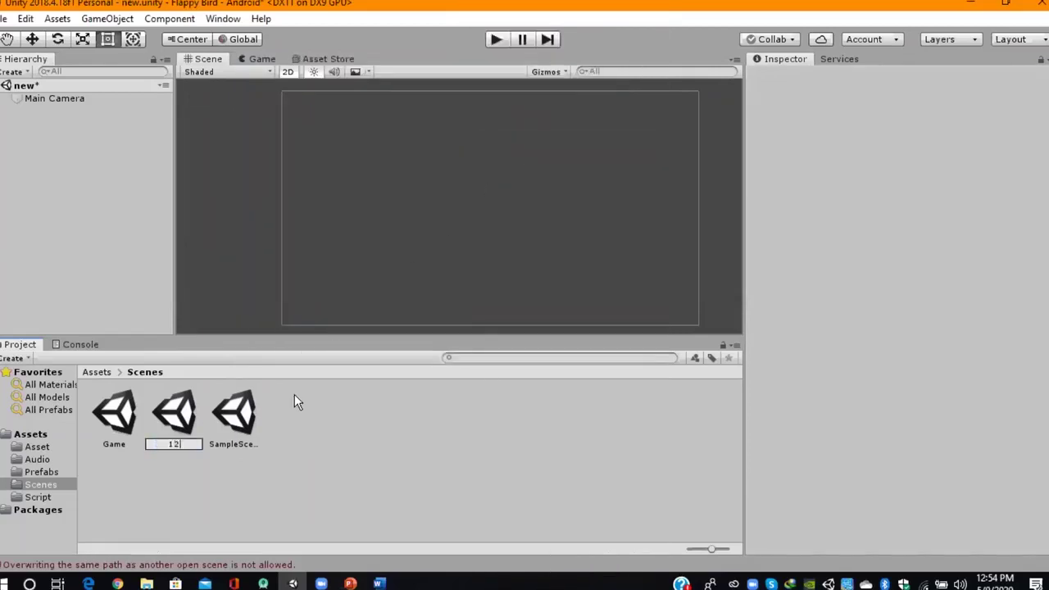
{"action": "key", "text": "Return"}
{"action": "key", "text": "Return"}
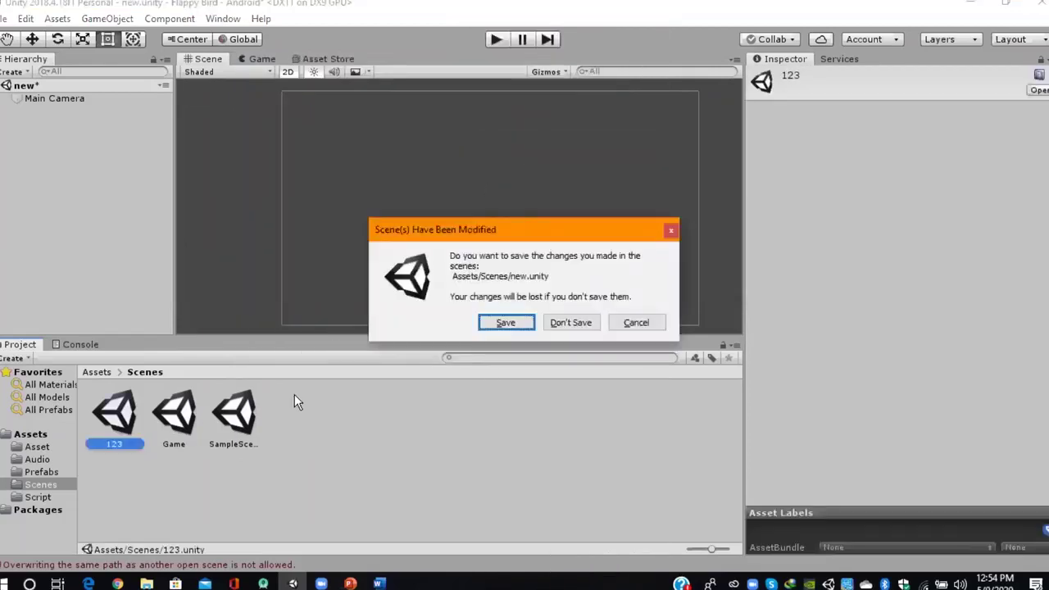
{"action": "left_click", "coordinate": [527, 323]}
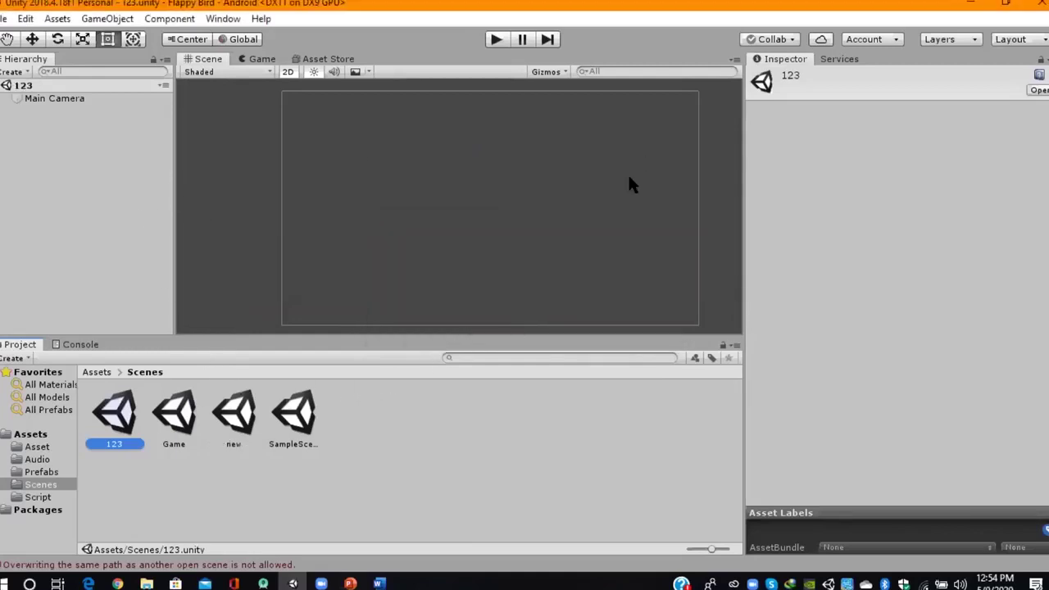
Add a UI Image, with its Canvas, to scene 123 from the Hierarchy.
{"action": "right_click", "coordinate": [82, 144]}
{"action": "mouse_move", "coordinate": [170, 375]}
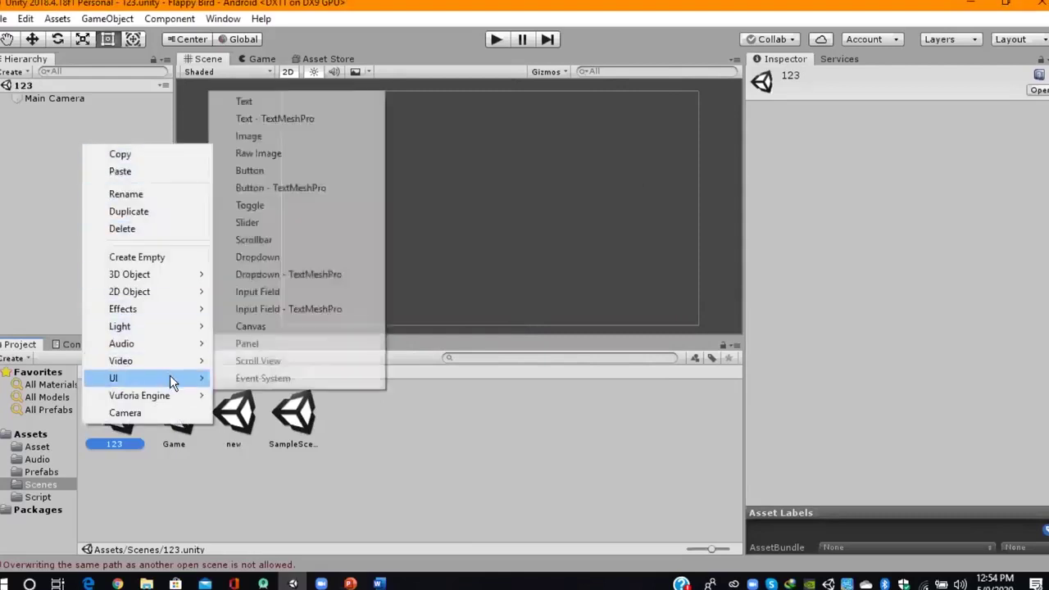
{"action": "left_click", "coordinate": [316, 135]}
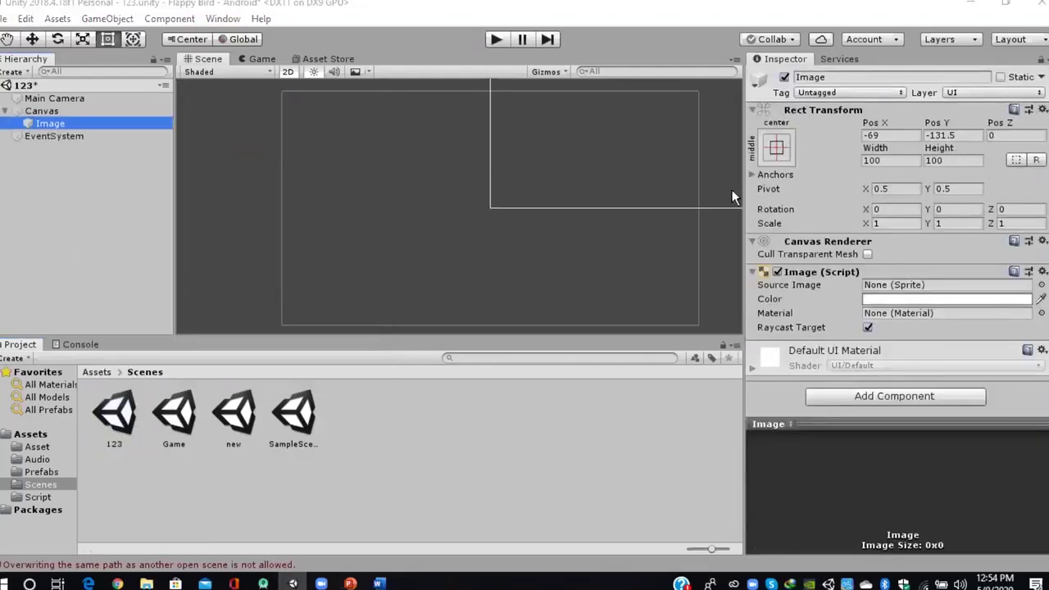
Set the Image's Source Image to the 1920x1080 background sprite from the Asset folder.
{"action": "left_click", "coordinate": [56, 446]}
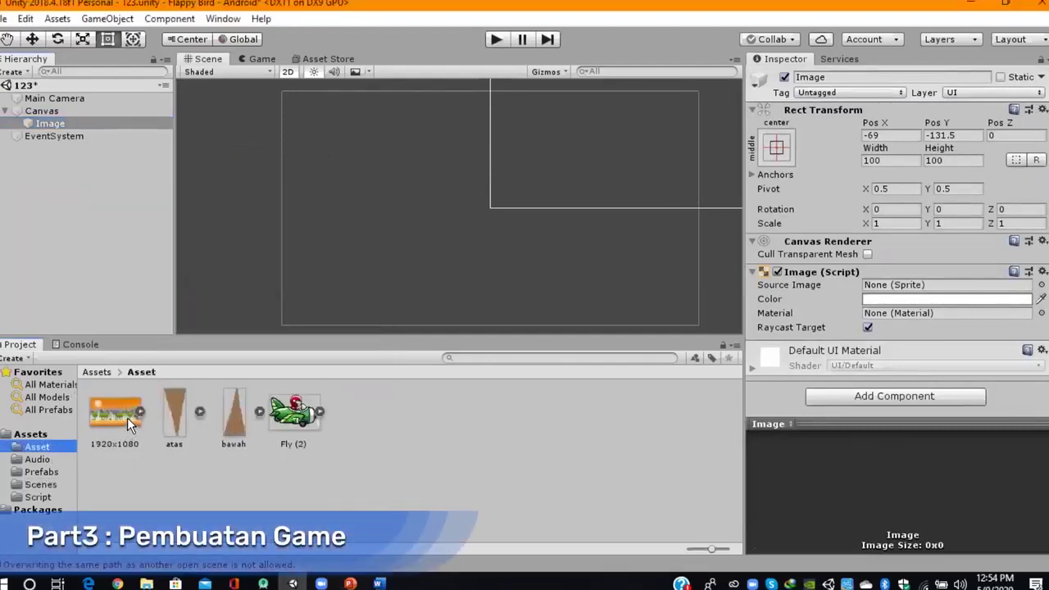
{"action": "mouse_move", "coordinate": [127, 417]}
{"action": "left_mouse_down"}
{"action": "mouse_move", "coordinate": [885, 258]}
{"action": "mouse_move", "coordinate": [920, 282]}
{"action": "left_mouse_up"}
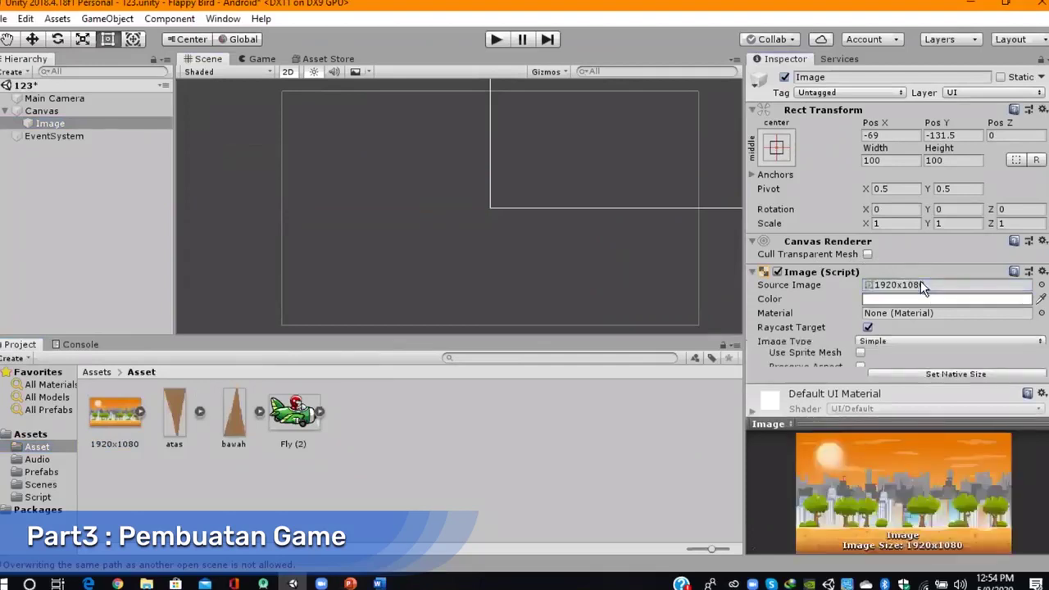
{"action": "left_click", "coordinate": [101, 114]}
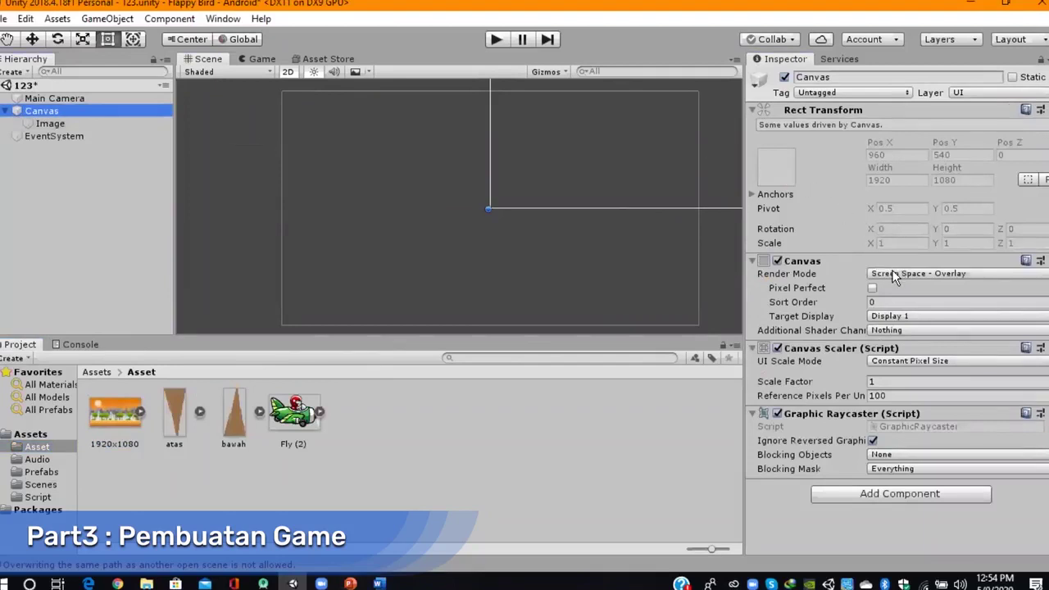
Set the Canvas Render Mode to Screen Space - Camera with Main Camera as render camera.
{"action": "left_click", "coordinate": [895, 275]}
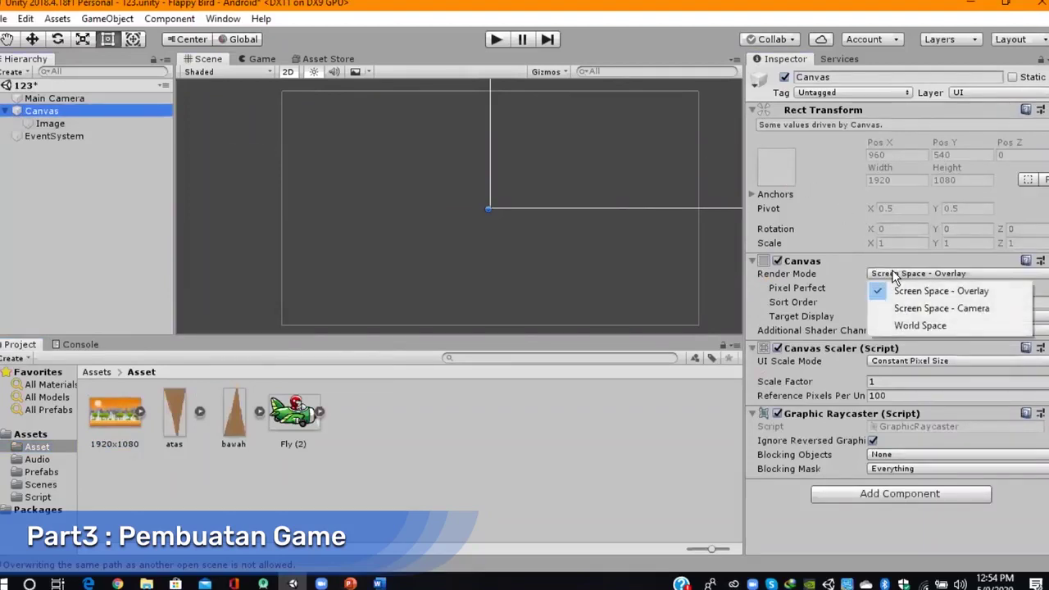
{"action": "left_click", "coordinate": [908, 310]}
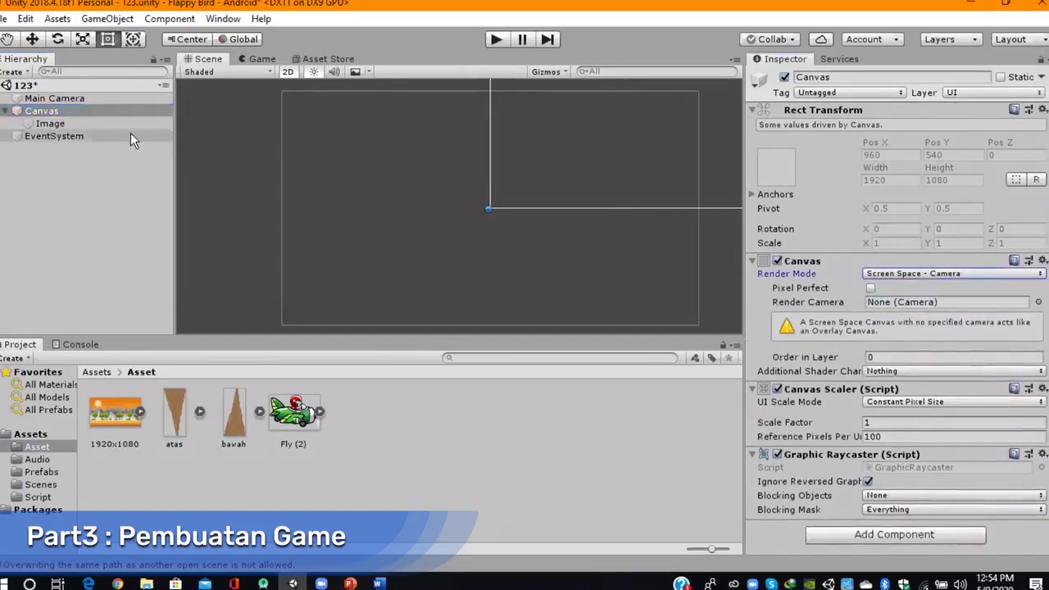
{"action": "left_click_drag", "start_coordinate": [94, 98], "coordinate": [909, 303]}
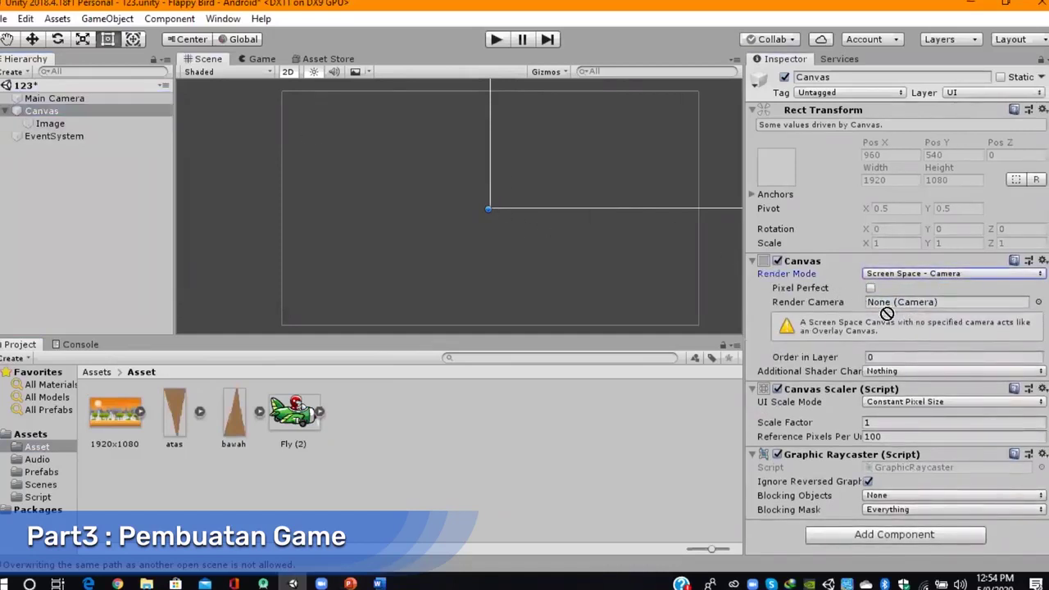
{"action": "left_click_drag", "start_coordinate": [912, 305], "coordinate": [911, 304]}
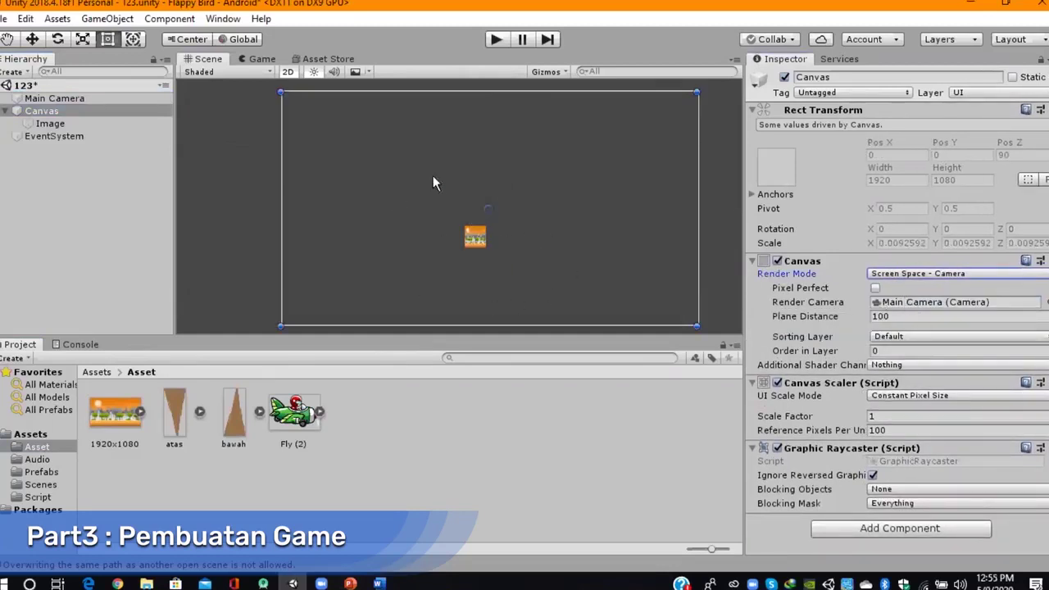
Resize the background Image to fill the canvas at exactly 1920x1080.
{"action": "left_click", "coordinate": [477, 236]}
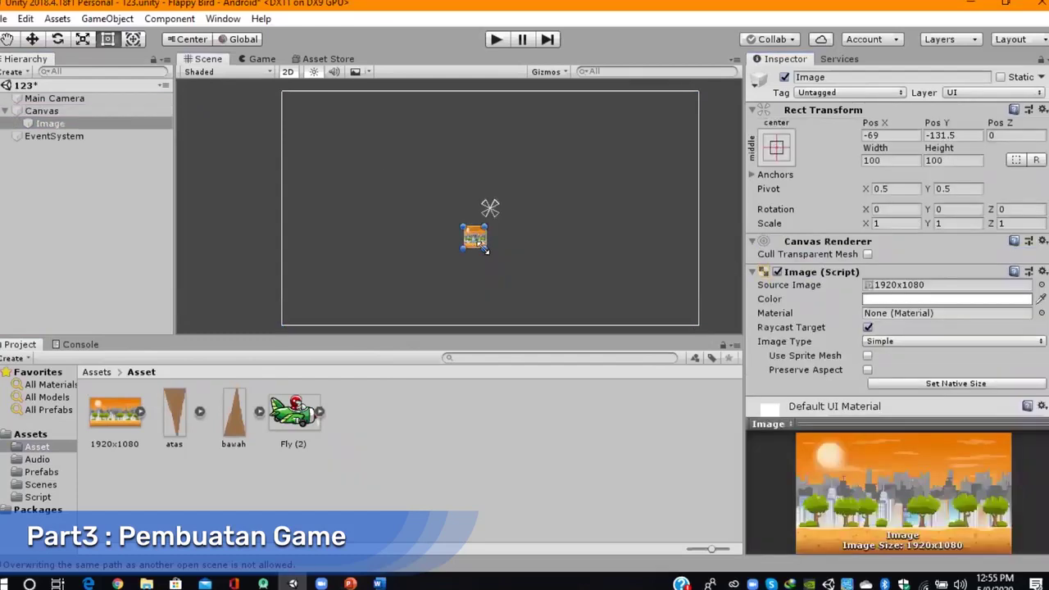
{"action": "left_click_drag", "start_coordinate": [484, 249], "coordinate": [701, 326]}
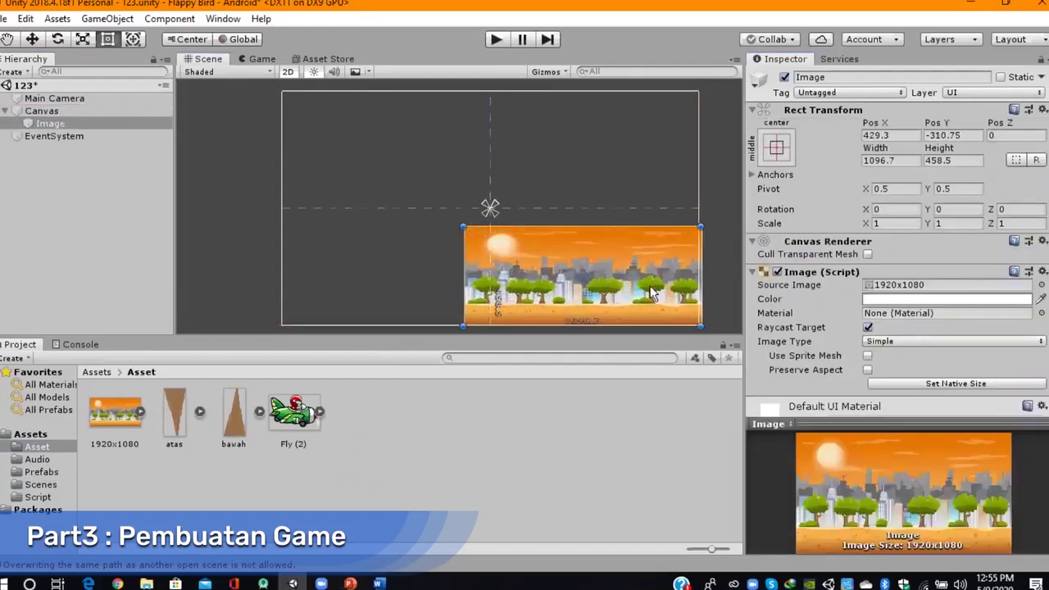
{"action": "mouse_move", "coordinate": [464, 227]}
{"action": "left_mouse_down"}
{"action": "mouse_move", "coordinate": [279, 78]}
{"action": "mouse_move", "coordinate": [282, 91]}
{"action": "left_mouse_up"}
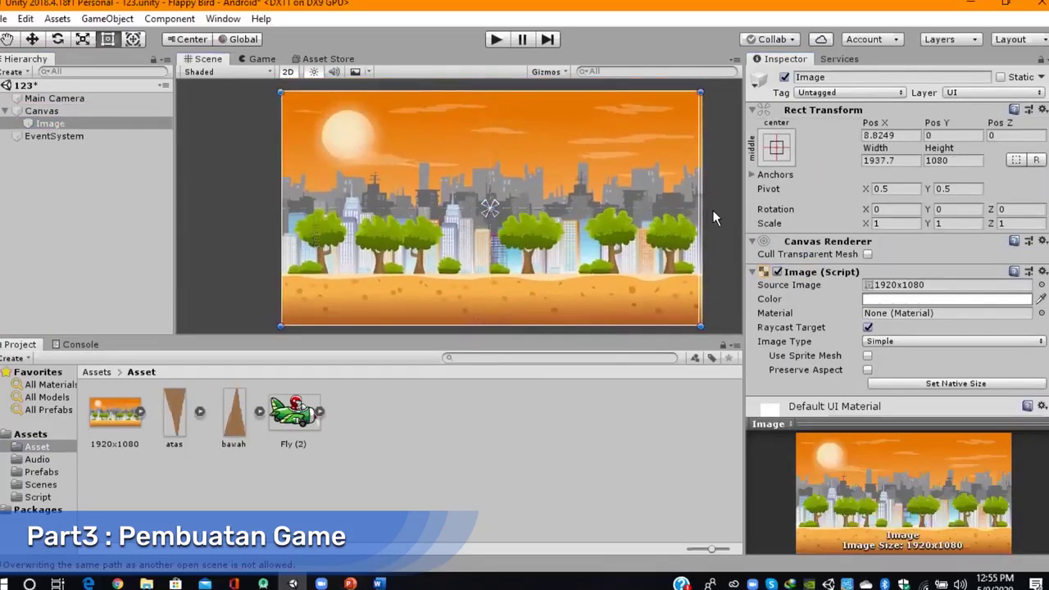
{"action": "left_click_drag", "start_coordinate": [700, 202], "coordinate": [697, 202]}
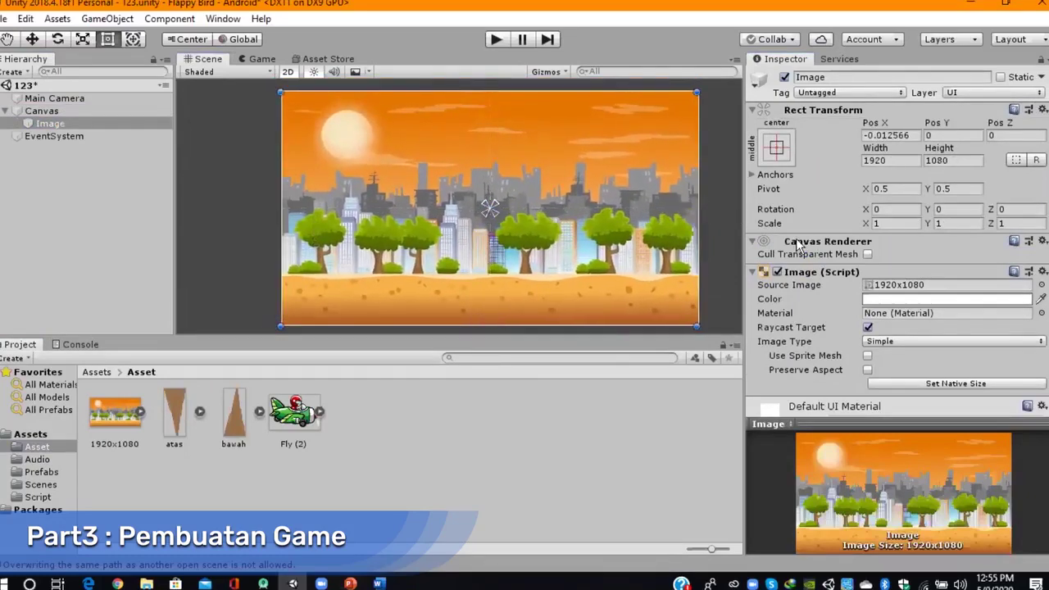
{"action": "scroll", "coordinate": [963, 265], "scroll_direction": "down", "scroll_amount": 2}
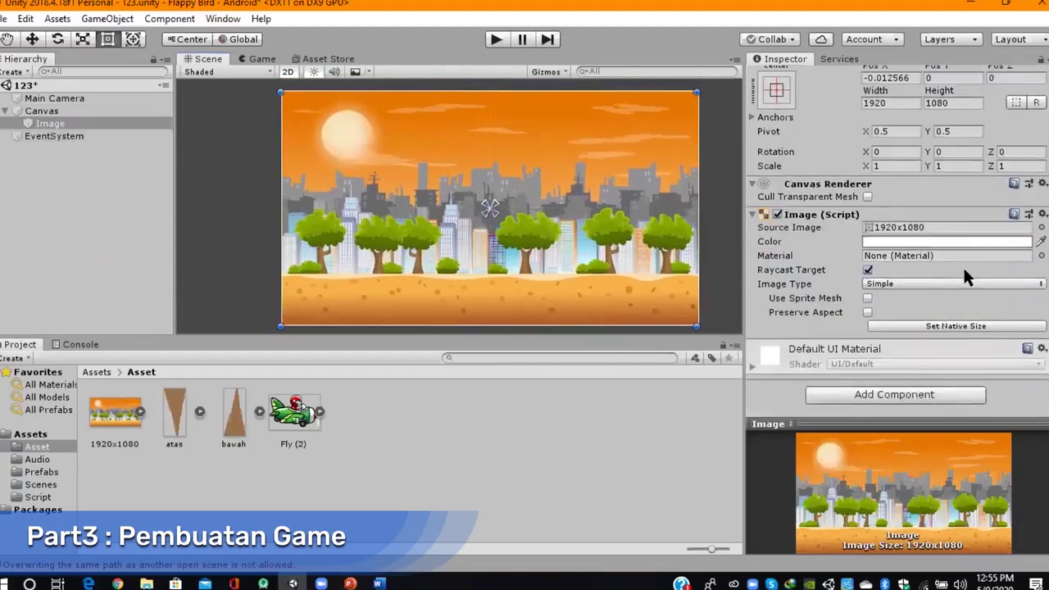
{"action": "left_click", "coordinate": [110, 109]}
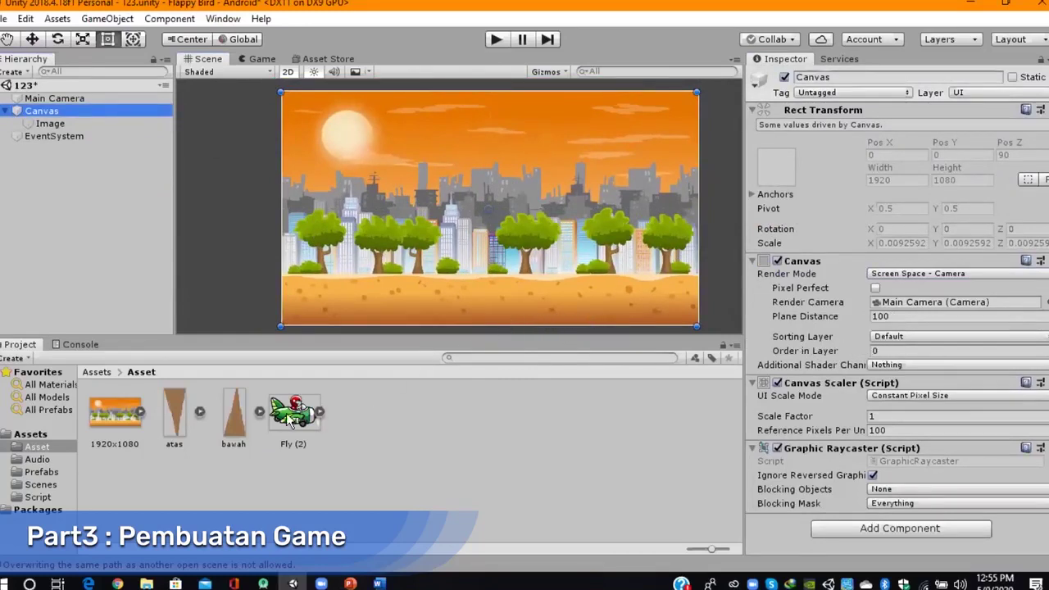
Drag the Fly (2) plane sprite into the scene and name it Player.
{"action": "left_click_drag", "start_coordinate": [296, 416], "coordinate": [355, 223]}
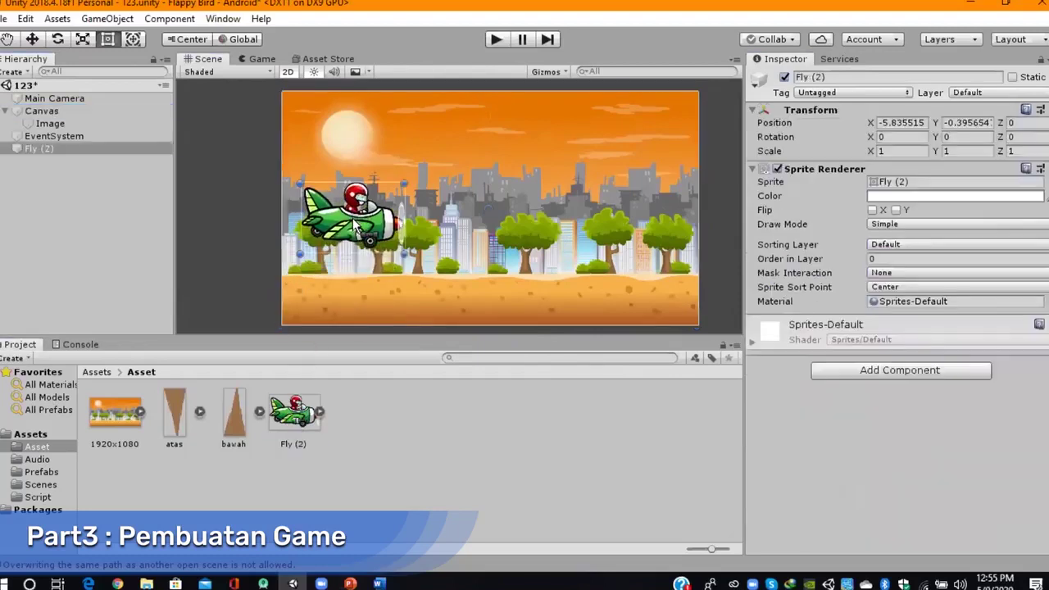
{"action": "left_click", "coordinate": [851, 74]}
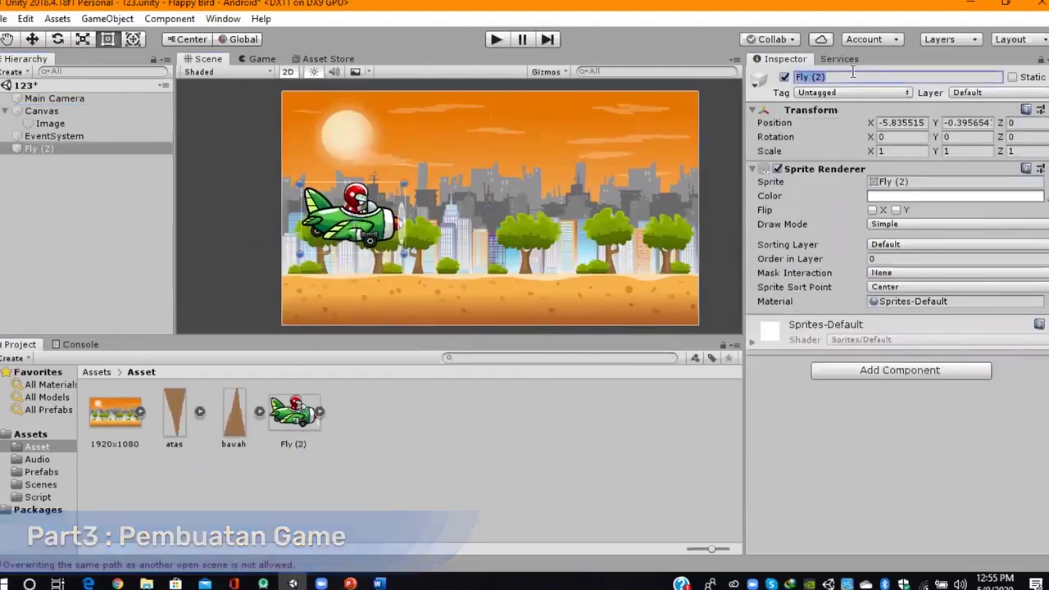
{"action": "type", "text": "Player"}
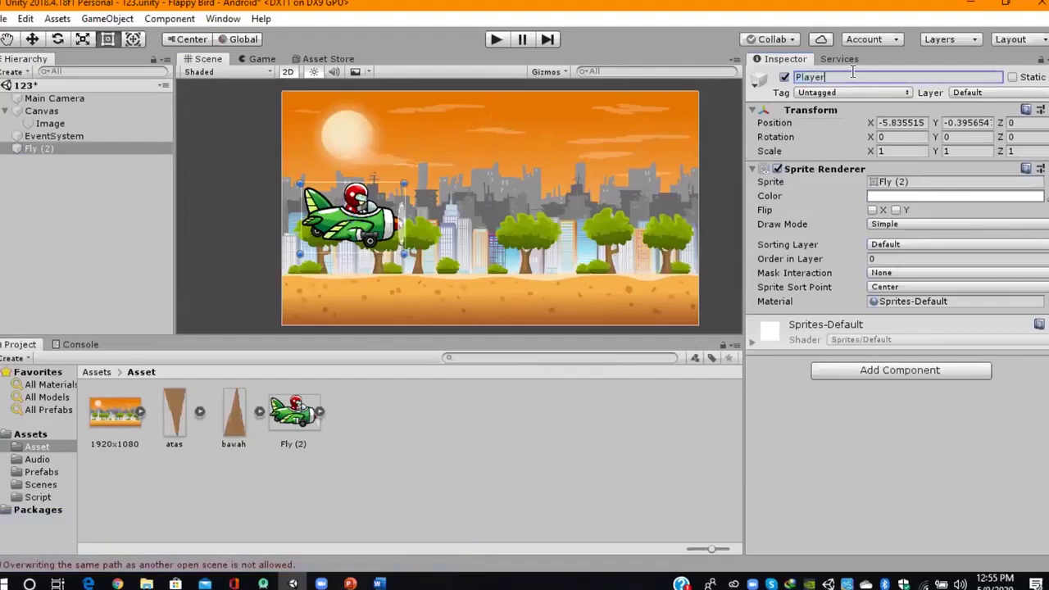
{"action": "key", "text": "Return"}
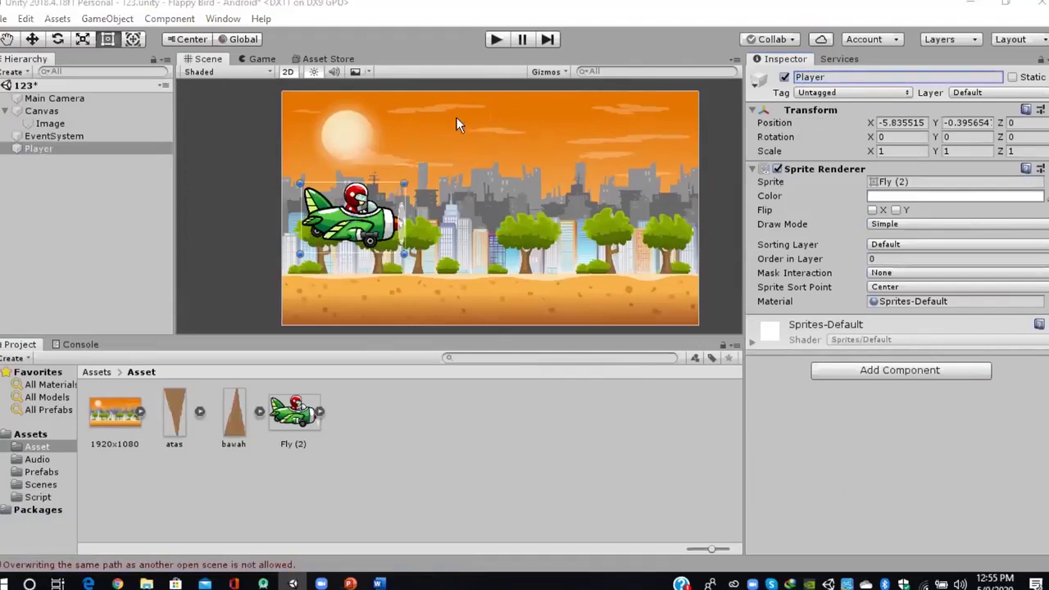
Shrink Player to about 0.312 scale at the background's left edge.
{"action": "mouse_move", "coordinate": [404, 186]}
{"action": "left_mouse_down"}
{"action": "mouse_move", "coordinate": [341, 222]}
{"action": "mouse_move", "coordinate": [352, 236]}
{"action": "left_mouse_up"}
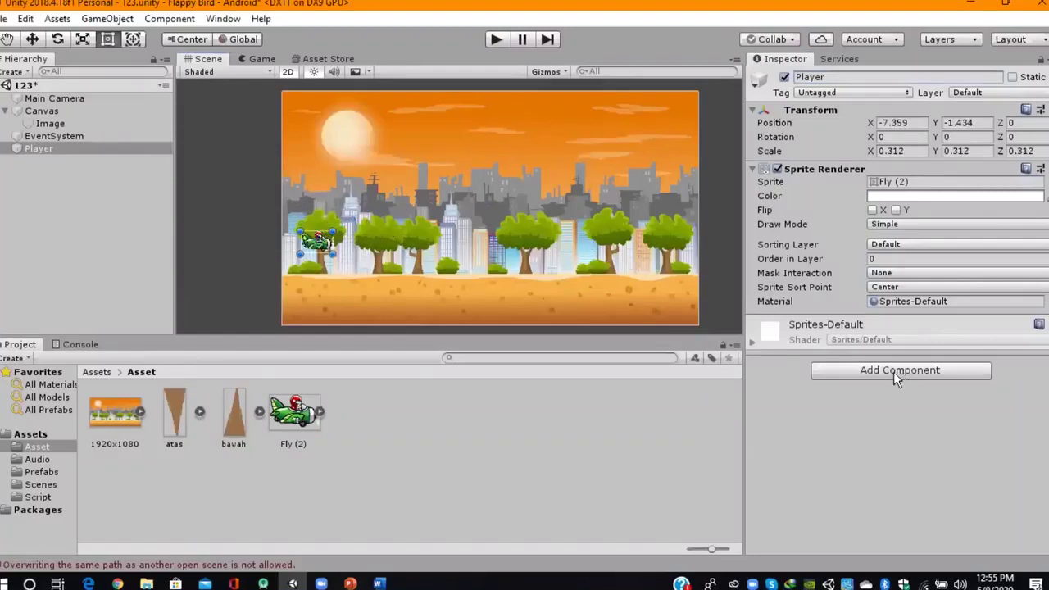
{"action": "left_click", "coordinate": [864, 369]}
{"action": "type", "text": "r"}
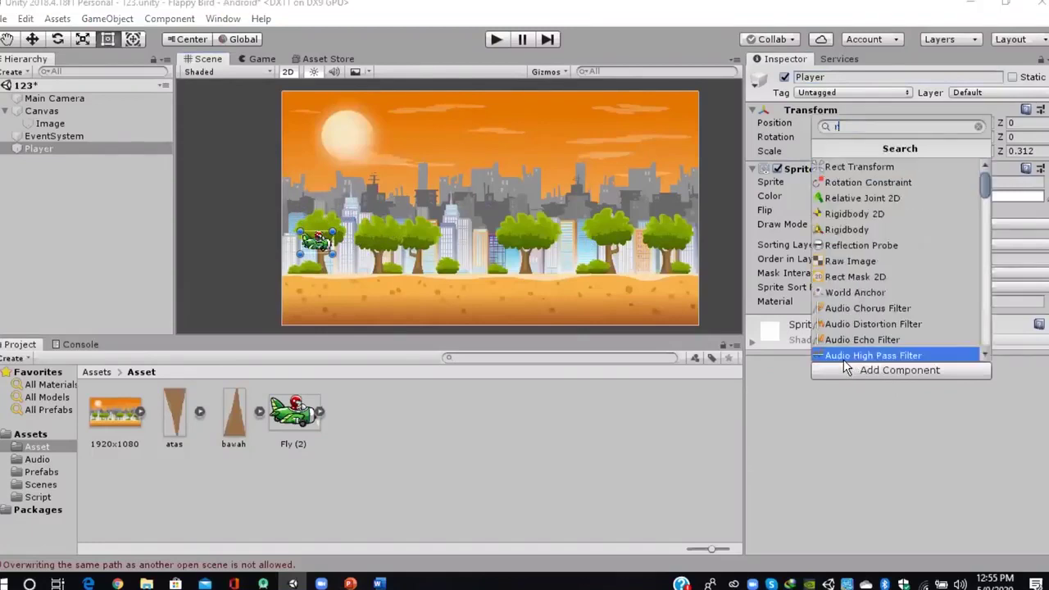
{"action": "type", "text": "i"}
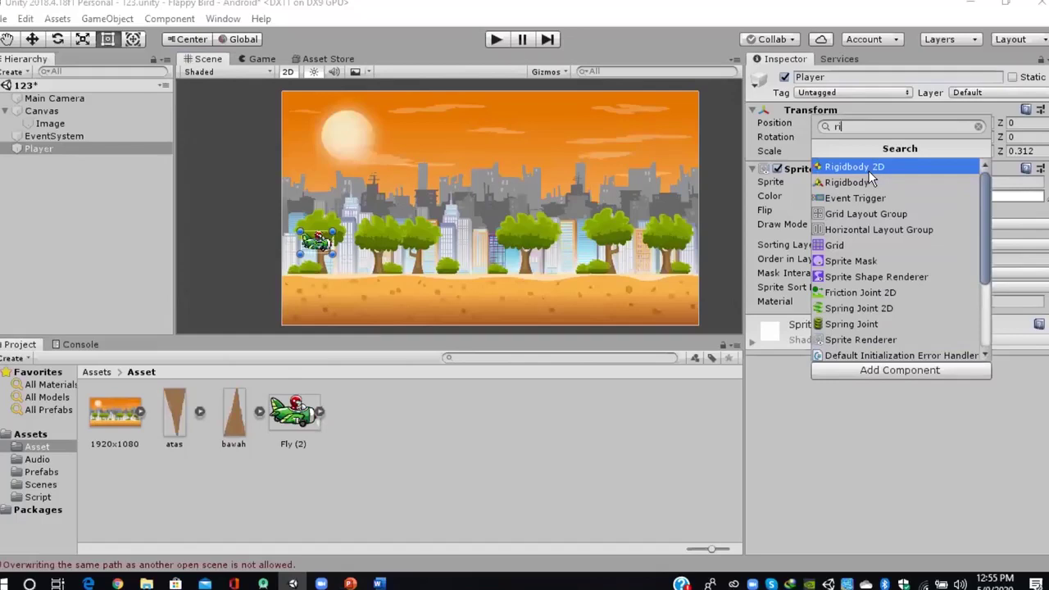
Add Rigidbody 2D and the Player script to Player, with Jump Force X 0, Y 300.
{"action": "left_click", "coordinate": [869, 172]}
{"action": "scroll", "coordinate": [873, 262], "scroll_direction": "down", "scroll_amount": 1}
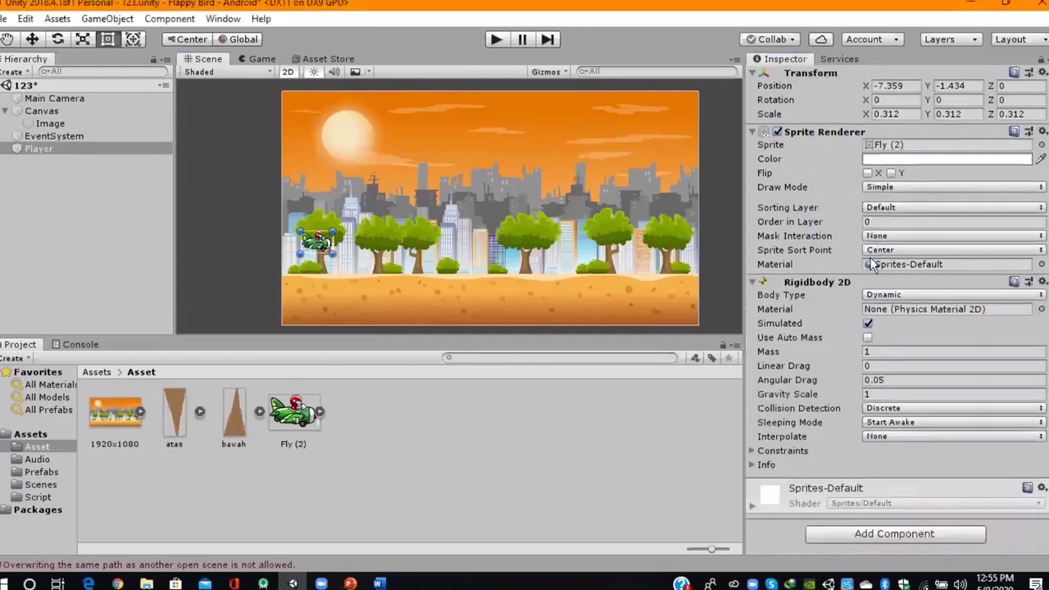
{"action": "left_click", "coordinate": [876, 532]}
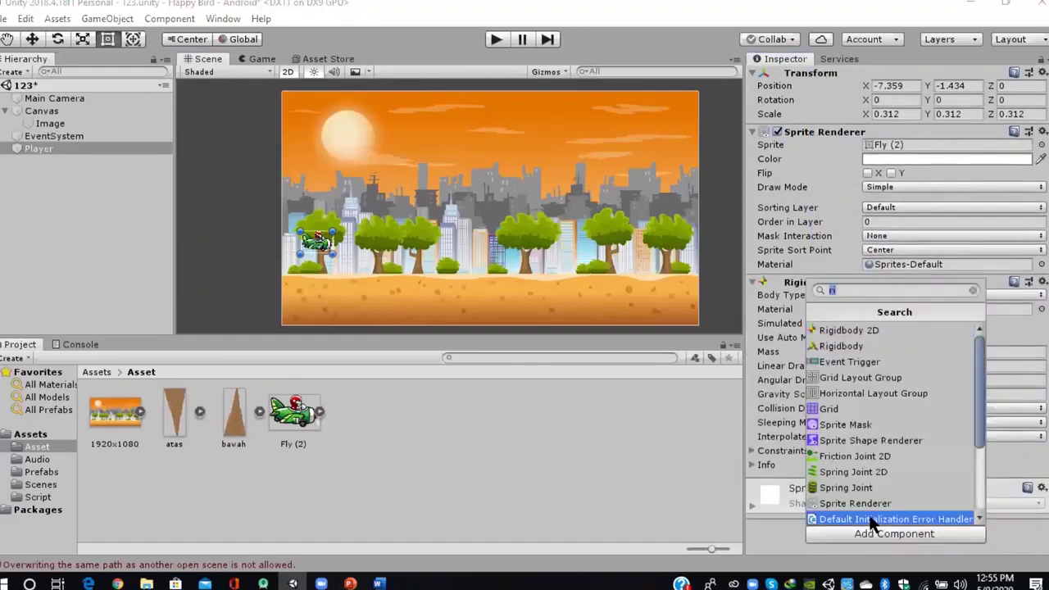
{"action": "type", "text": "p"}
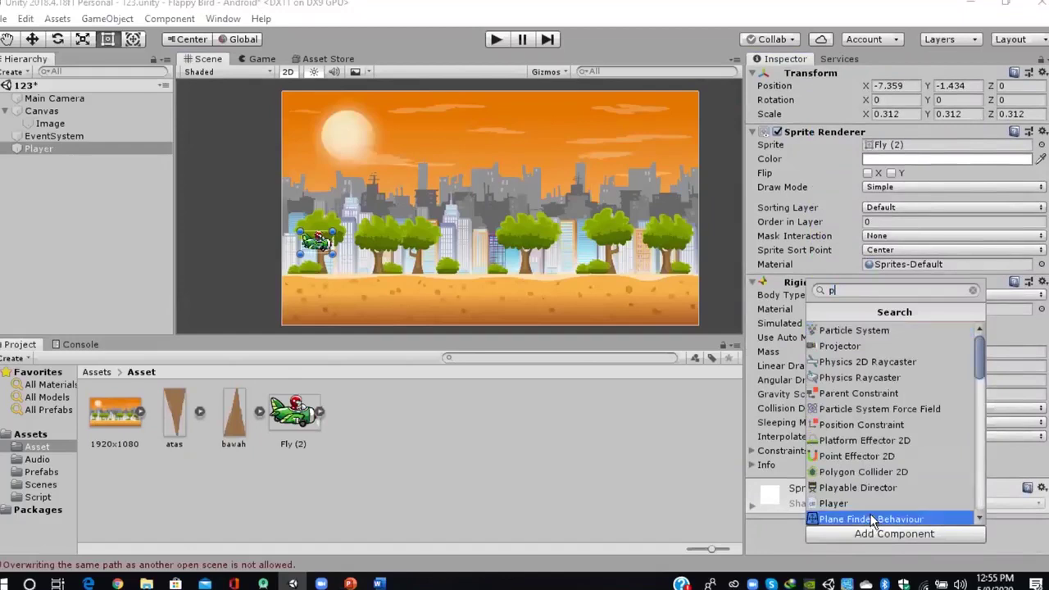
{"action": "type", "text": "l"}
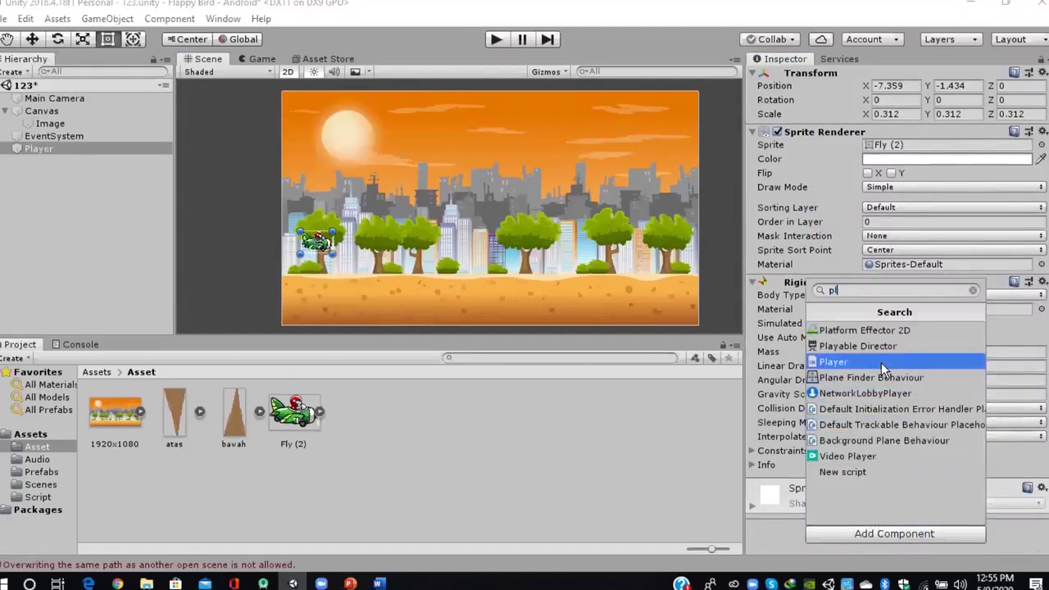
{"action": "left_click", "coordinate": [884, 366]}
{"action": "scroll", "coordinate": [881, 369], "scroll_direction": "down", "scroll_amount": 2}
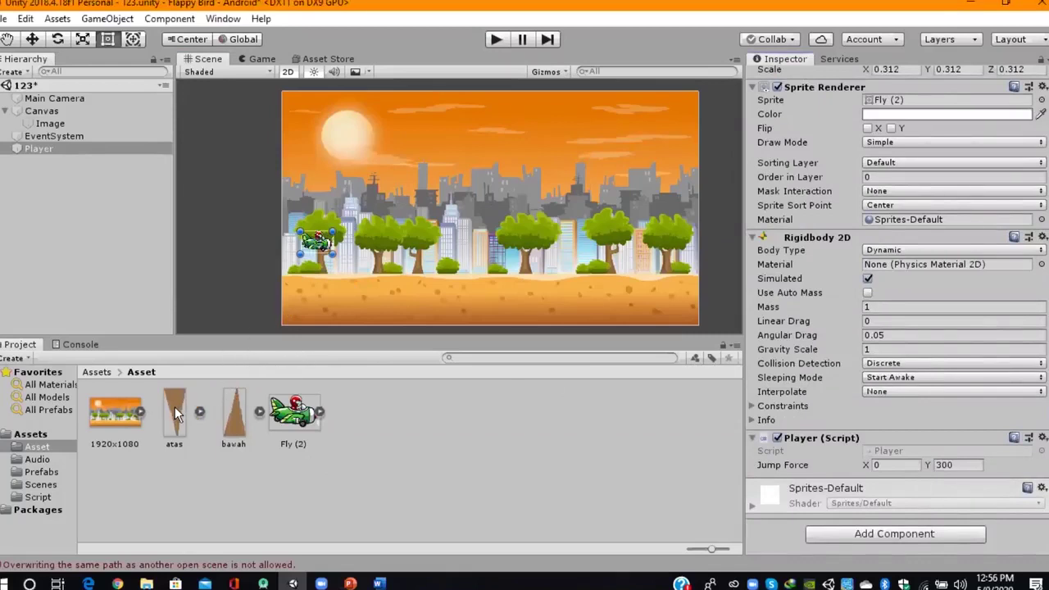
Place the atas pipe near the top centre and the bawah pipe below it in the scene.
{"action": "left_click_drag", "start_coordinate": [175, 406], "coordinate": [545, 149]}
{"action": "left_click_drag", "start_coordinate": [474, 147], "coordinate": [471, 147]}
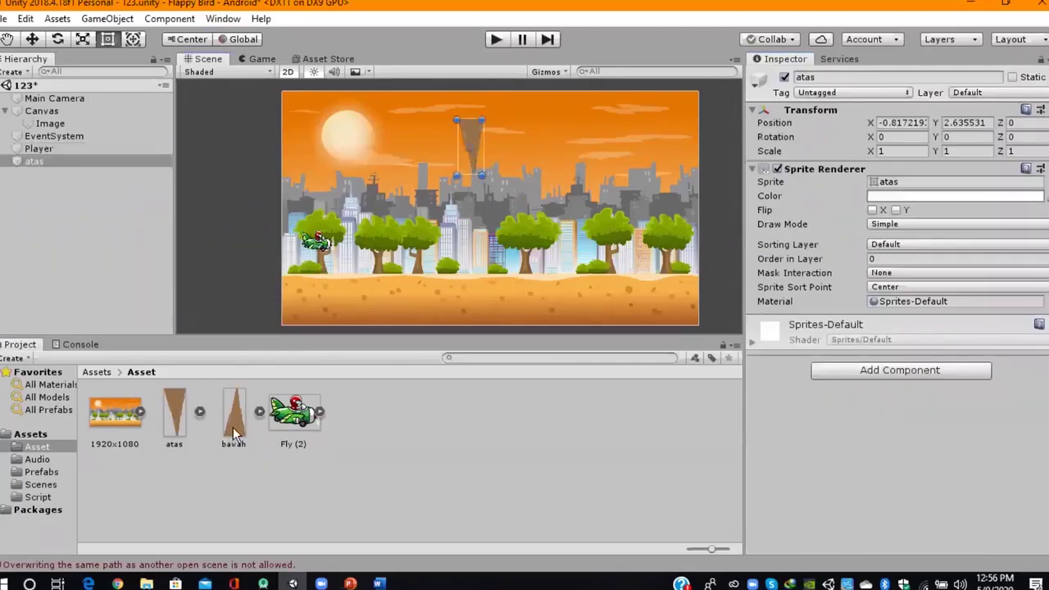
{"action": "mouse_move", "coordinate": [234, 427]}
{"action": "left_mouse_down"}
{"action": "mouse_move", "coordinate": [487, 264]}
{"action": "mouse_move", "coordinate": [479, 260]}
{"action": "left_mouse_up"}
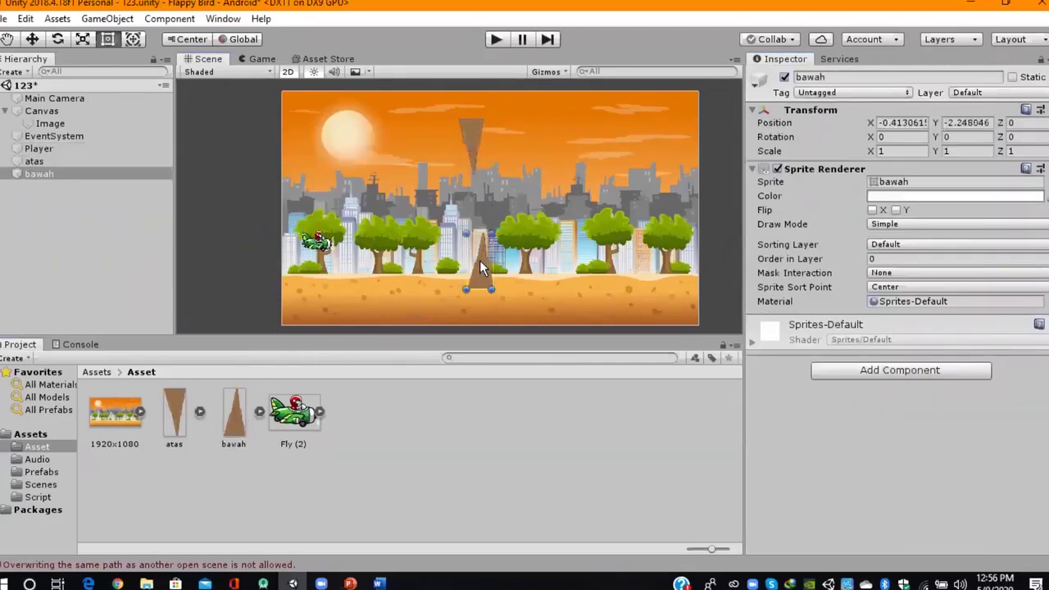
Set Scale X and Y to 2.5 on both atas and bawah.
{"action": "left_click", "coordinate": [56, 163]}
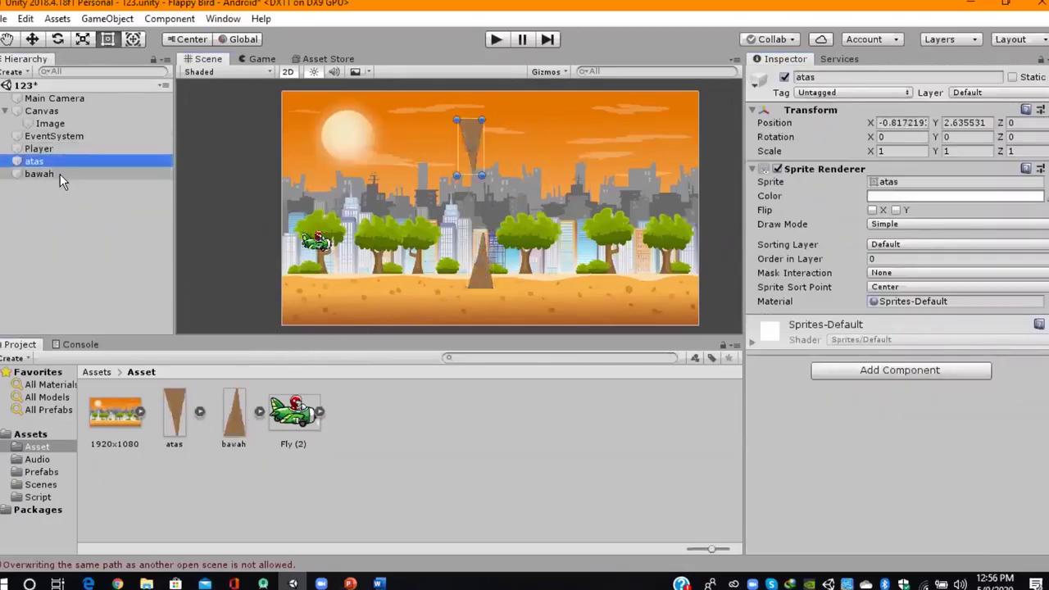
{"action": "left_click", "coordinate": [60, 174], "text": "shift"}
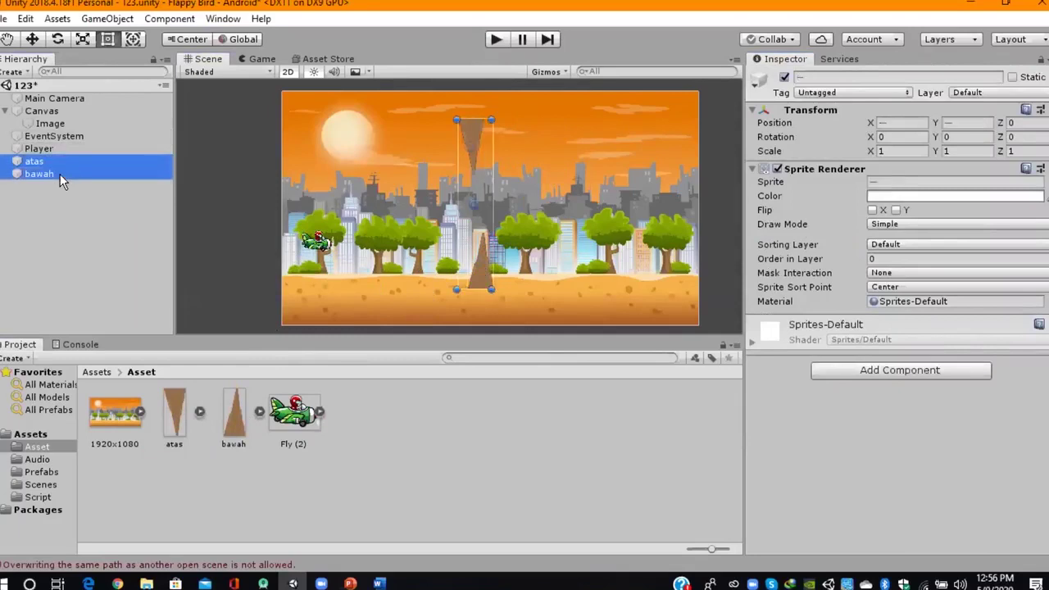
{"action": "left_click", "coordinate": [896, 152]}
{"action": "type", "text": "2."}
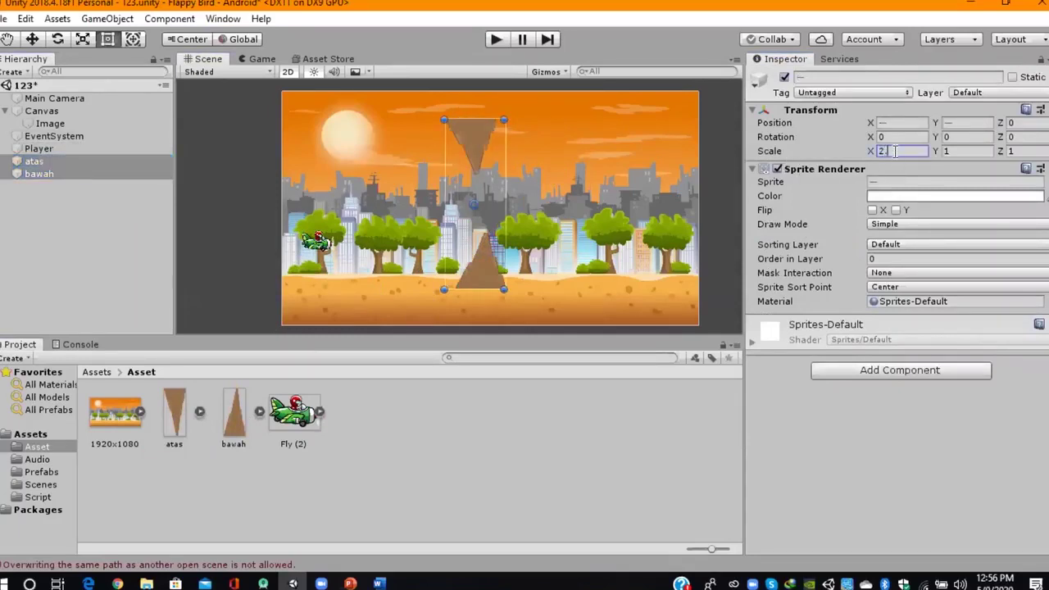
{"action": "type", "text": "5"}
{"action": "left_click", "coordinate": [974, 151]}
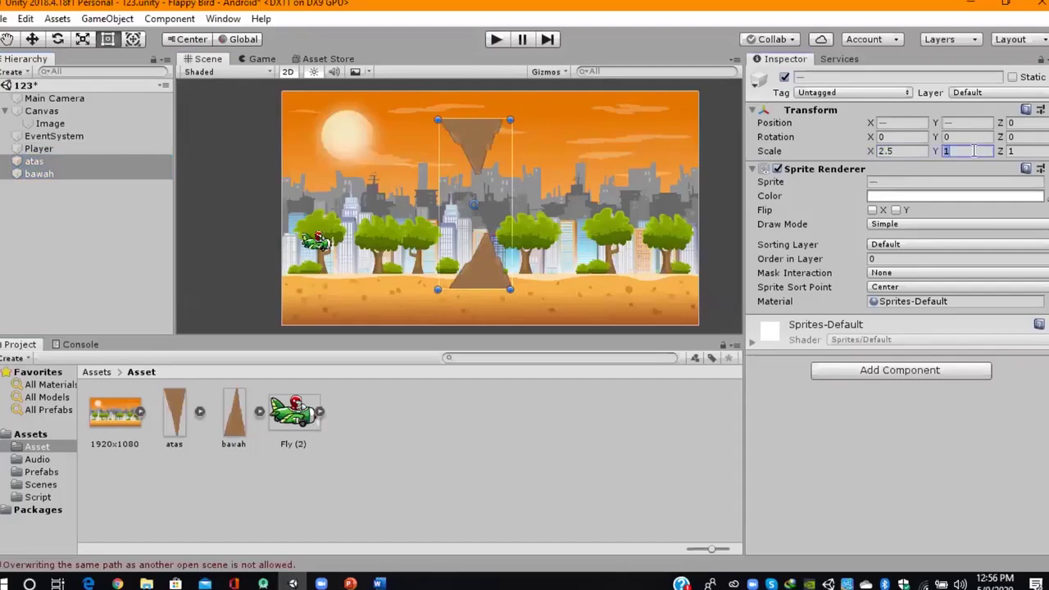
{"action": "type", "text": "2."}
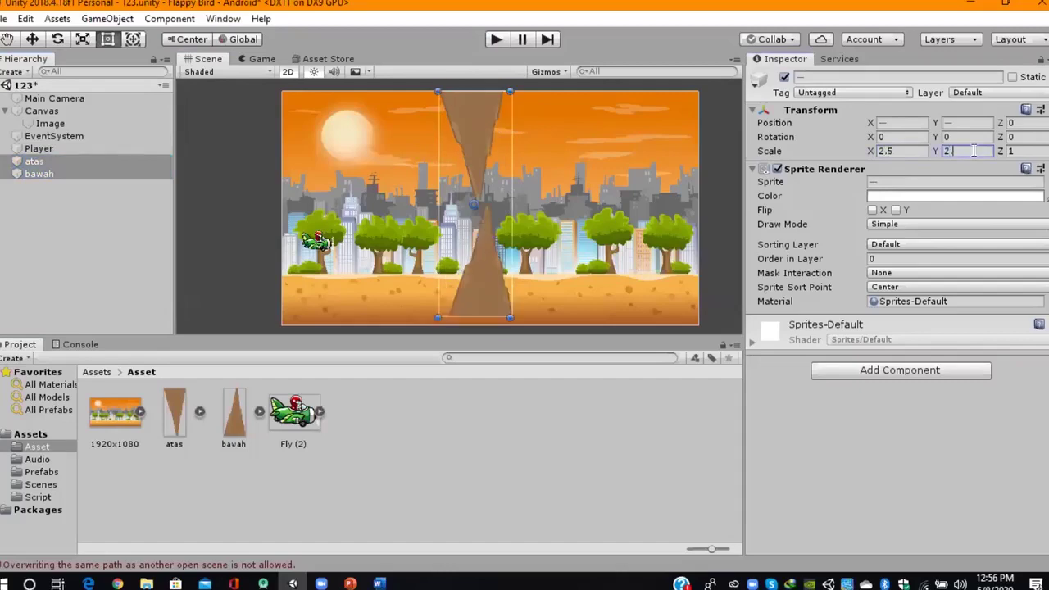
{"action": "type", "text": "5"}
Move bawah down to the bottom edge and atas up past the top edge.
{"action": "left_click", "coordinate": [543, 237]}
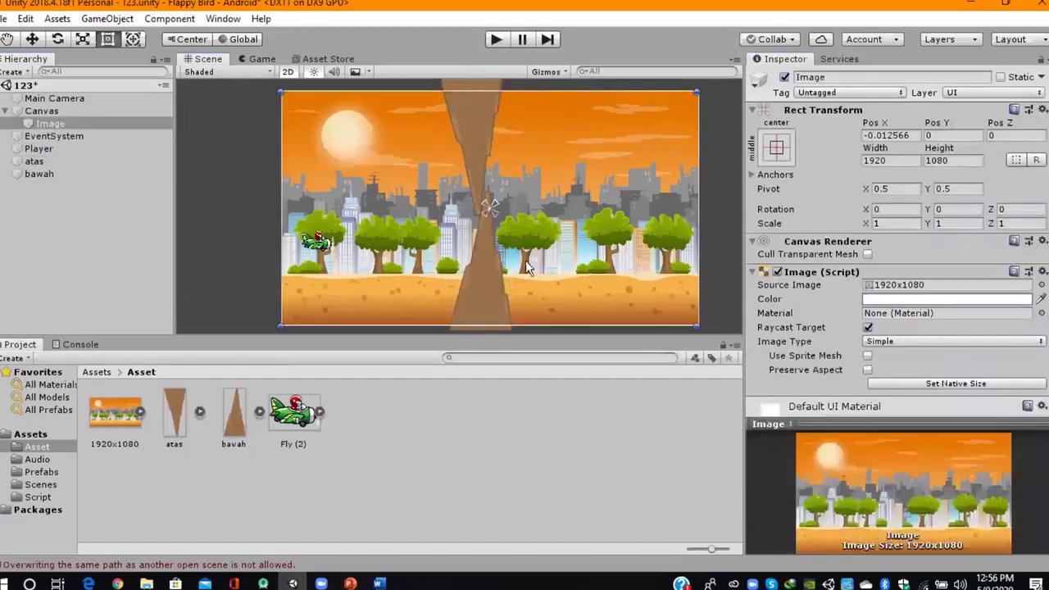
{"action": "left_click", "coordinate": [483, 270]}
{"action": "left_click", "coordinate": [486, 268]}
{"action": "left_click_drag", "start_coordinate": [488, 276], "coordinate": [481, 358]}
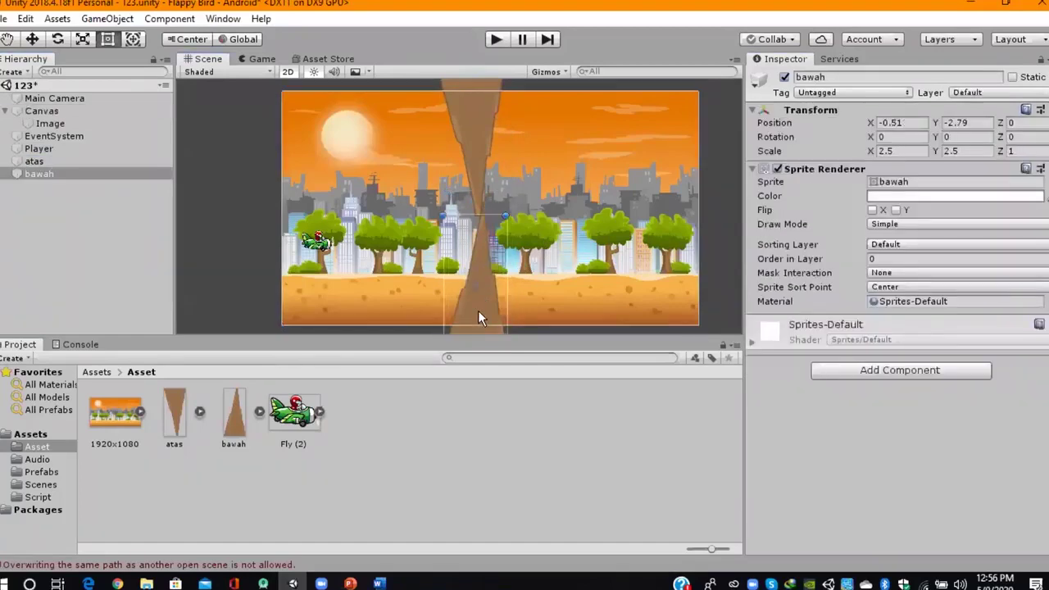
{"action": "left_click", "coordinate": [471, 129]}
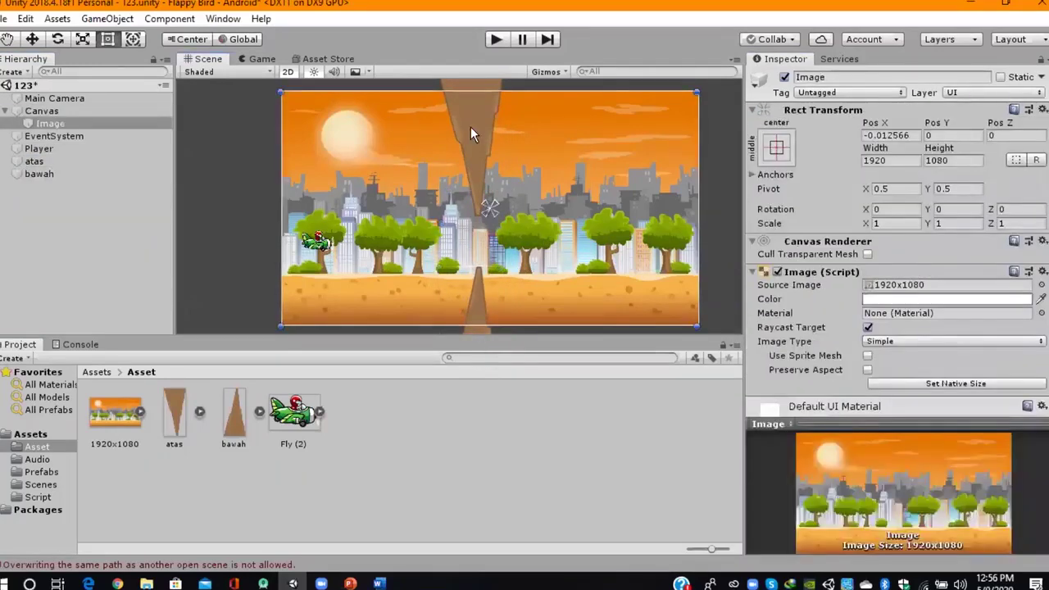
{"action": "left_click", "coordinate": [474, 116]}
{"action": "left_click", "coordinate": [474, 115]}
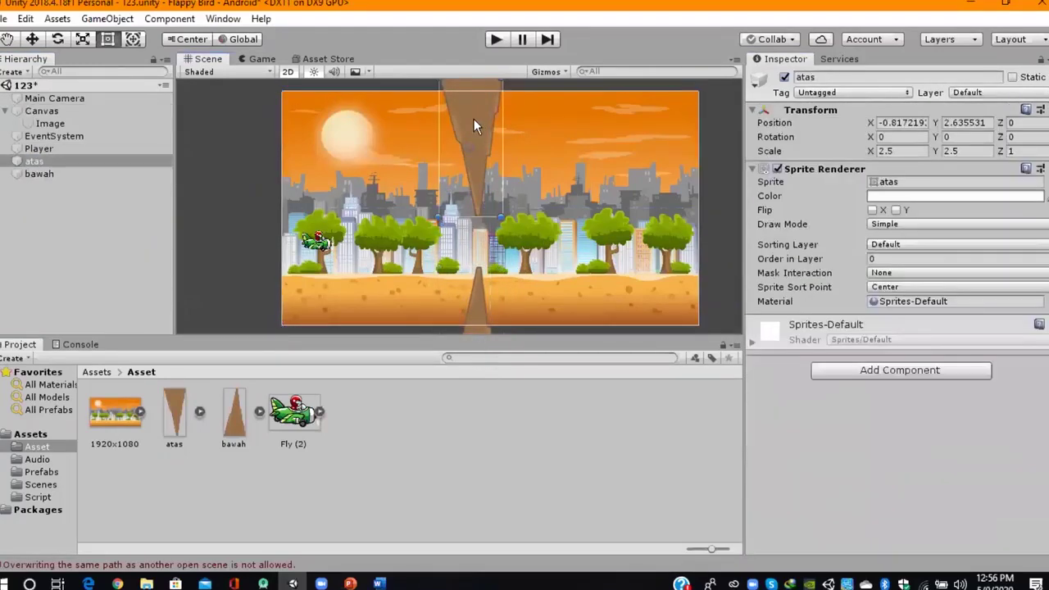
{"action": "left_click_drag", "start_coordinate": [487, 107], "coordinate": [490, 82]}
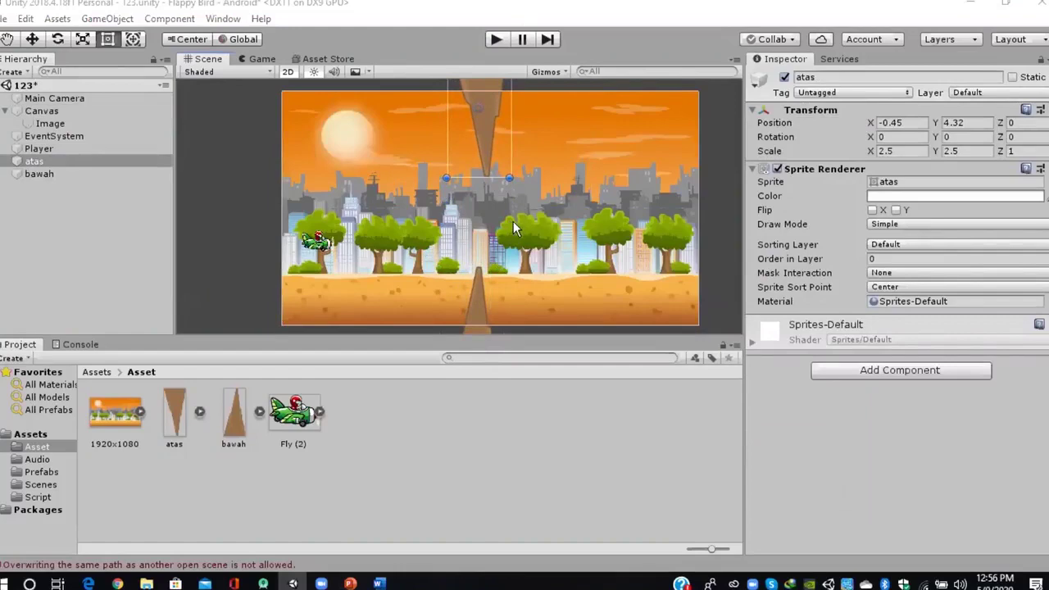
Raise the bawah pipe slightly higher in the scene.
{"action": "scroll", "coordinate": [513, 222], "scroll_direction": "down", "scroll_amount": 1}
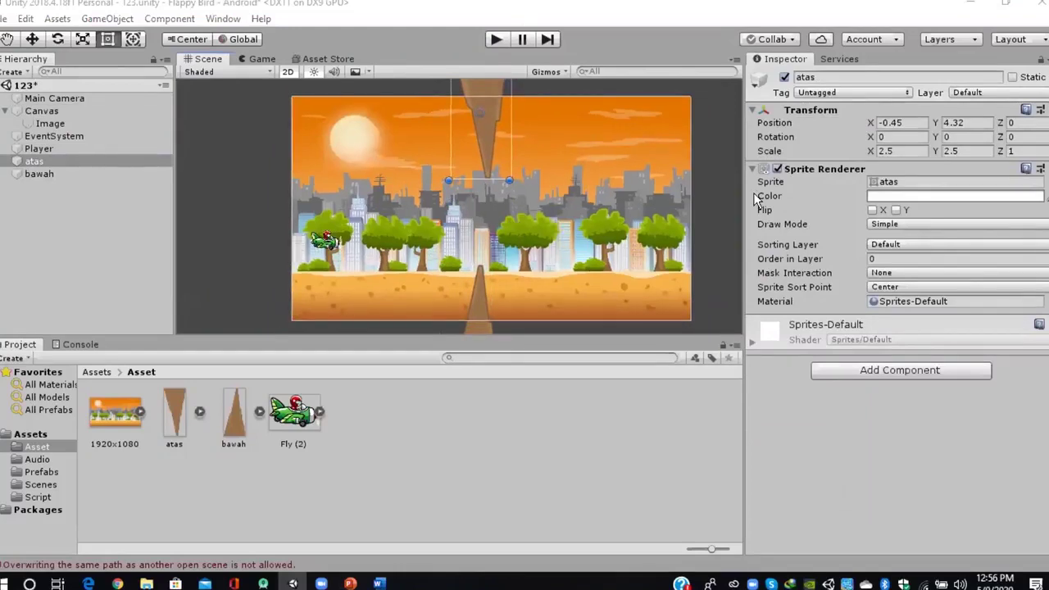
{"action": "left_click", "coordinate": [476, 286]}
{"action": "left_click", "coordinate": [478, 291]}
{"action": "left_click", "coordinate": [476, 296]}
{"action": "left_click_drag", "start_coordinate": [476, 296], "coordinate": [488, 263]}
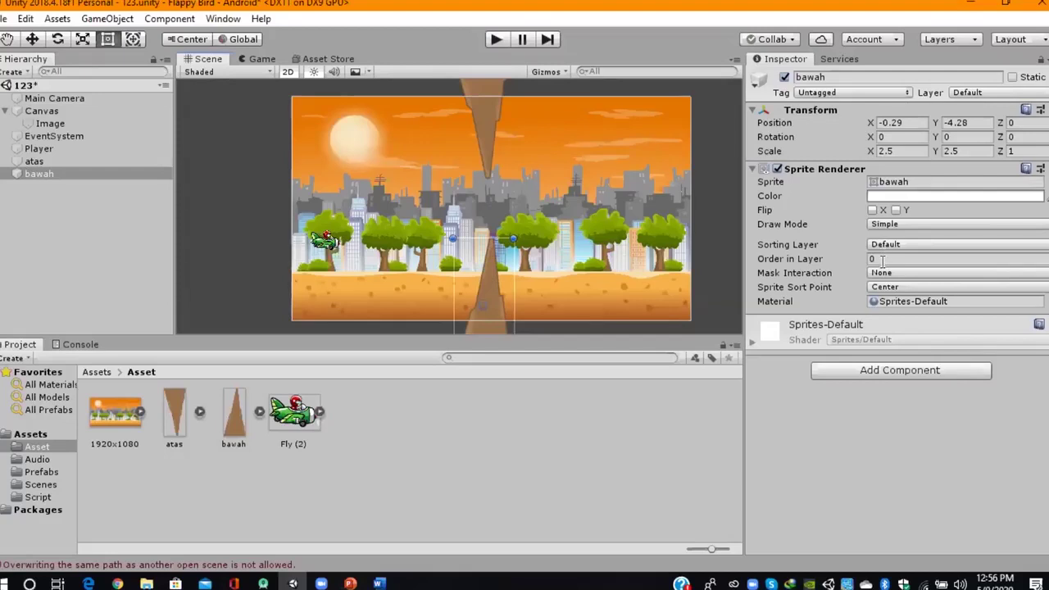
Set the Sprite Renderer Order in Layer to 1 on both bawah and atas.
{"action": "left_click", "coordinate": [883, 260]}
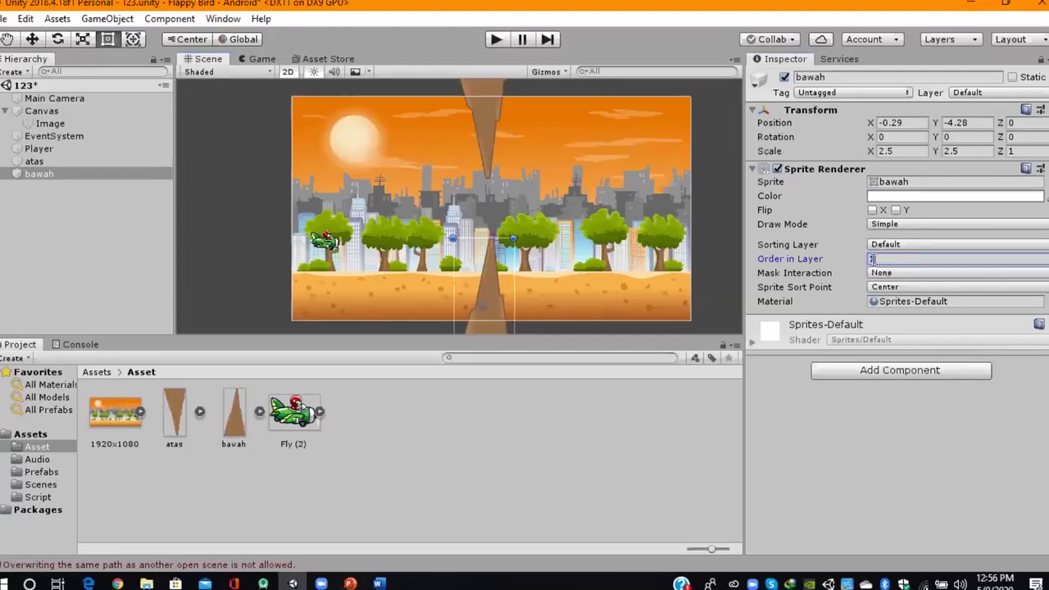
{"action": "type", "text": "1"}
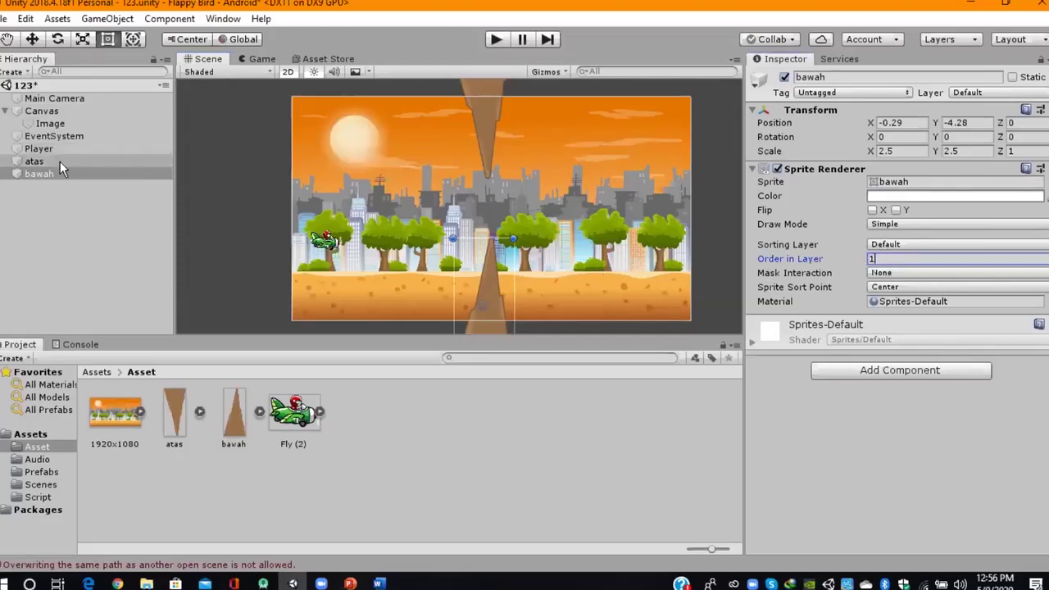
{"action": "left_click", "coordinate": [60, 161]}
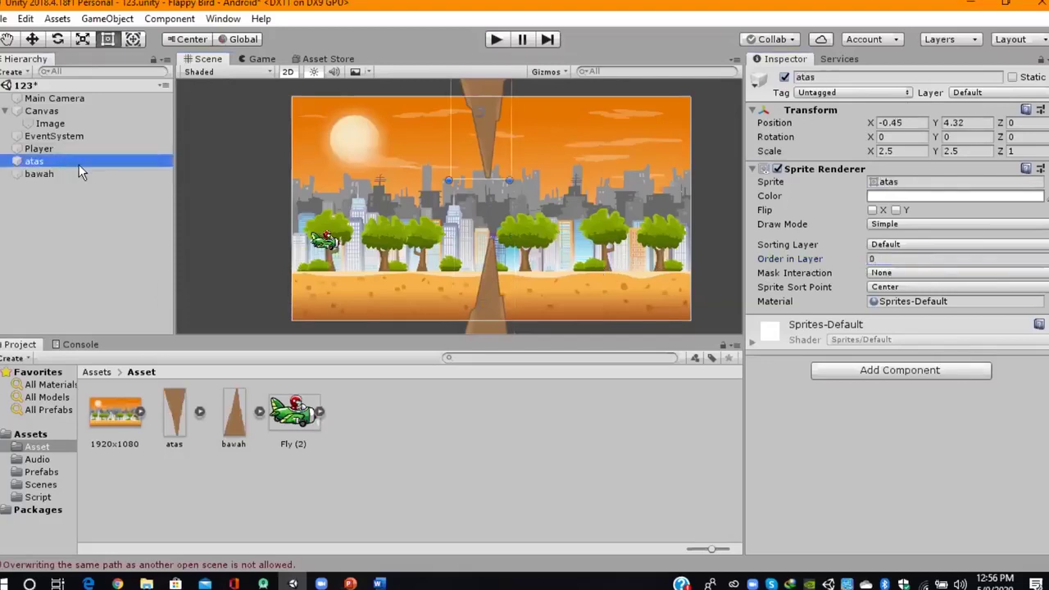
{"action": "left_click", "coordinate": [897, 260]}
{"action": "type", "text": "1"}
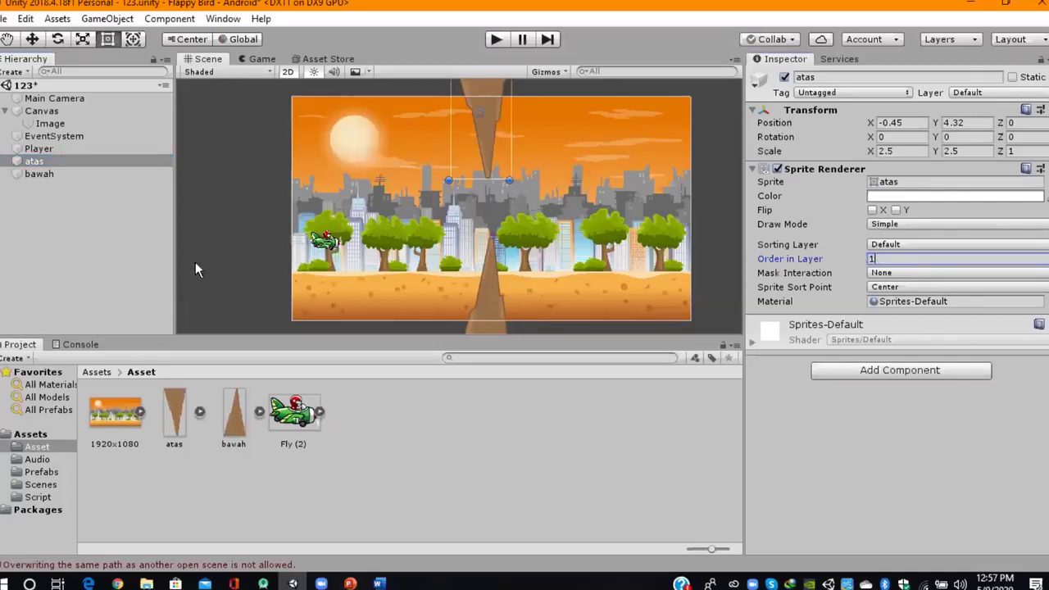
{"action": "left_click", "coordinate": [53, 224]}
Create an empty GameObject in the Hierarchy named Obstacle.
{"action": "right_click", "coordinate": [66, 219]}
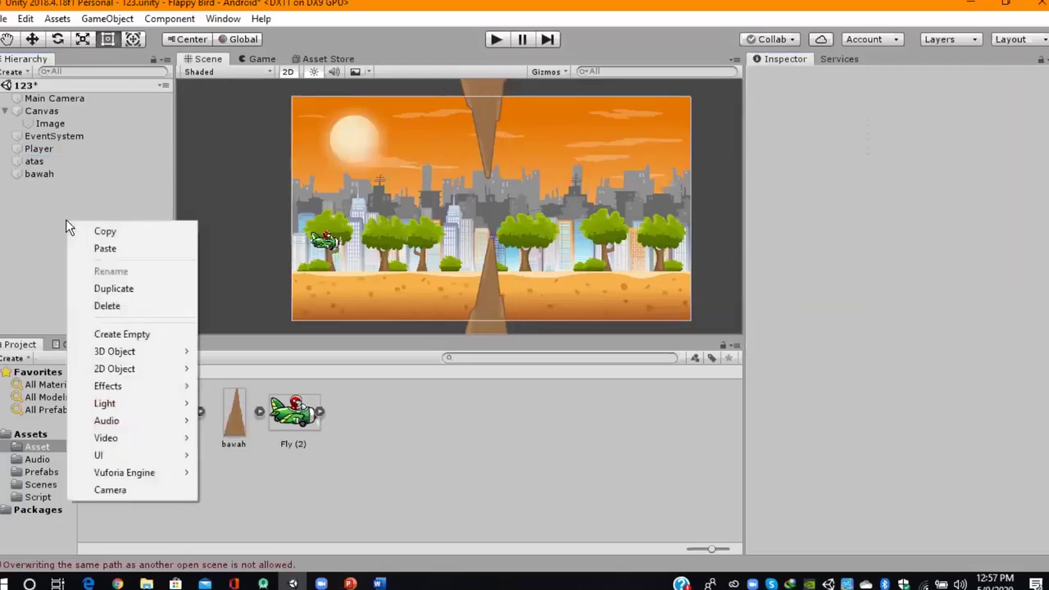
{"action": "left_click", "coordinate": [122, 335]}
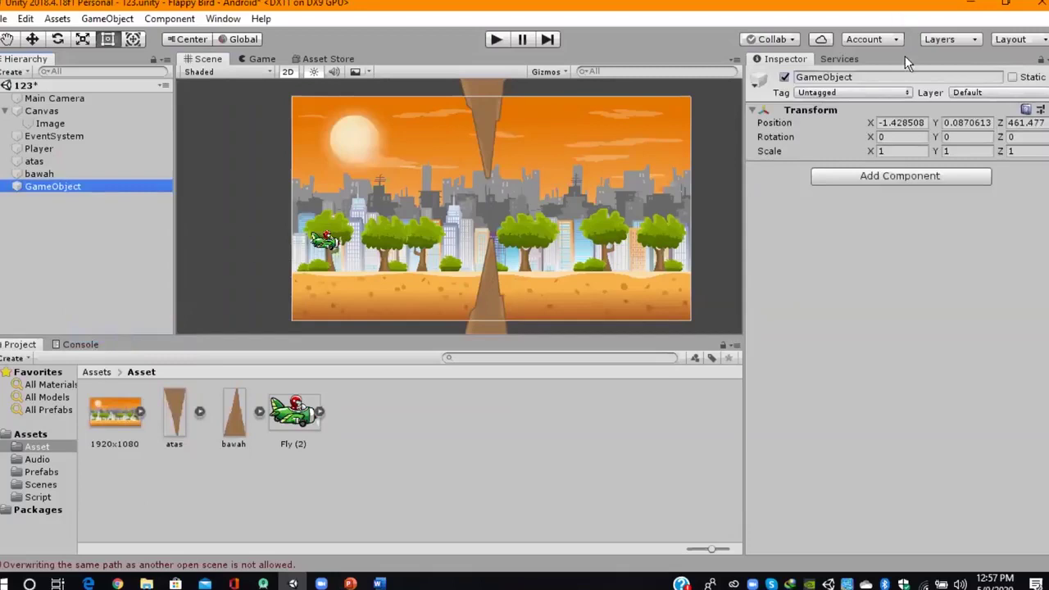
{"action": "left_click", "coordinate": [889, 78]}
{"action": "double_click", "coordinate": [890, 79]}
{"action": "type", "text": "Obstacle"}
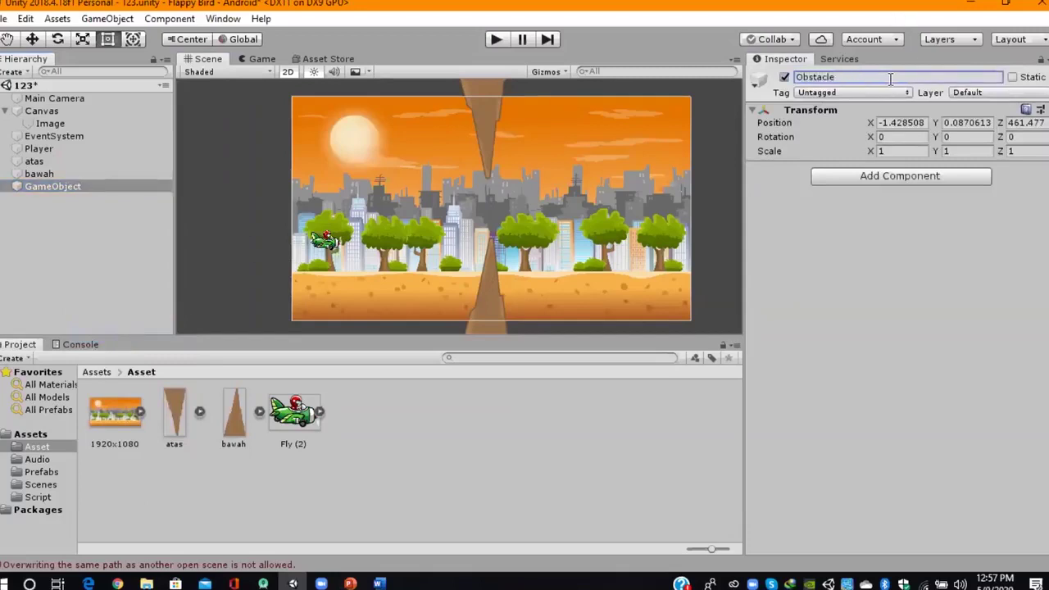
{"action": "key", "text": "Return"}
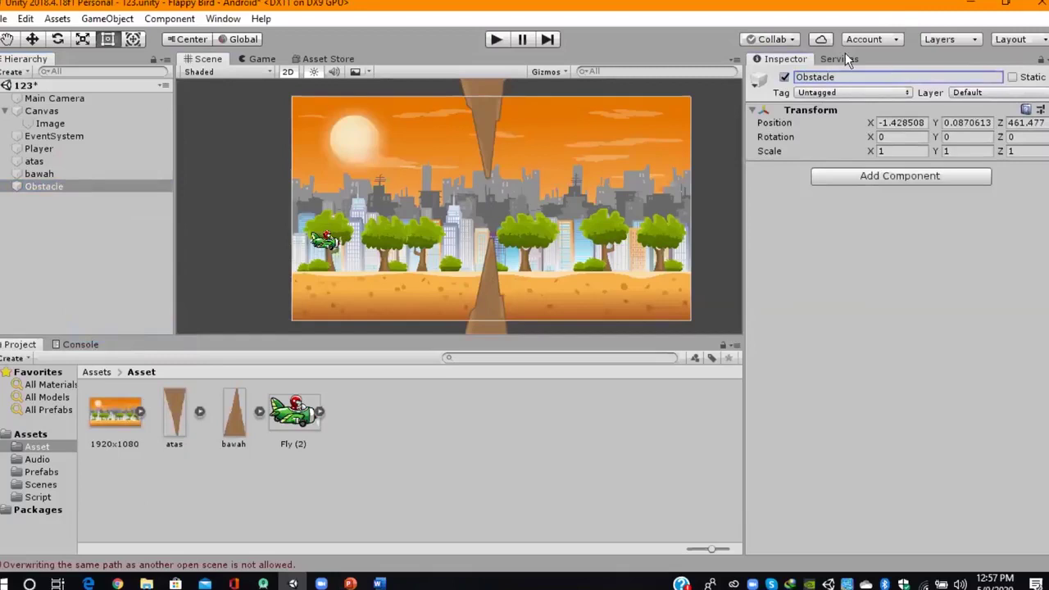
Make atas and bawah children of the Obstacle object.
{"action": "left_click", "coordinate": [60, 161]}
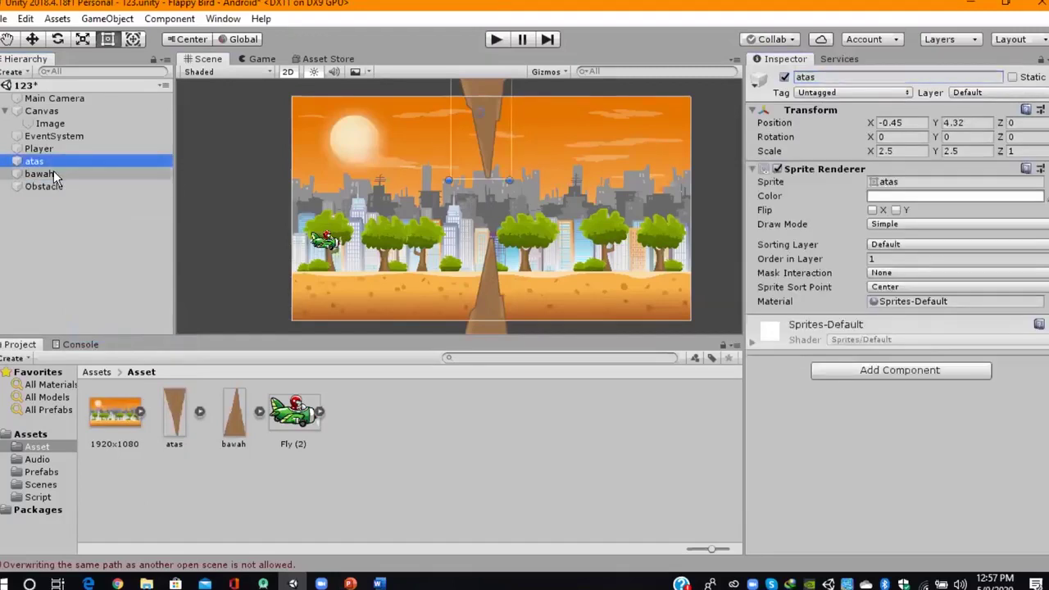
{"action": "left_click", "coordinate": [52, 173], "text": "shift"}
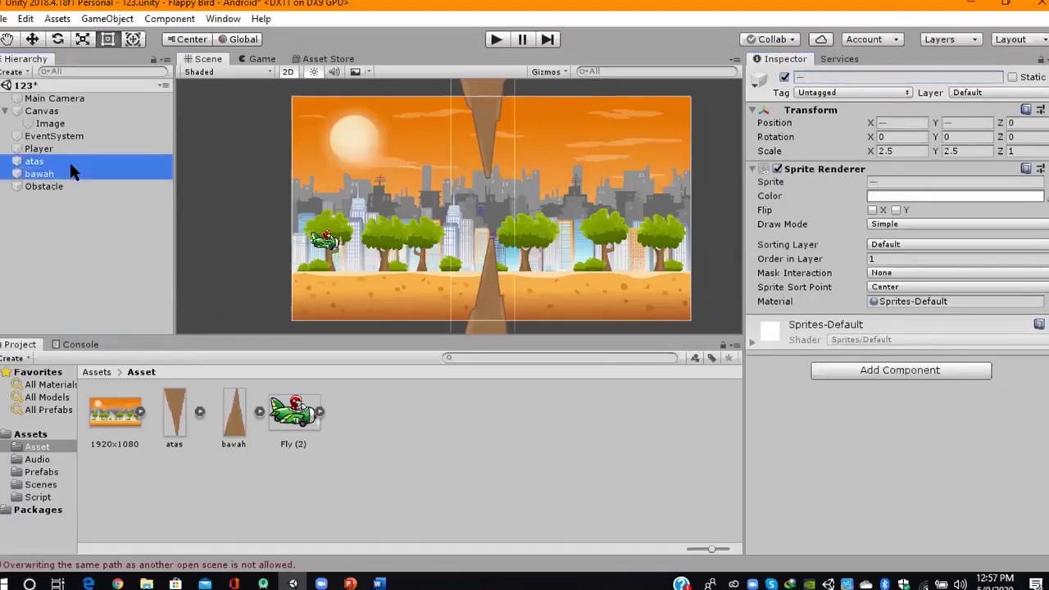
{"action": "left_click_drag", "start_coordinate": [60, 164], "coordinate": [70, 192]}
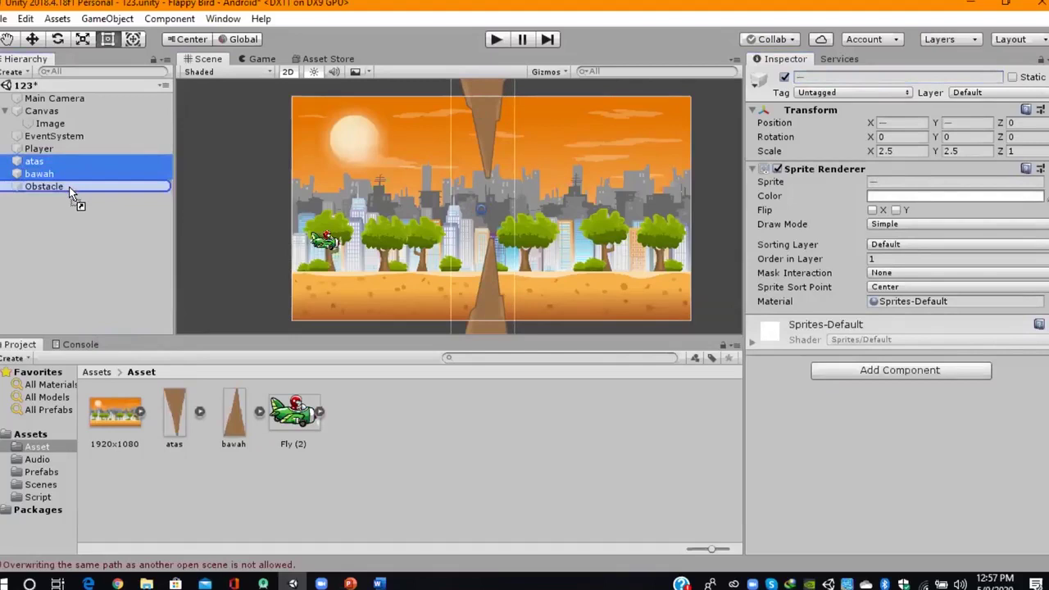
{"action": "left_click_drag", "start_coordinate": [69, 191], "coordinate": [70, 192]}
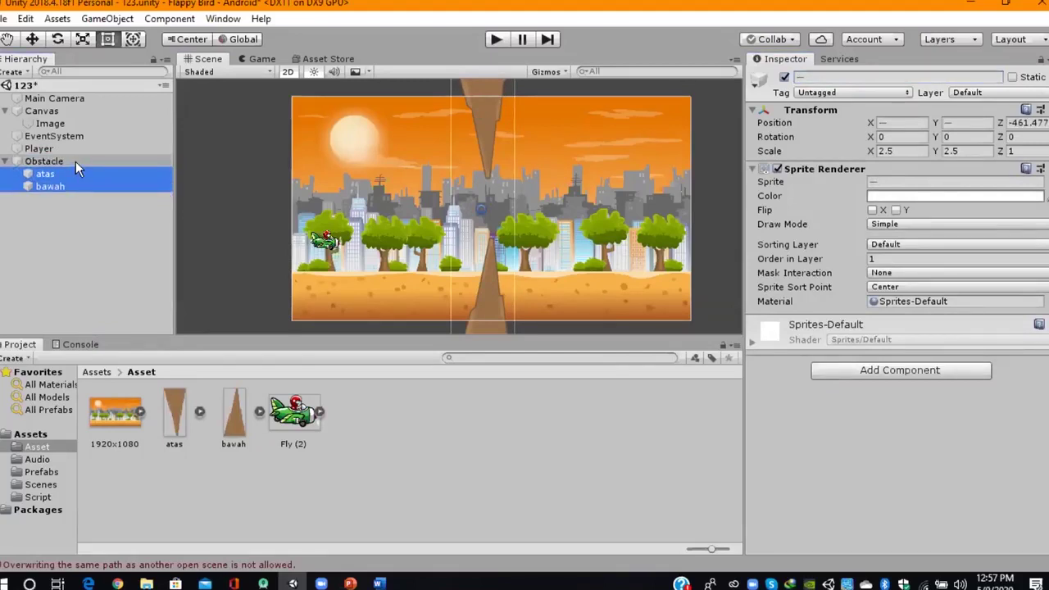
{"action": "left_click", "coordinate": [75, 162]}
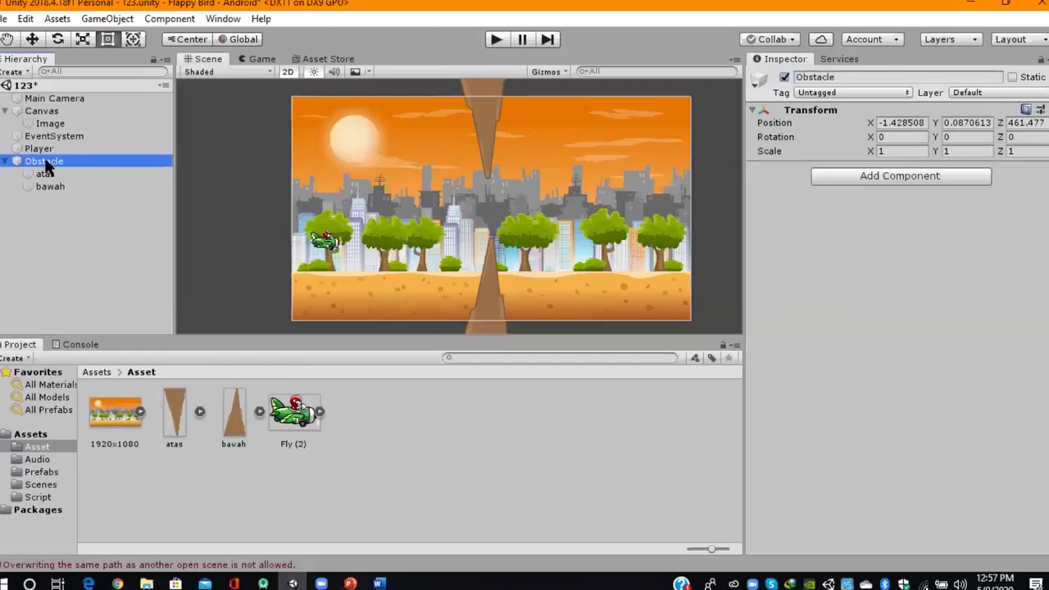
Add the Obstacle script component to the Obstacle object.
{"action": "left_click", "coordinate": [899, 177]}
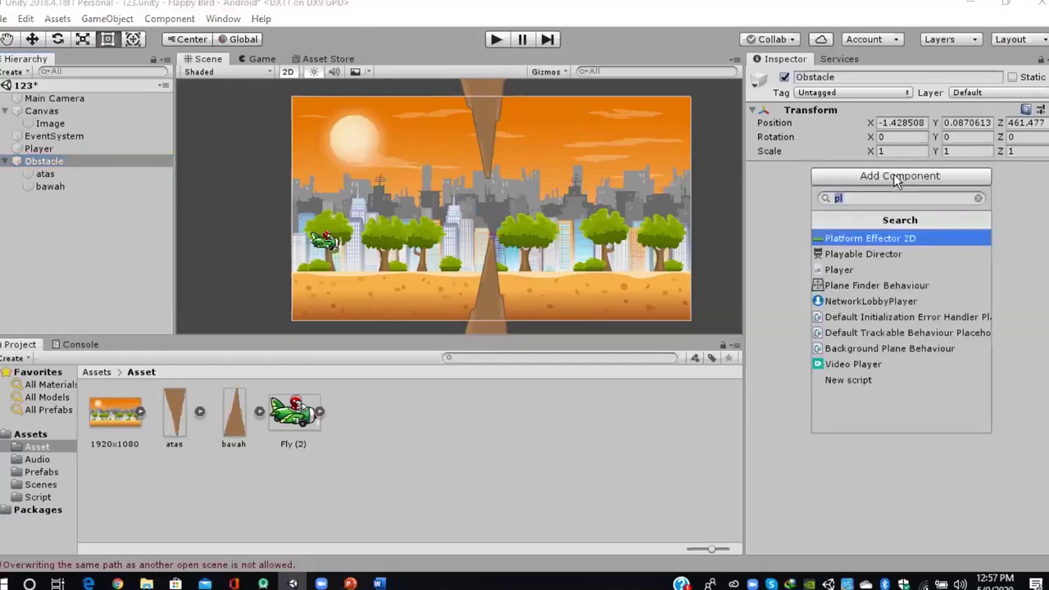
{"action": "type", "text": "obs"}
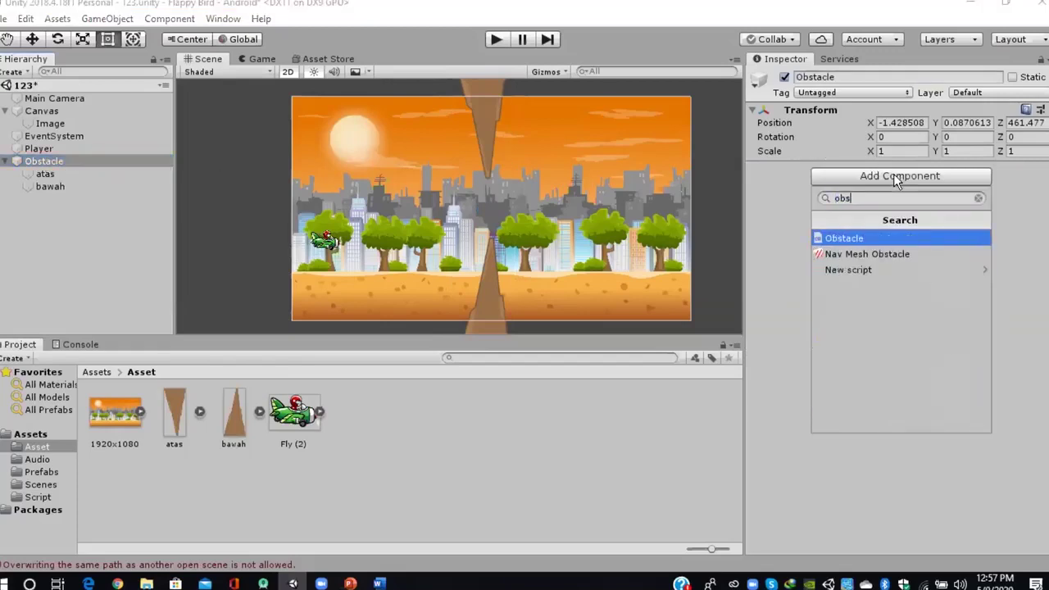
{"action": "key", "text": "Return"}
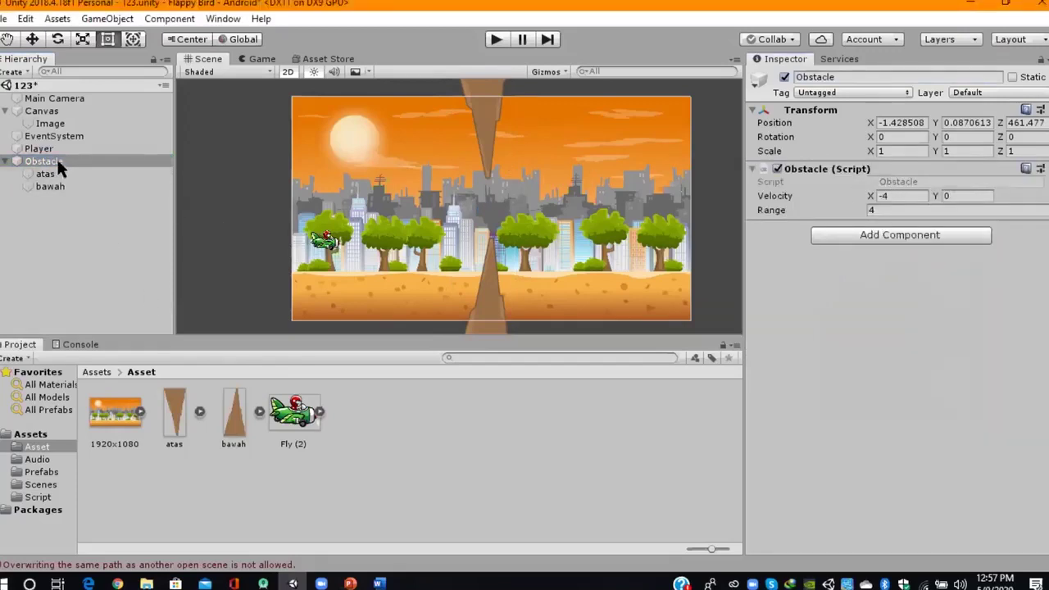
Save Obstacle as a prefab in the Prefabs folder and delete it from the scene.
{"action": "mouse_move", "coordinate": [56, 161]}
{"action": "left_mouse_down"}
{"action": "mouse_move", "coordinate": [37, 399]}
{"action": "mouse_move", "coordinate": [46, 478]}
{"action": "left_mouse_up"}
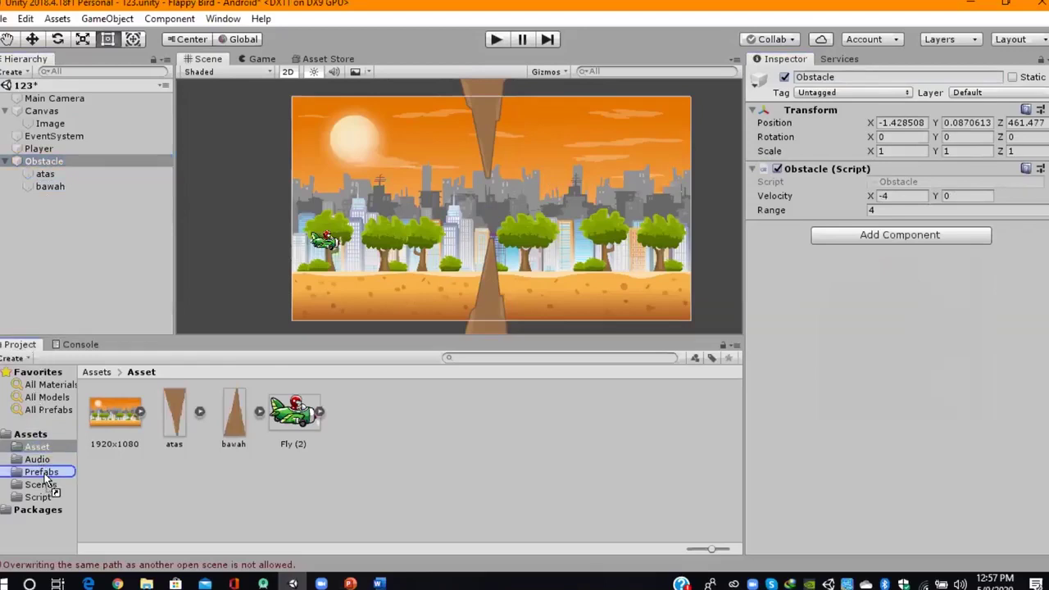
{"action": "left_click_drag", "start_coordinate": [46, 479], "coordinate": [43, 474]}
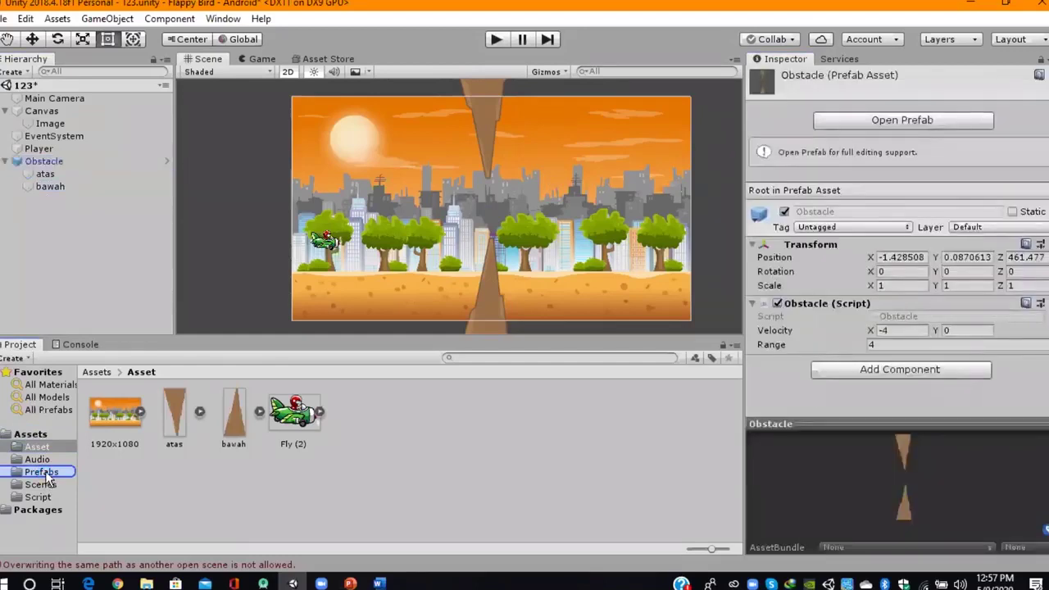
{"action": "left_click", "coordinate": [75, 161]}
{"action": "key", "text": "Delete"}
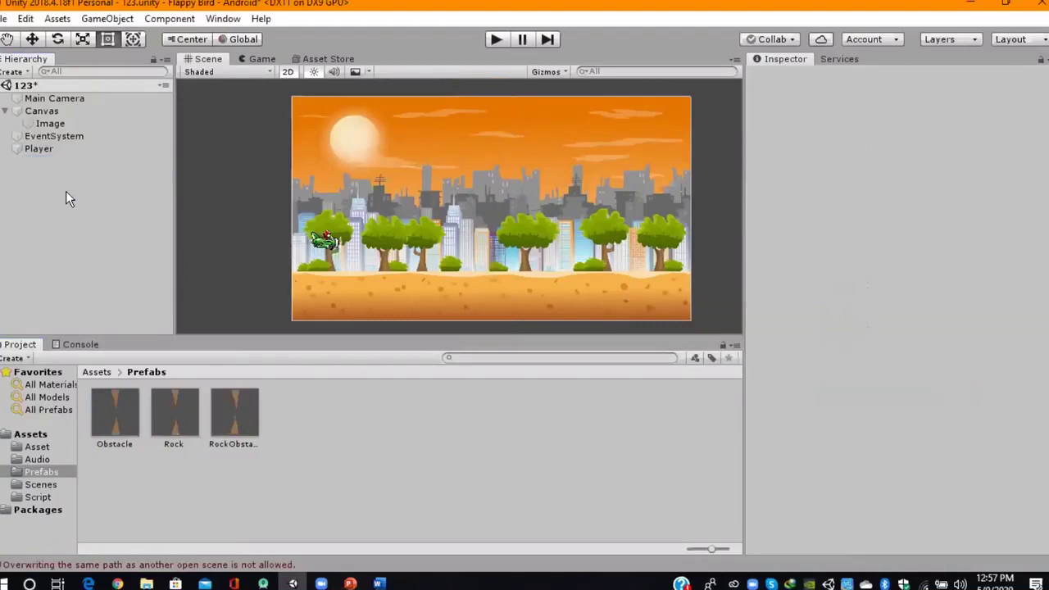
Create an empty scene object named 'Generate'.
{"action": "right_click", "coordinate": [58, 194]}
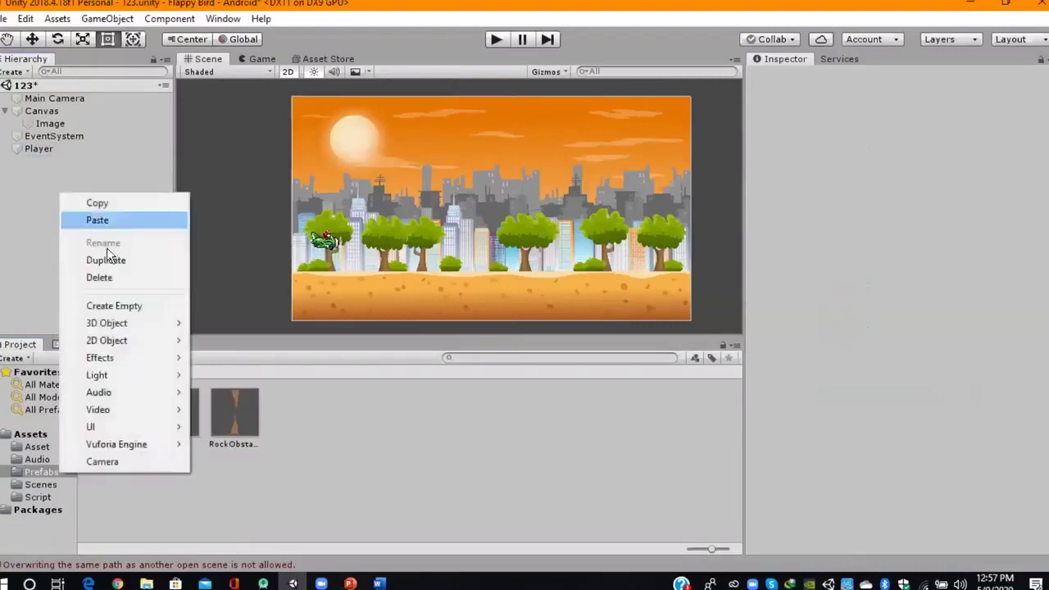
{"action": "left_click", "coordinate": [127, 305]}
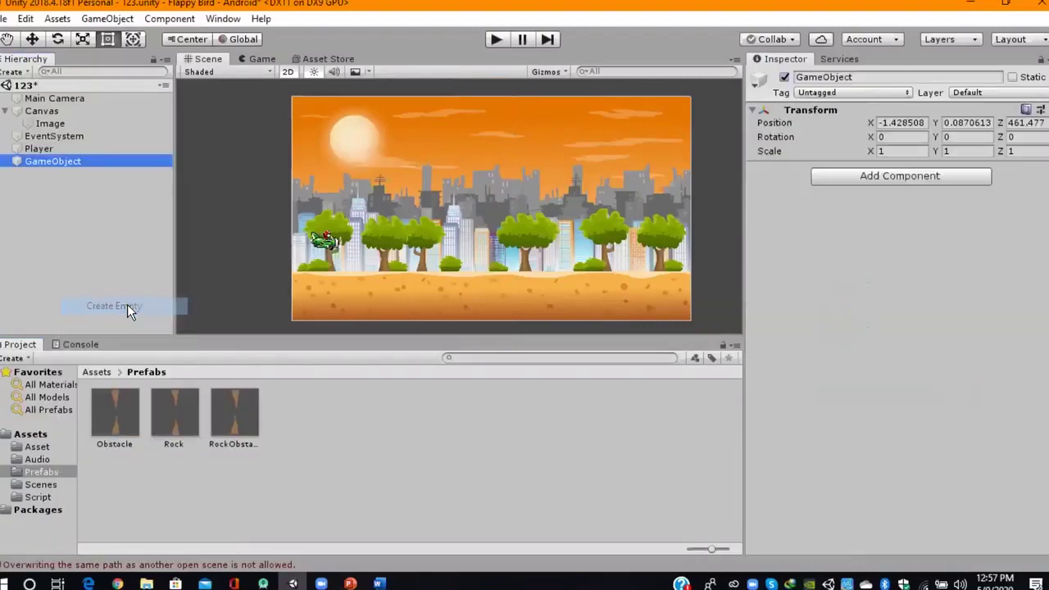
{"action": "left_click", "coordinate": [873, 76]}
{"action": "type", "text": "Generate"}
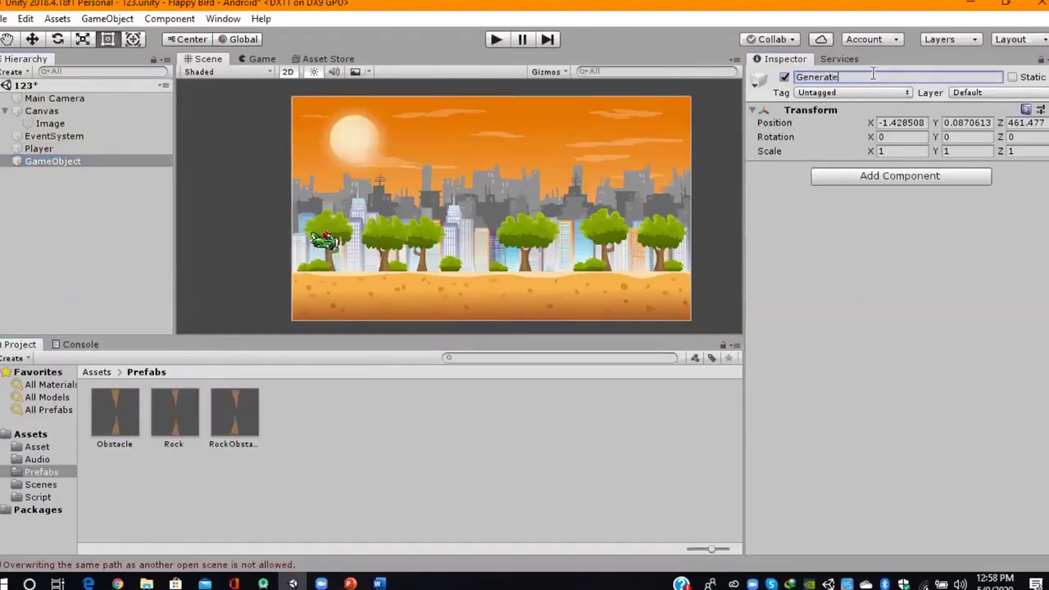
{"action": "key", "text": "Return"}
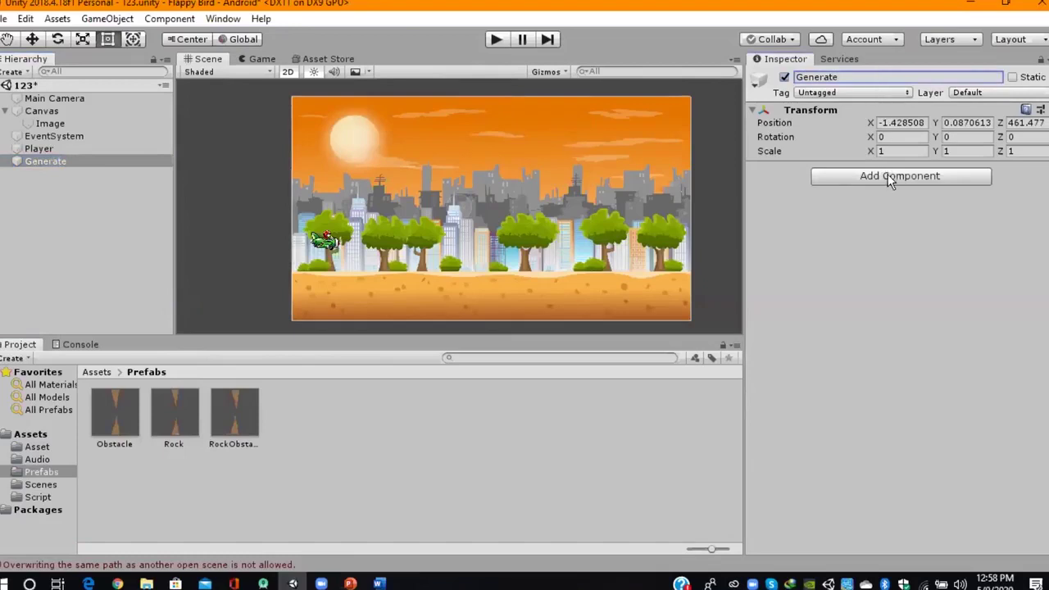
Attach the Generate script and set its Rock field to the Obstacle prefab.
{"action": "left_click", "coordinate": [888, 175]}
{"action": "type", "text": "gen"}
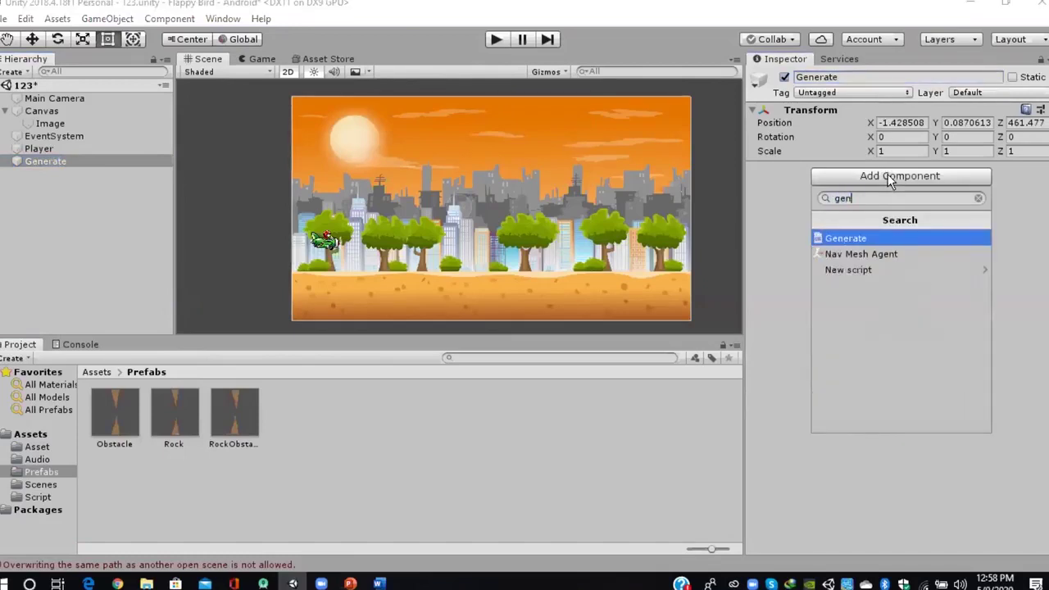
{"action": "type", "text": "era"}
{"action": "key", "text": "Return"}
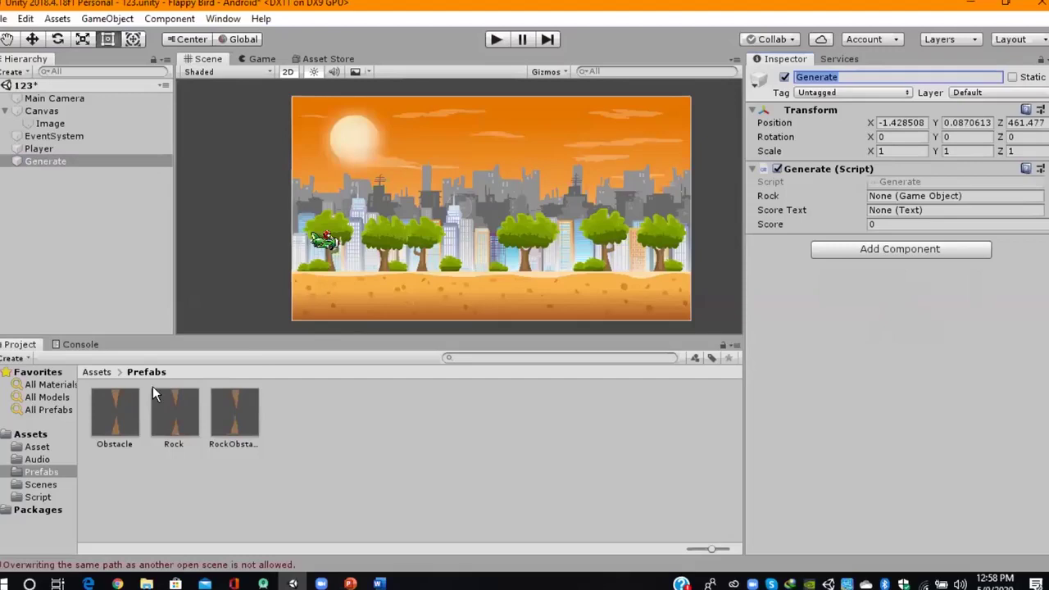
{"action": "mouse_move", "coordinate": [113, 410]}
{"action": "left_mouse_down"}
{"action": "mouse_move", "coordinate": [929, 182]}
{"action": "mouse_move", "coordinate": [922, 197]}
{"action": "left_mouse_up"}
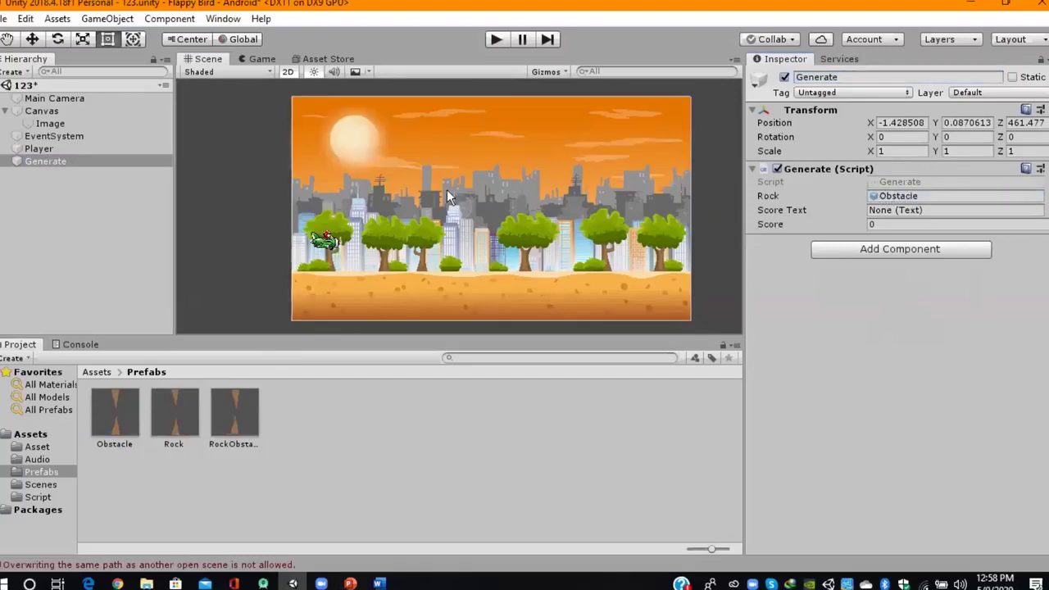
Open the Obstacle prefab, add a Polygon Collider 2D to its parent, then undo it.
{"action": "double_click", "coordinate": [120, 409]}
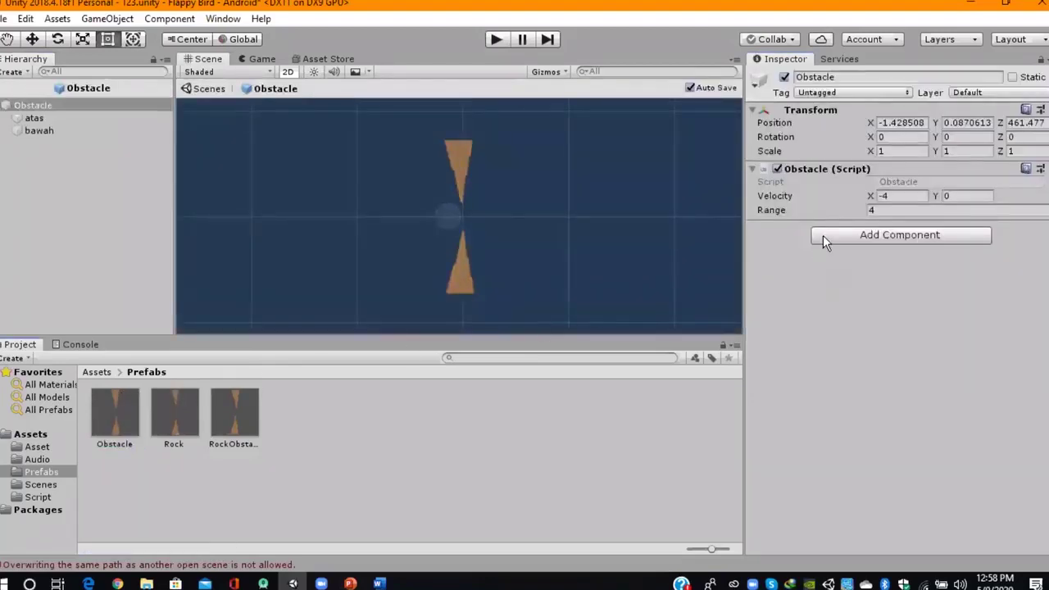
{"action": "left_click", "coordinate": [829, 233]}
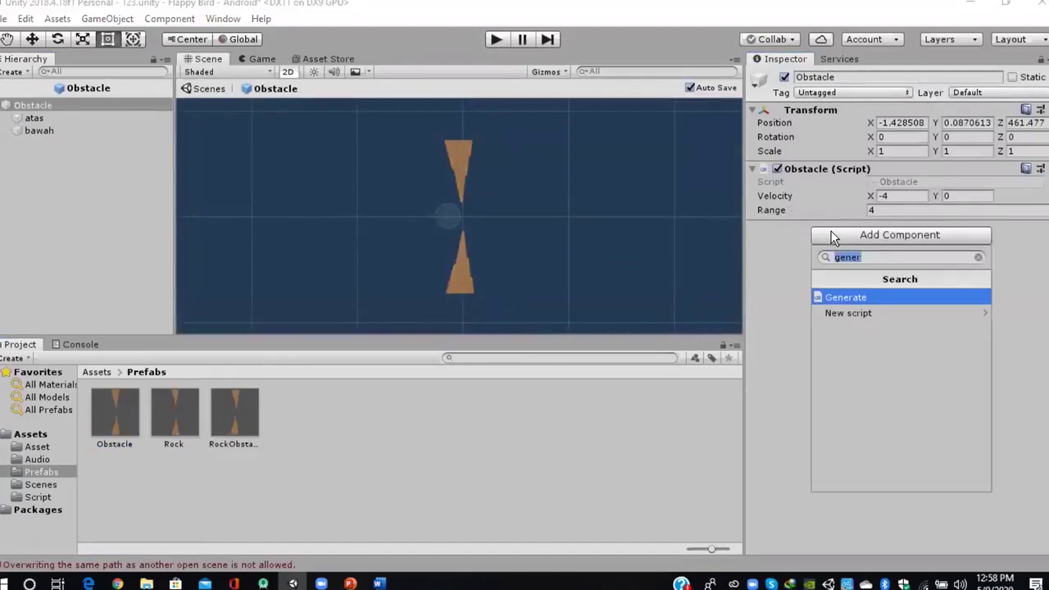
{"action": "type", "text": "poly"}
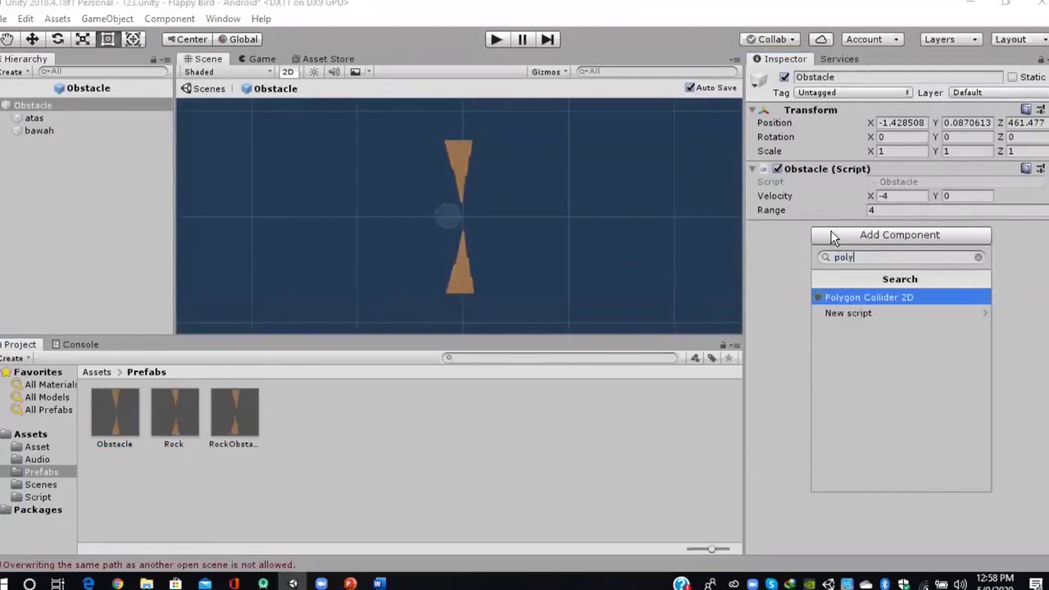
{"action": "key", "text": "Return"}
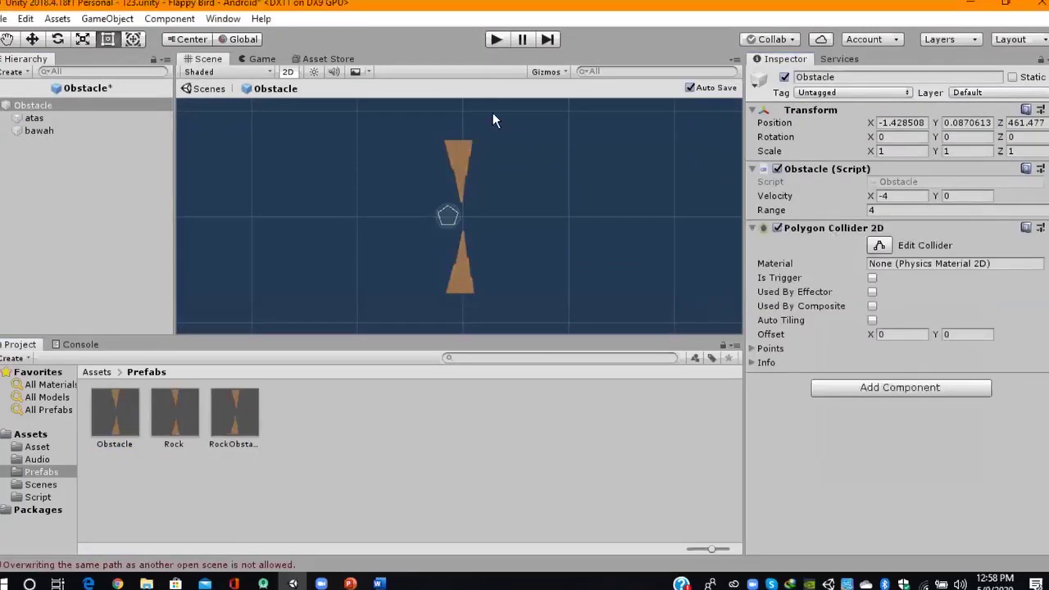
{"action": "scroll", "coordinate": [484, 213], "scroll_direction": "up", "scroll_amount": 4}
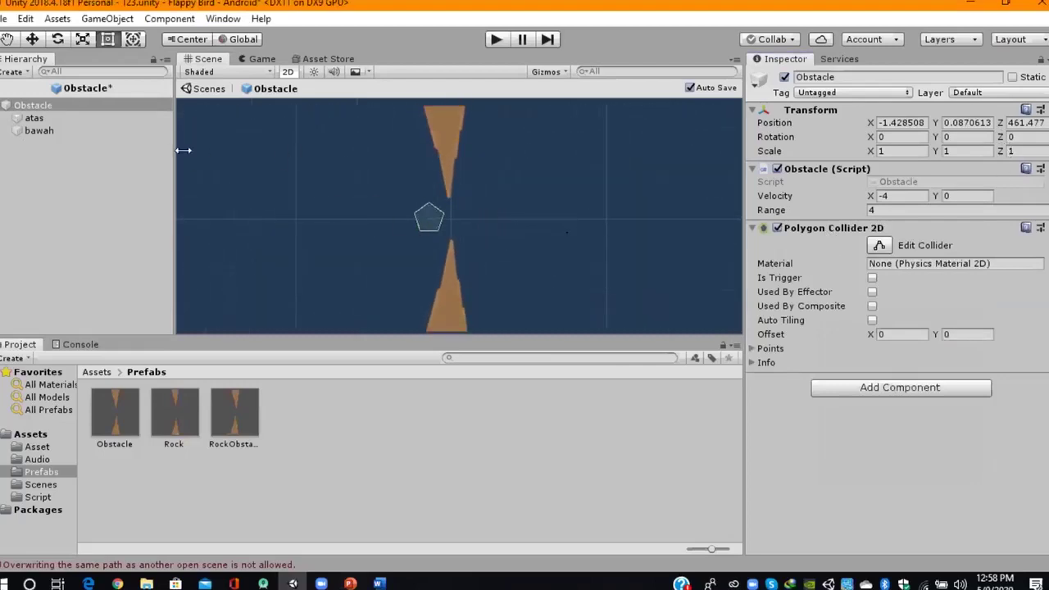
{"action": "key", "text": "ctrl+z"}
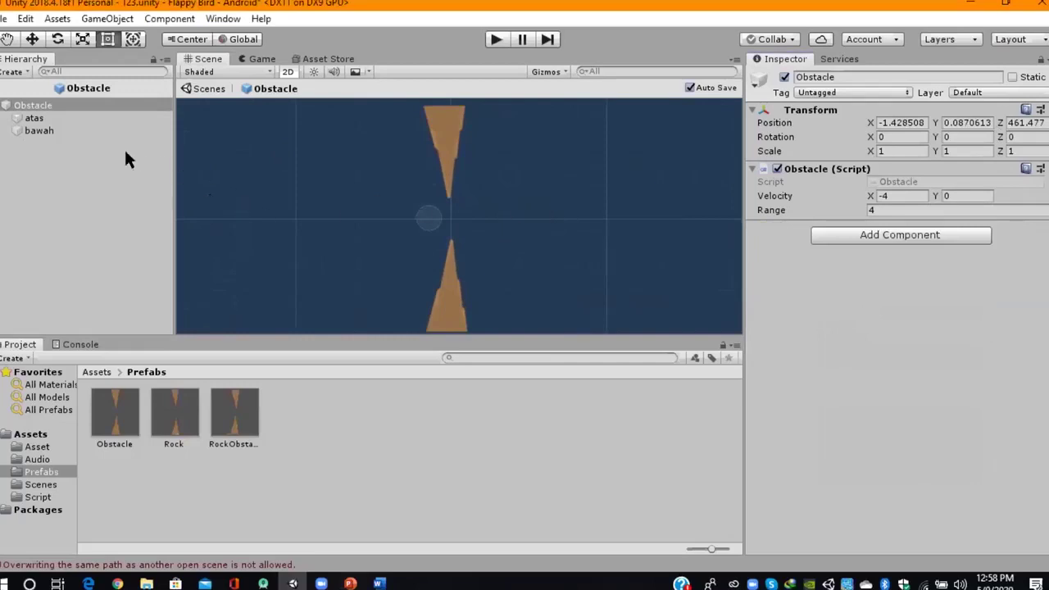
Add a Polygon Collider 2D to both the atas and bawah parts together.
{"action": "left_click", "coordinate": [55, 116]}
{"action": "left_click", "coordinate": [61, 132], "text": "shift"}
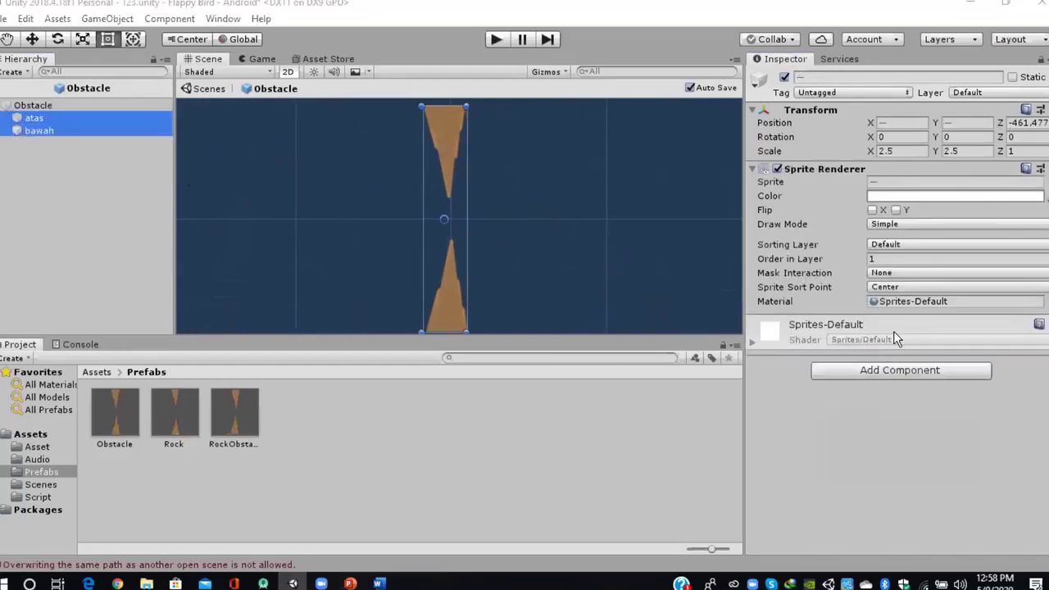
{"action": "left_click", "coordinate": [893, 370]}
{"action": "key", "text": "Return"}
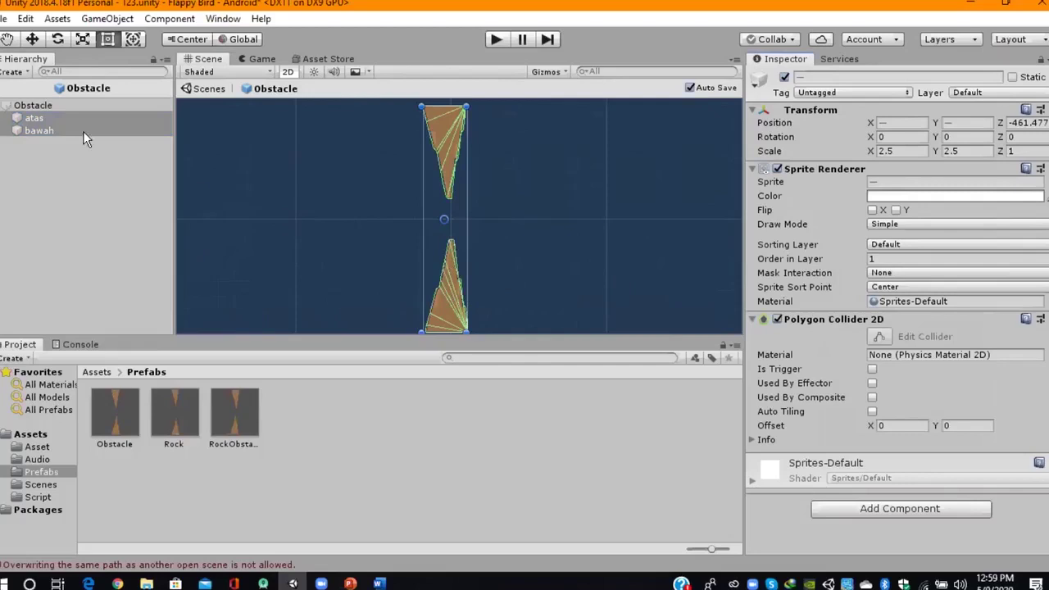
Add a Rigidbody 2D to Obstacle and move it above the Obstacle script.
{"action": "left_click", "coordinate": [73, 108]}
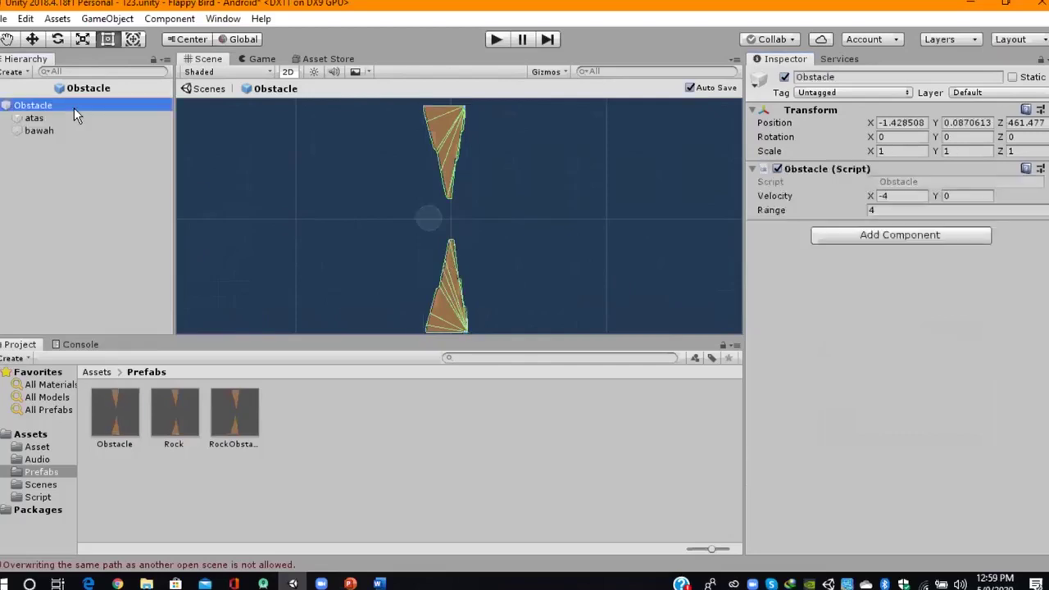
{"action": "left_click", "coordinate": [898, 230]}
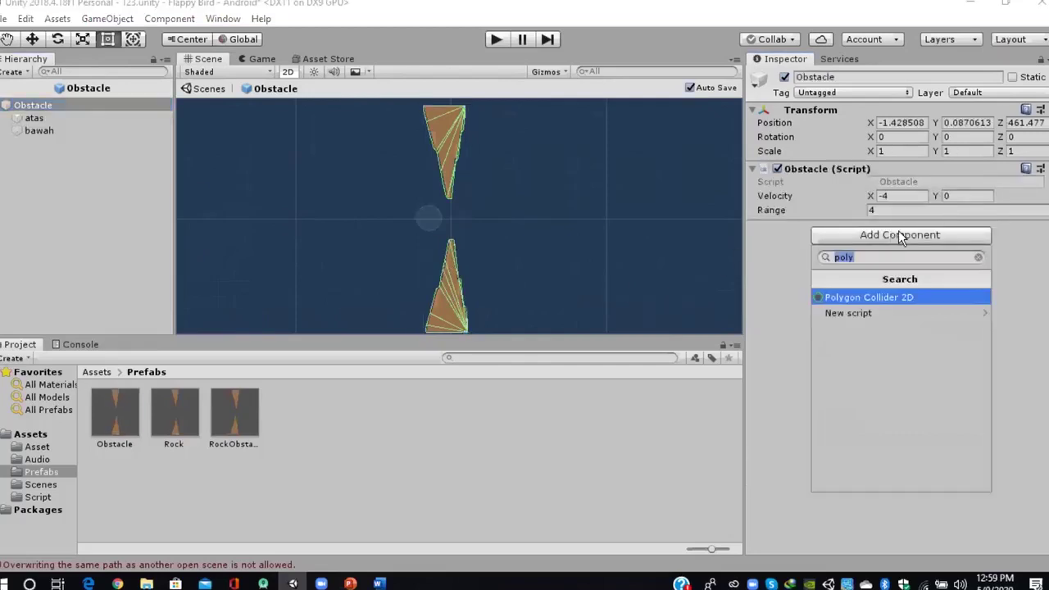
{"action": "type", "text": "rigi"}
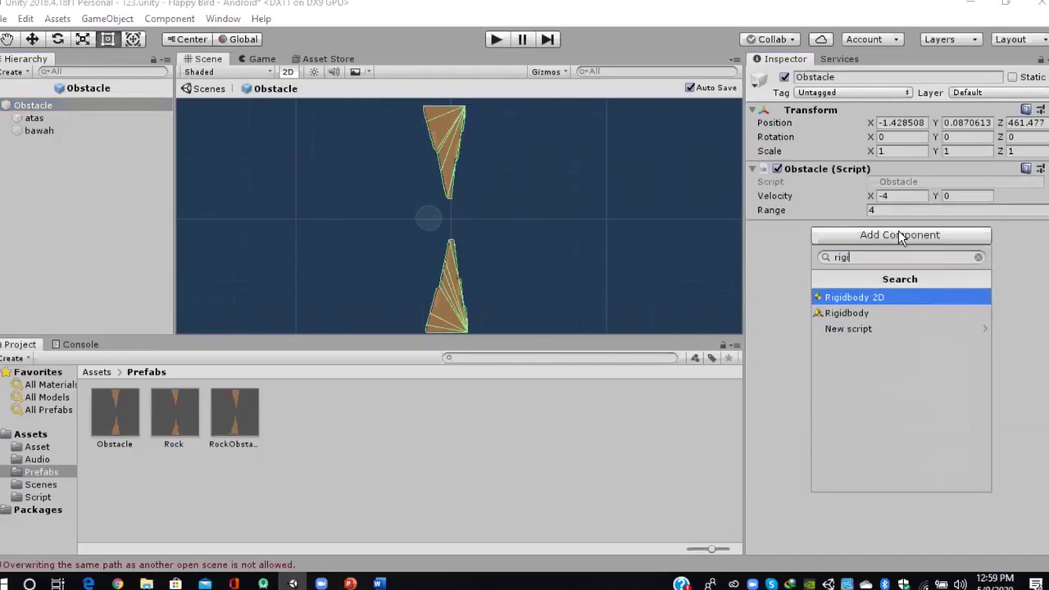
{"action": "key", "text": "Return"}
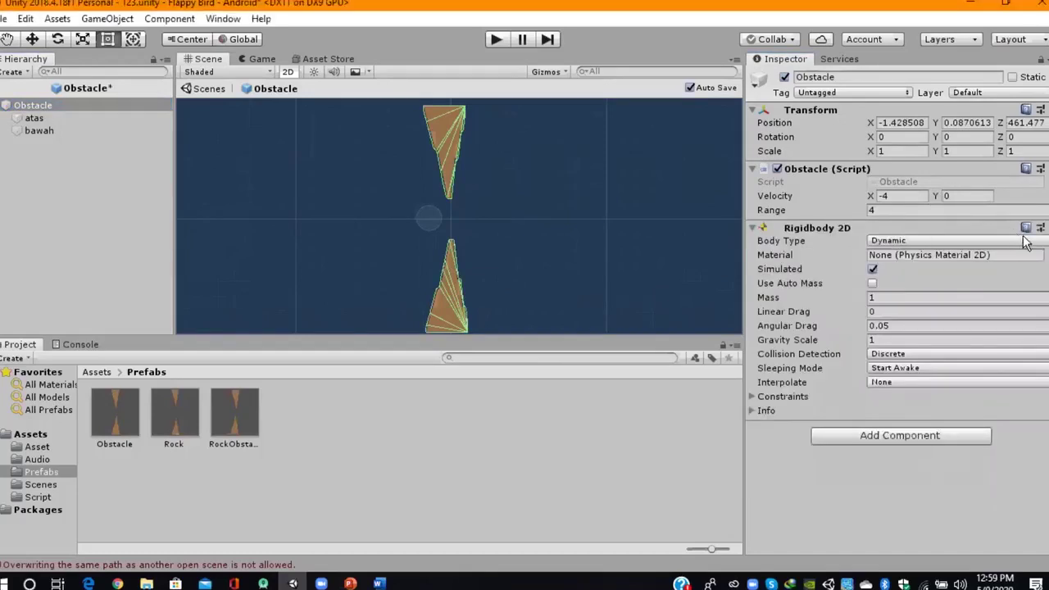
{"action": "right_click", "coordinate": [1025, 234]}
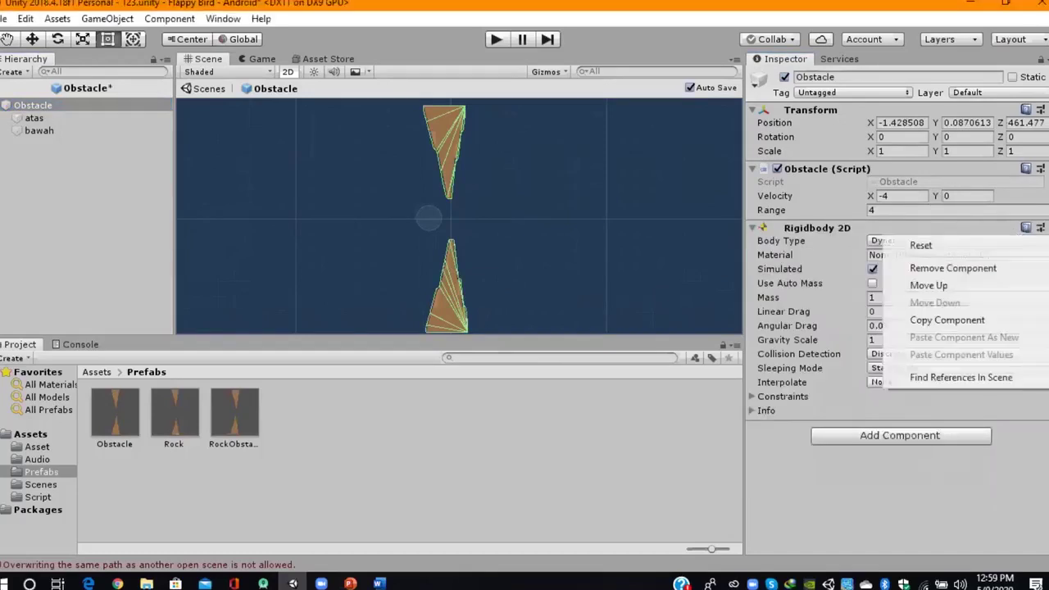
{"action": "left_click", "coordinate": [991, 285]}
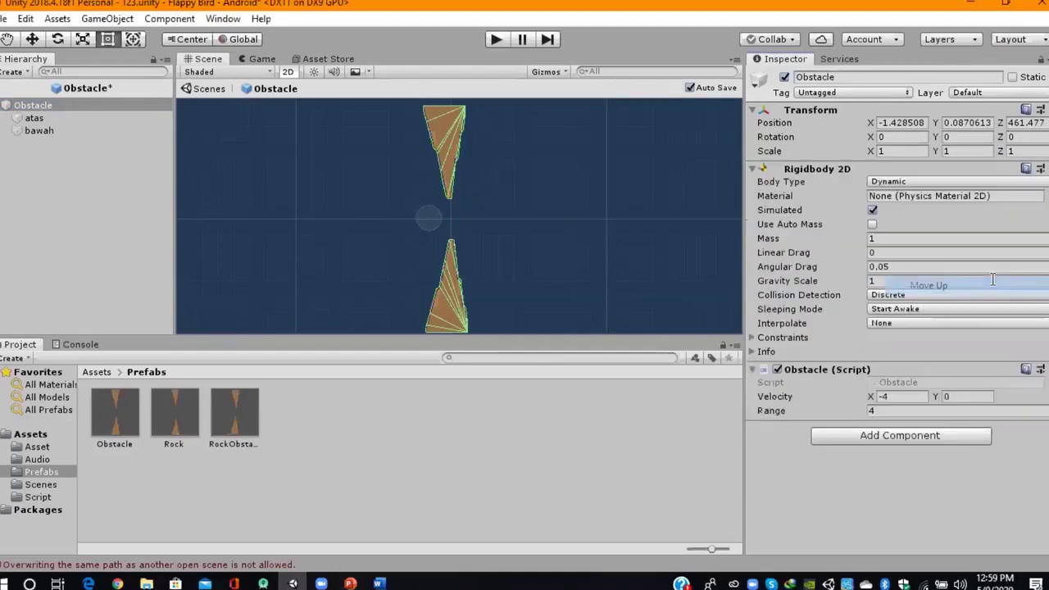
Make the Rigidbody 2D Kinematic with Use Full Kinematic Contacts, then return to scene 123.
{"action": "left_click", "coordinate": [898, 182]}
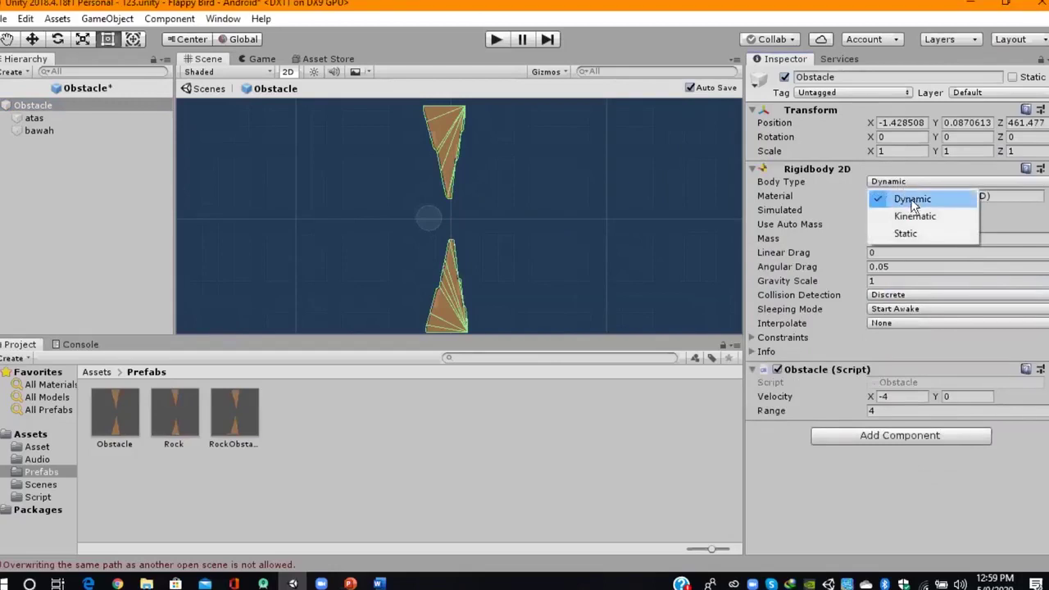
{"action": "left_click", "coordinate": [915, 214]}
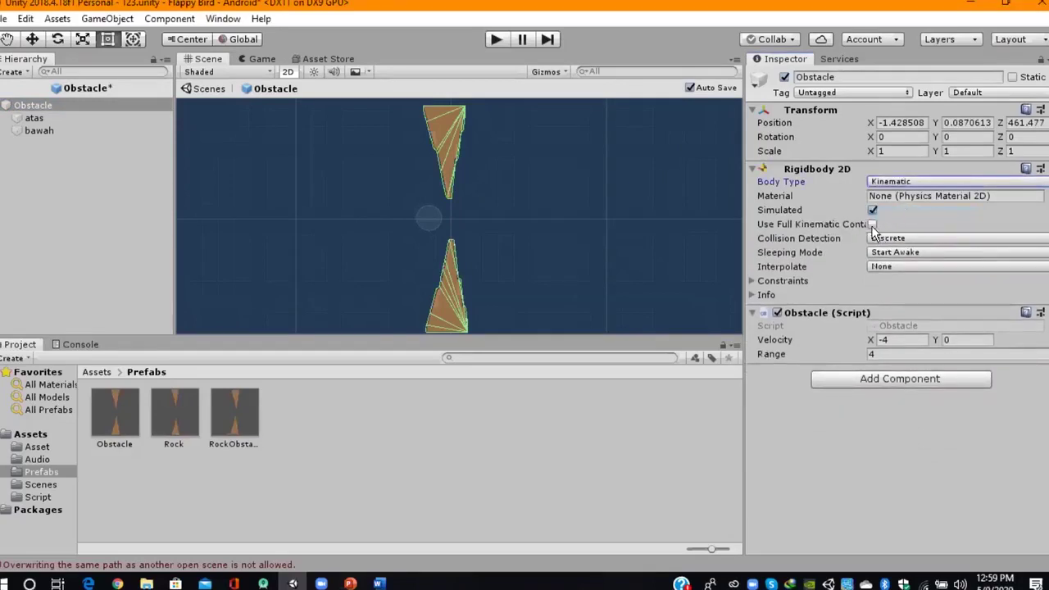
{"action": "left_click", "coordinate": [872, 224]}
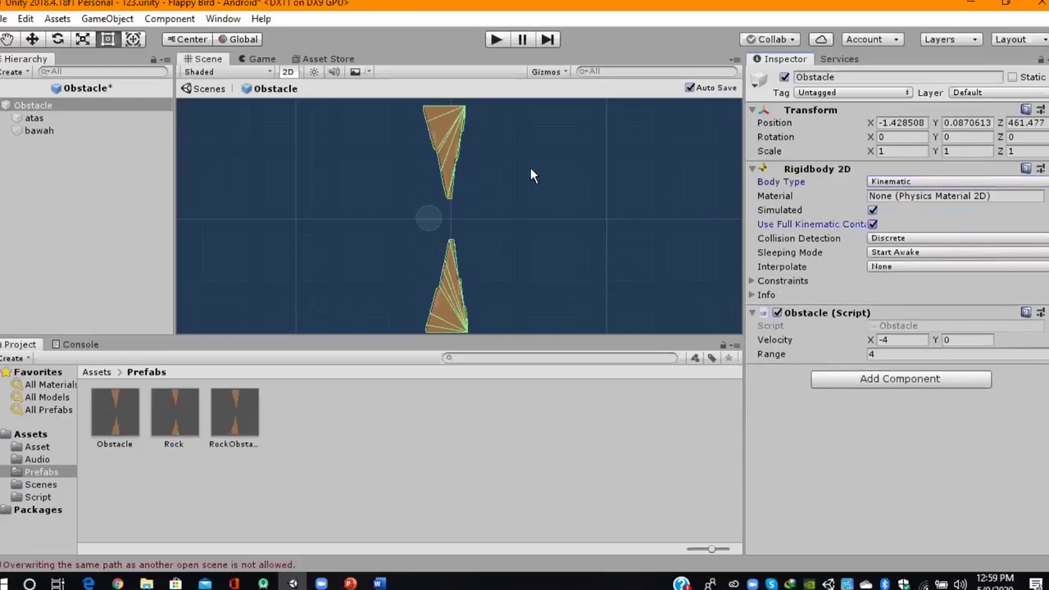
{"action": "left_click", "coordinate": [207, 89]}
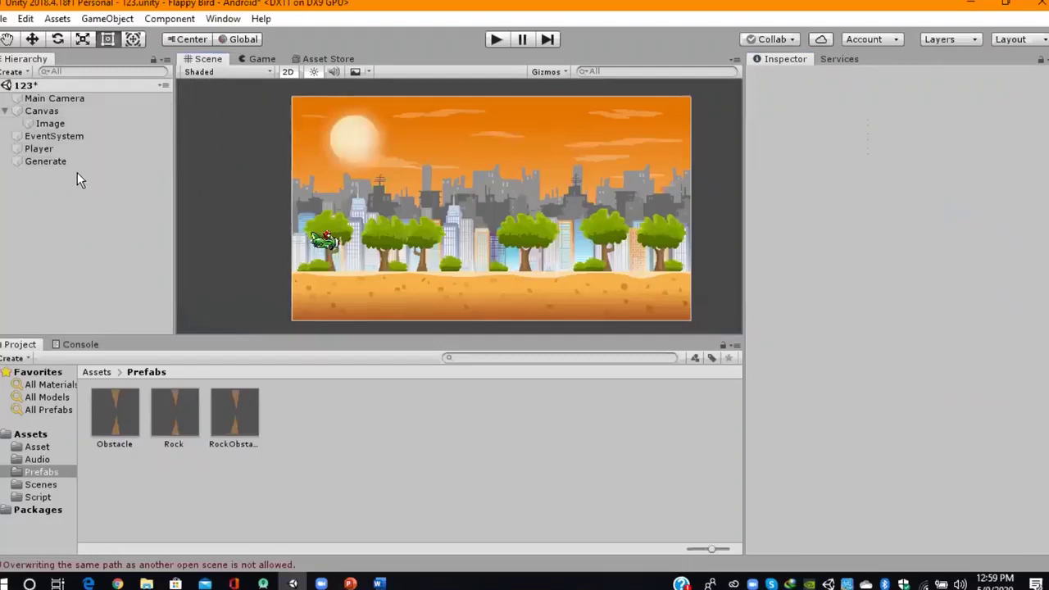
Create a UI Text element as a child of the Canvas.
{"action": "right_click", "coordinate": [79, 109]}
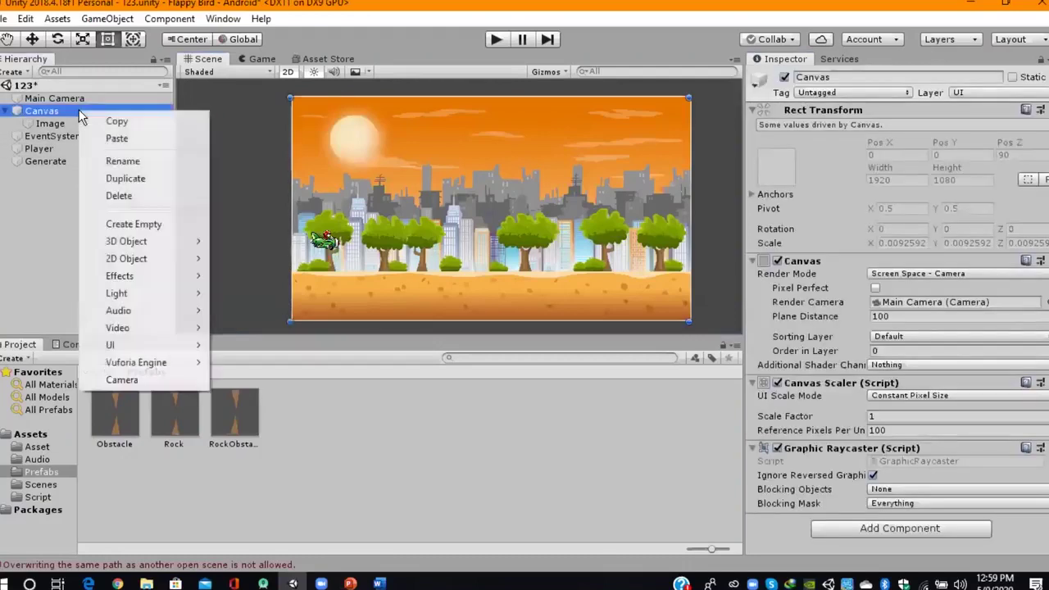
{"action": "mouse_move", "coordinate": [172, 347]}
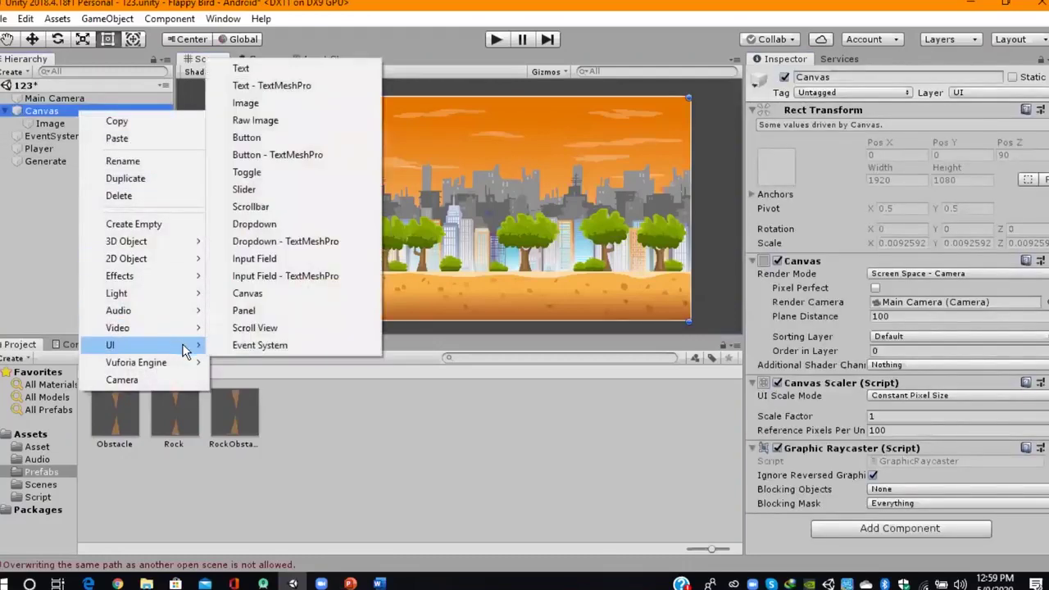
{"action": "left_click", "coordinate": [277, 72]}
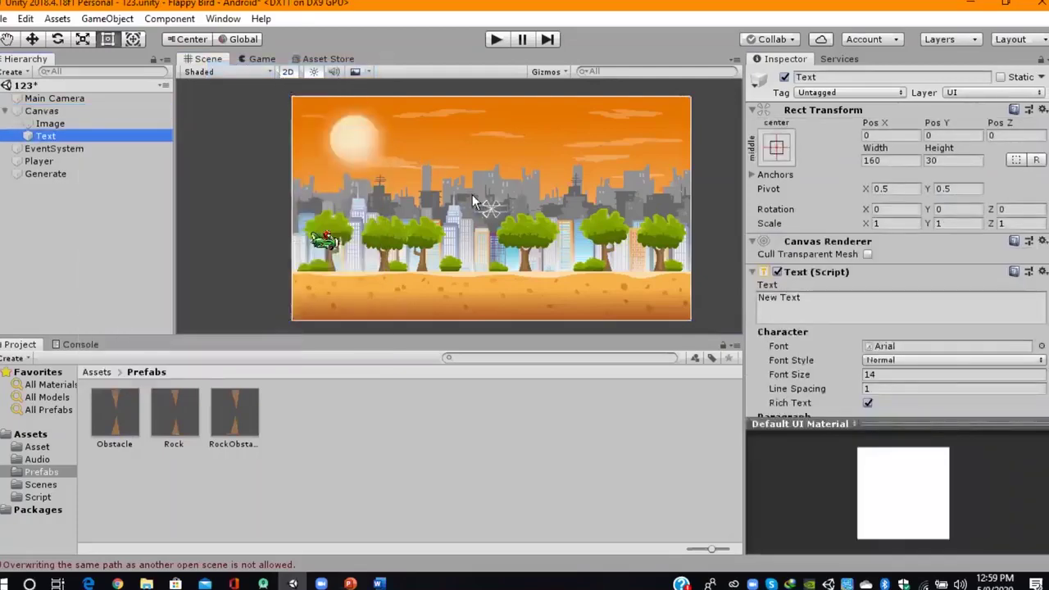
Enlarge the Text box in the scene and change its text to 'Score'.
{"action": "scroll", "coordinate": [500, 220], "scroll_direction": "up", "scroll_amount": 2}
{"action": "scroll", "coordinate": [496, 220], "scroll_direction": "up", "scroll_amount": 2}
{"action": "scroll", "coordinate": [493, 223], "scroll_direction": "up", "scroll_amount": 2}
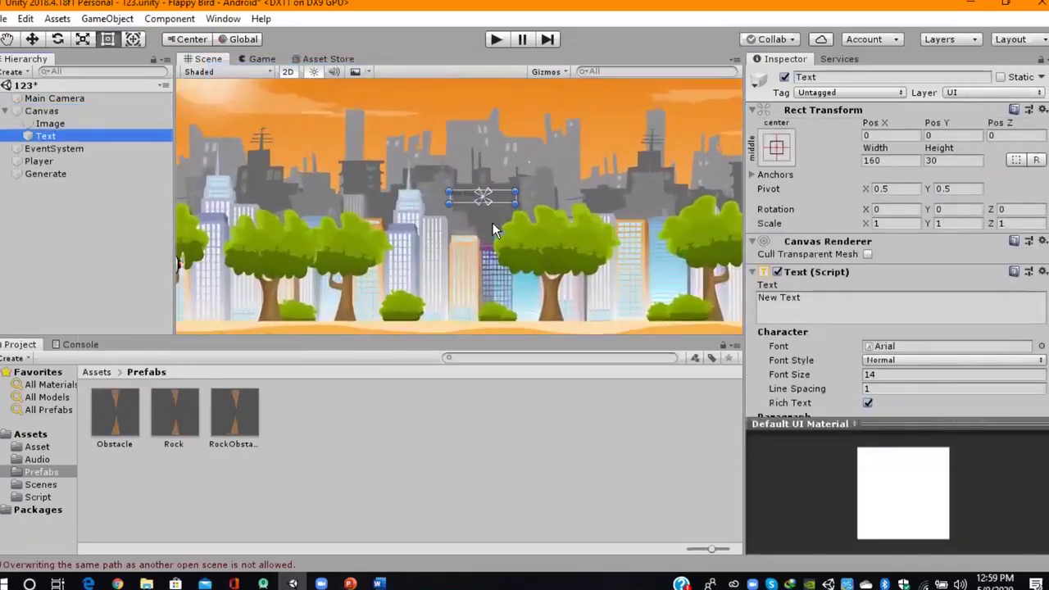
{"action": "scroll", "coordinate": [484, 211], "scroll_direction": "up", "scroll_amount": 2}
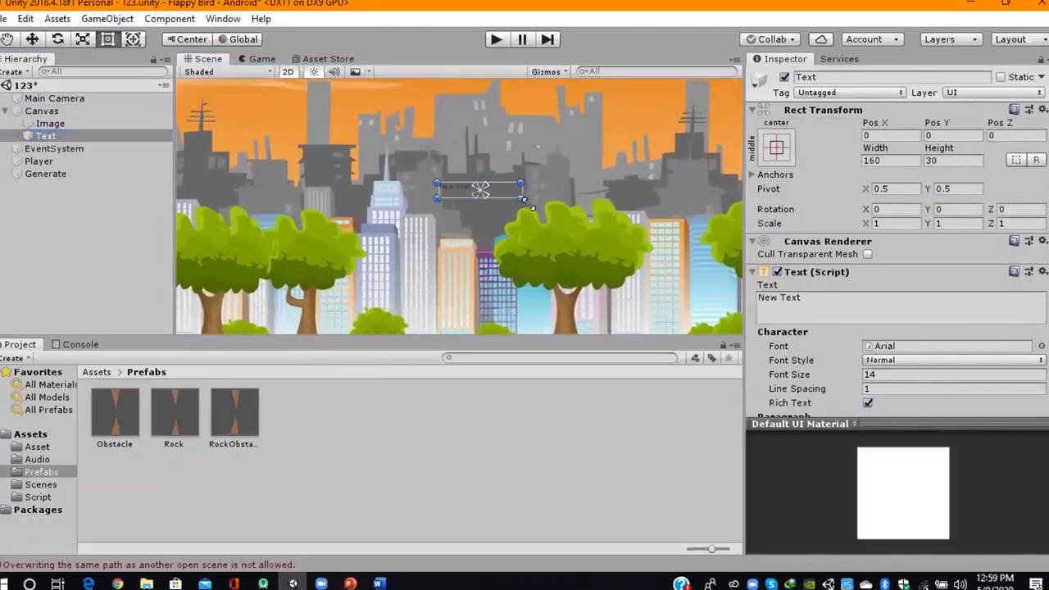
{"action": "left_click_drag", "start_coordinate": [522, 199], "coordinate": [655, 225]}
{"action": "scroll", "coordinate": [632, 244], "scroll_direction": "down", "scroll_amount": 1}
{"action": "scroll", "coordinate": [632, 242], "scroll_direction": "down", "scroll_amount": 2}
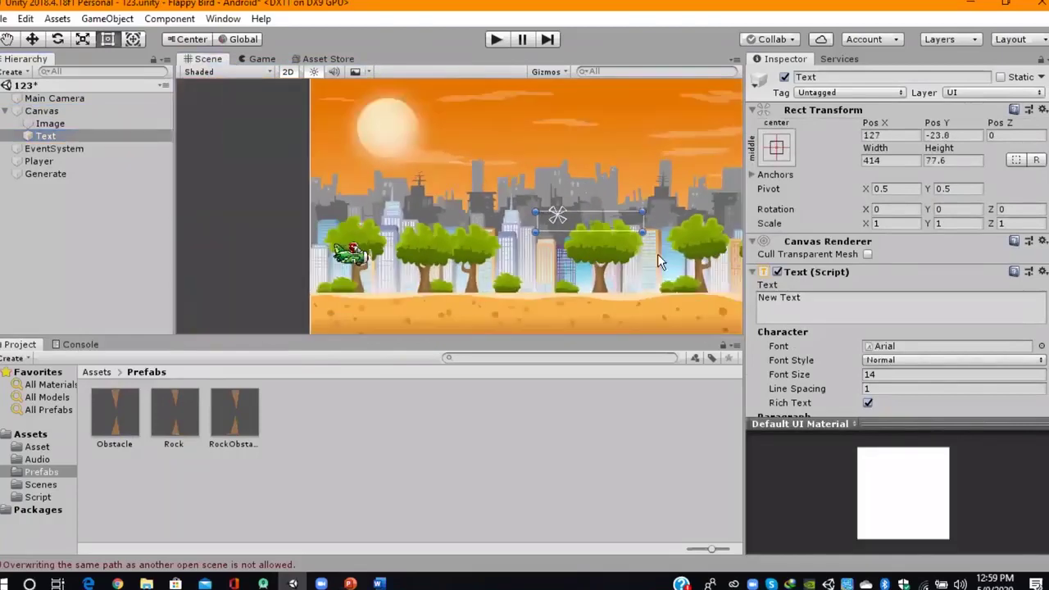
{"action": "left_click", "coordinate": [820, 289]}
{"action": "key", "text": "ctrl+a"}
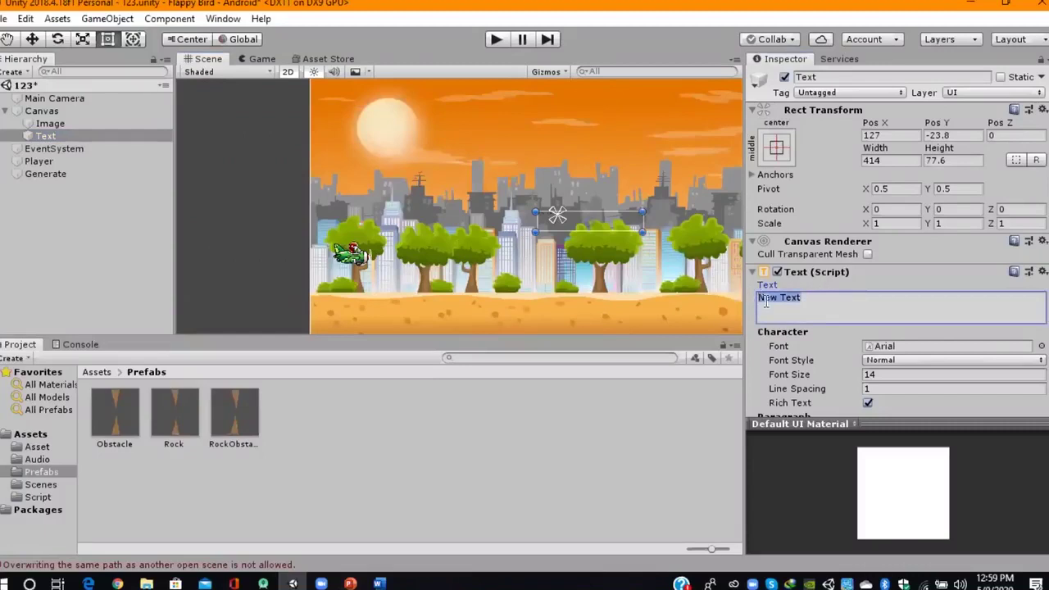
{"action": "type", "text": "Sc"}
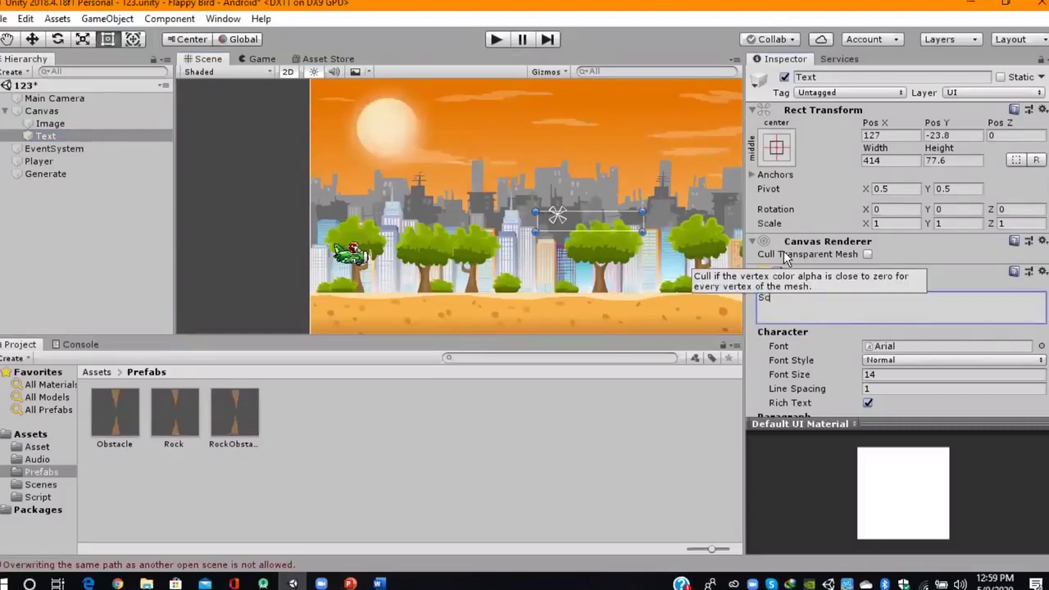
{"action": "type", "text": "ore"}
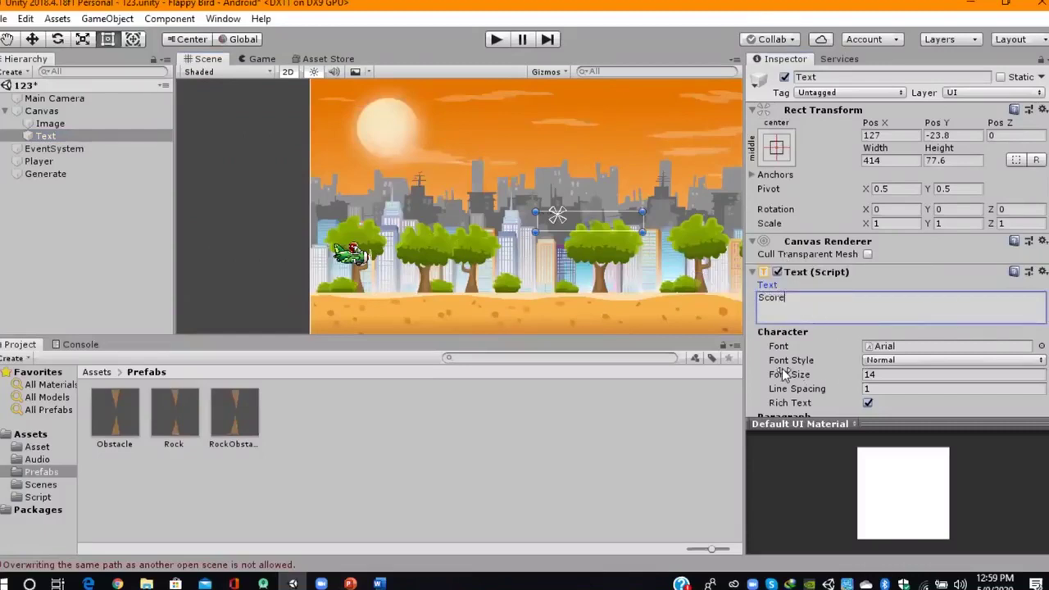
Make the label bold at font size 61, centred horizontally and vertically.
{"action": "left_click_drag", "start_coordinate": [783, 371], "coordinate": [828, 376]}
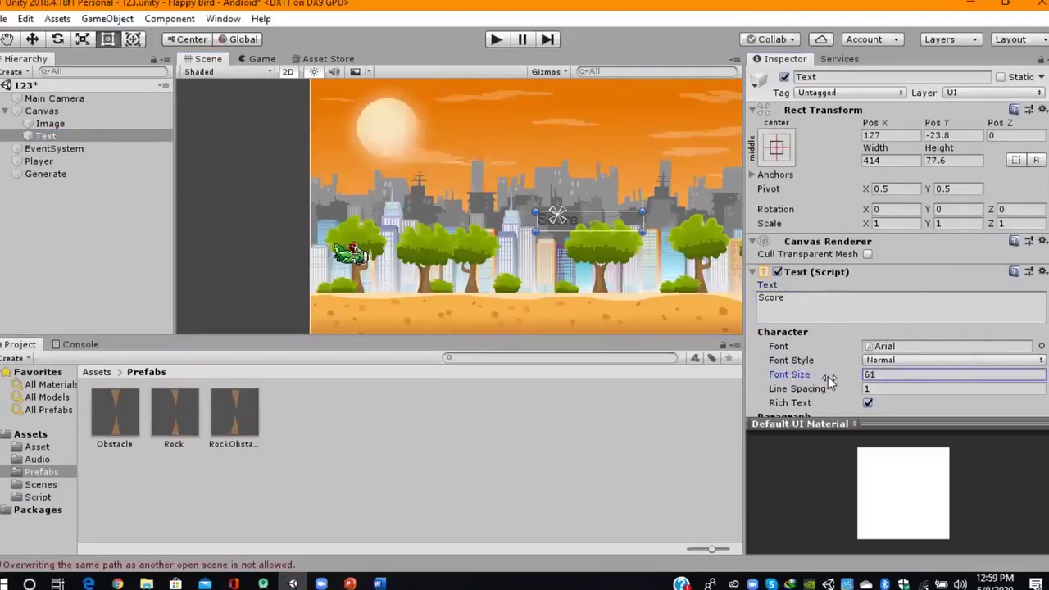
{"action": "left_click", "coordinate": [897, 361]}
{"action": "left_click", "coordinate": [895, 394]}
{"action": "scroll", "coordinate": [878, 367], "scroll_direction": "down", "scroll_amount": 5}
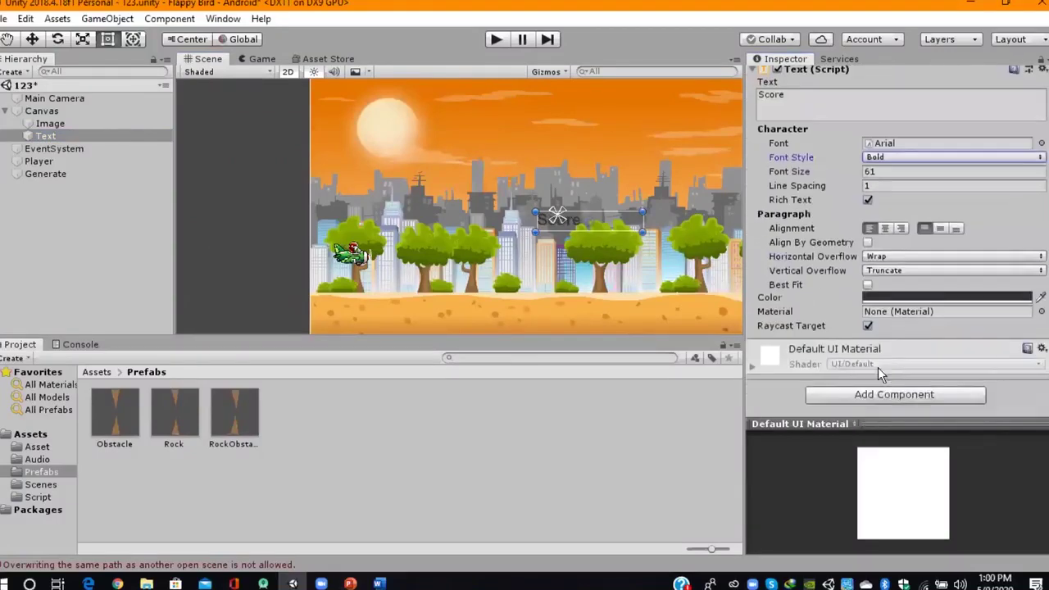
{"action": "left_click", "coordinate": [886, 228]}
{"action": "left_click", "coordinate": [939, 228]}
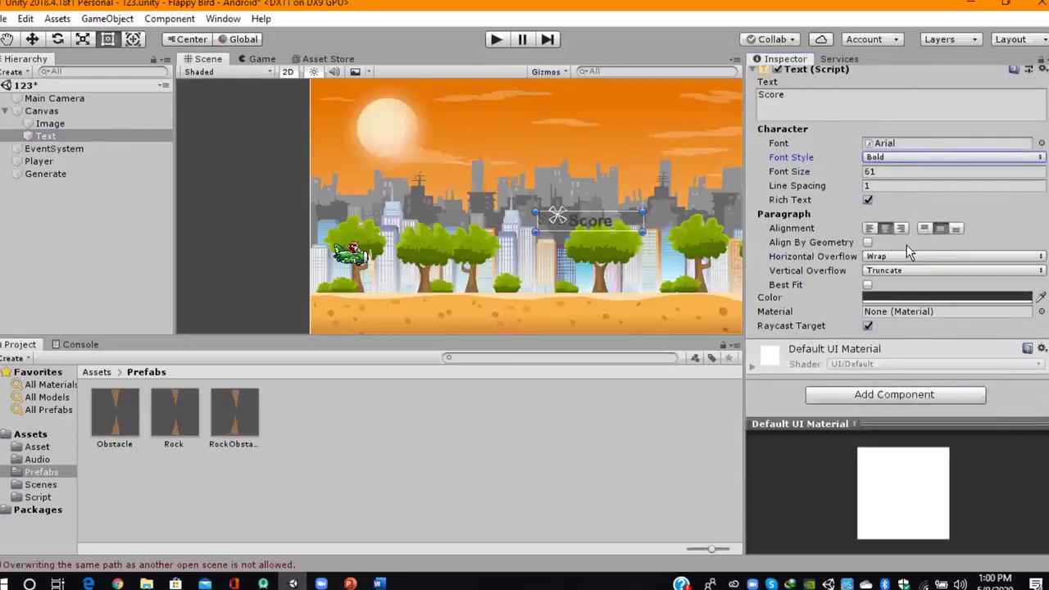
{"action": "scroll", "coordinate": [883, 262], "scroll_direction": "up", "scroll_amount": 5}
{"action": "left_click", "coordinate": [821, 308]}
{"action": "left_click_drag", "start_coordinate": [820, 310], "coordinate": [746, 300]}
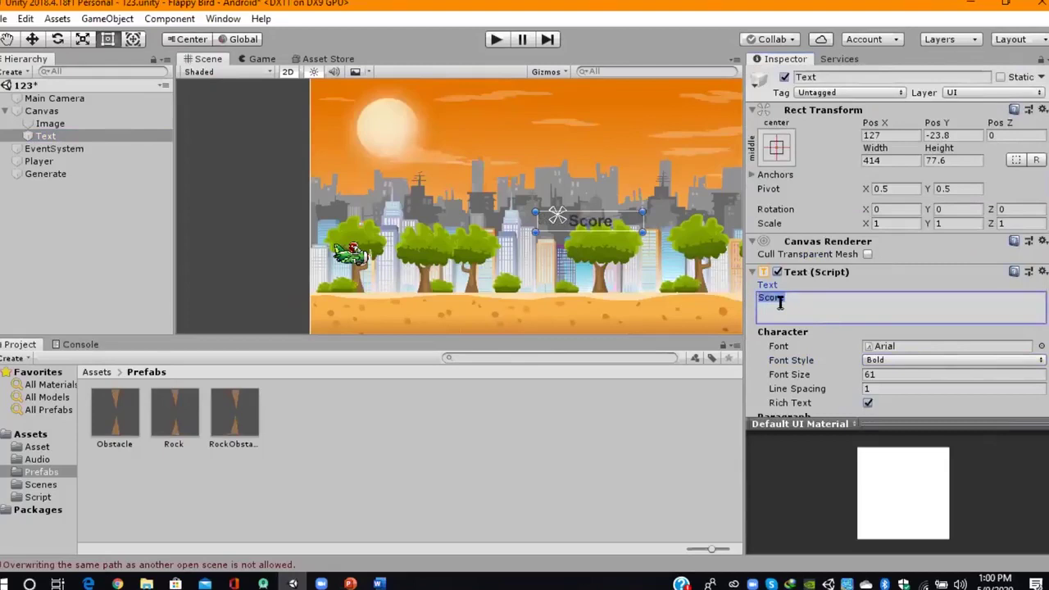
Clear the label's text and move its box to the top-left at X -679, Y 415.
{"action": "key", "text": "BackSpace"}
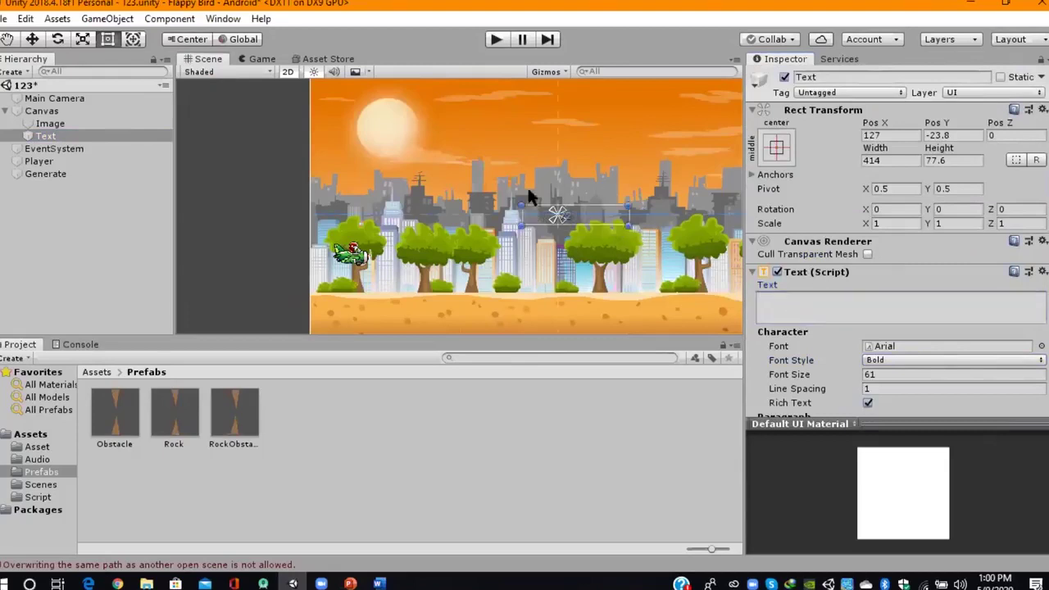
{"action": "mouse_move", "coordinate": [638, 221]}
{"action": "left_mouse_down"}
{"action": "mouse_move", "coordinate": [471, 115]}
{"action": "mouse_move", "coordinate": [419, 110]}
{"action": "left_mouse_up"}
{"action": "scroll", "coordinate": [439, 117], "scroll_direction": "down", "scroll_amount": 2}
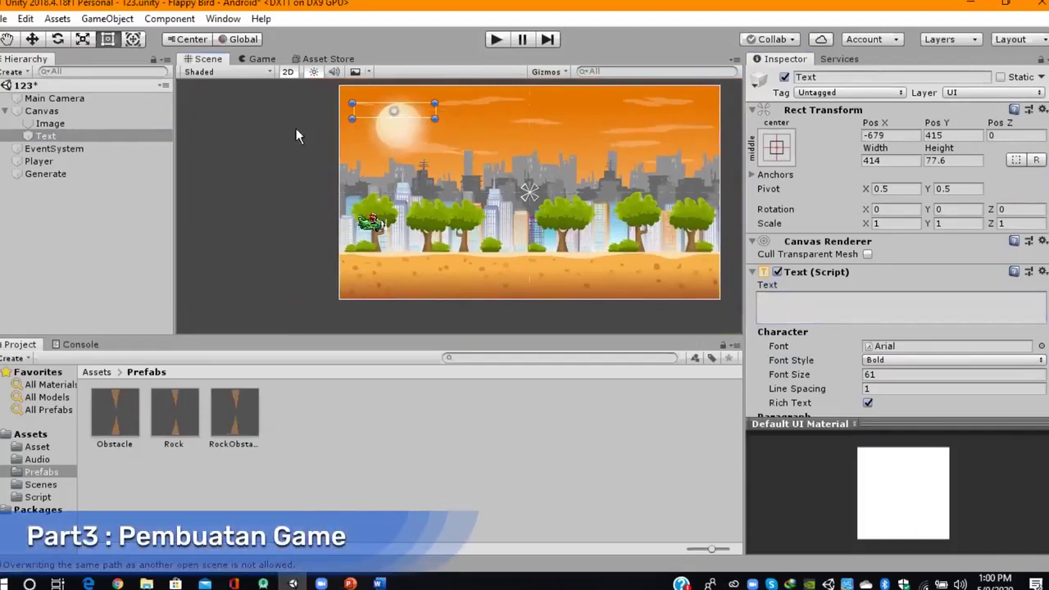
Link the Canvas Text object into the Generate script's Score Text field.
{"action": "left_click", "coordinate": [91, 172]}
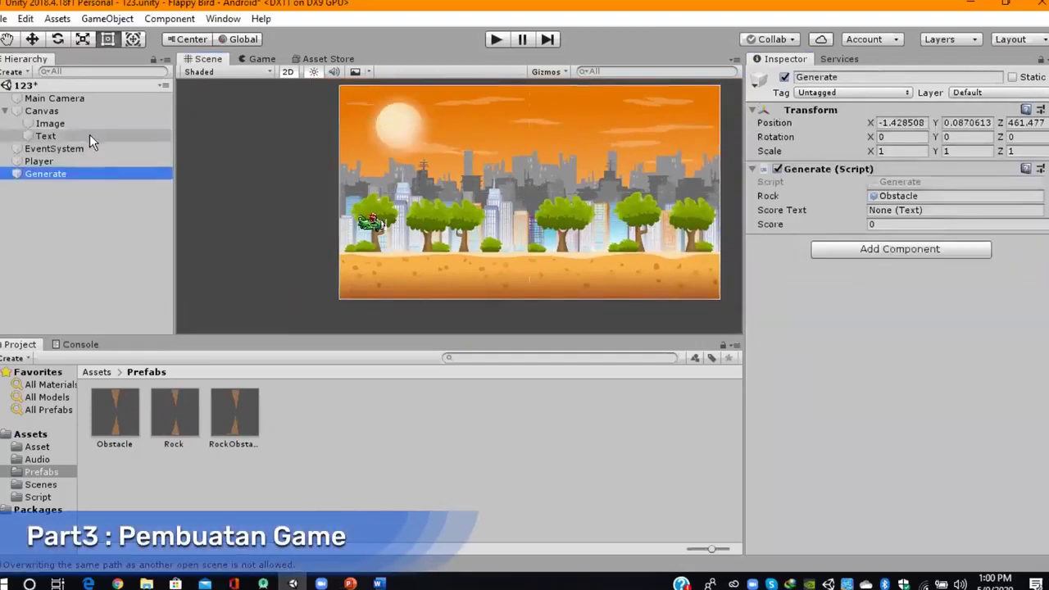
{"action": "mouse_move", "coordinate": [81, 136]}
{"action": "left_mouse_down"}
{"action": "mouse_move", "coordinate": [802, 195]}
{"action": "mouse_move", "coordinate": [893, 215]}
{"action": "left_mouse_up"}
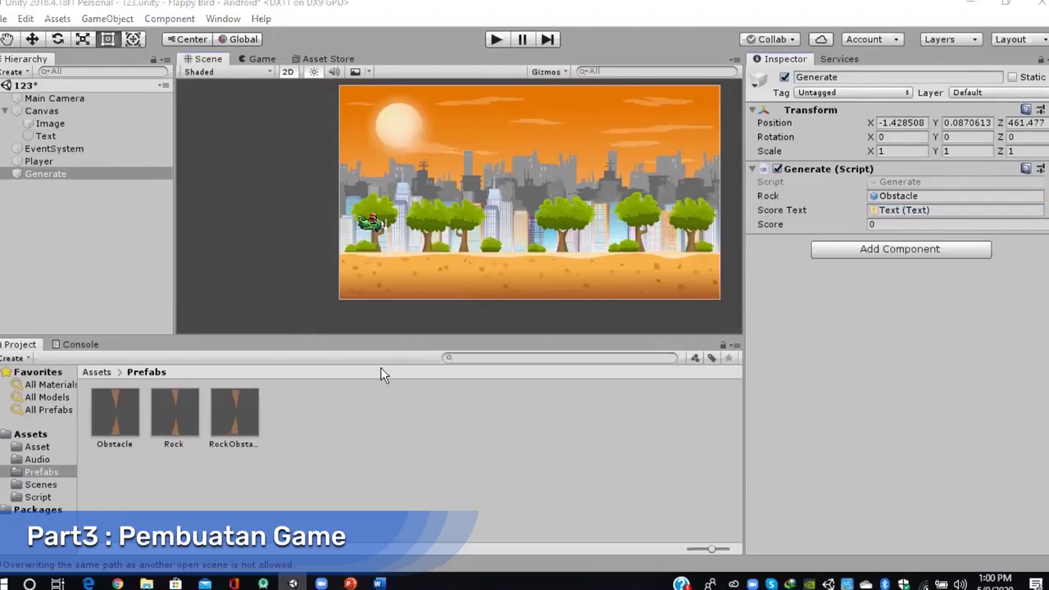
Preview the Player script's code from the Script folder and launch Visual Studio Code.
{"action": "left_click", "coordinate": [41, 497]}
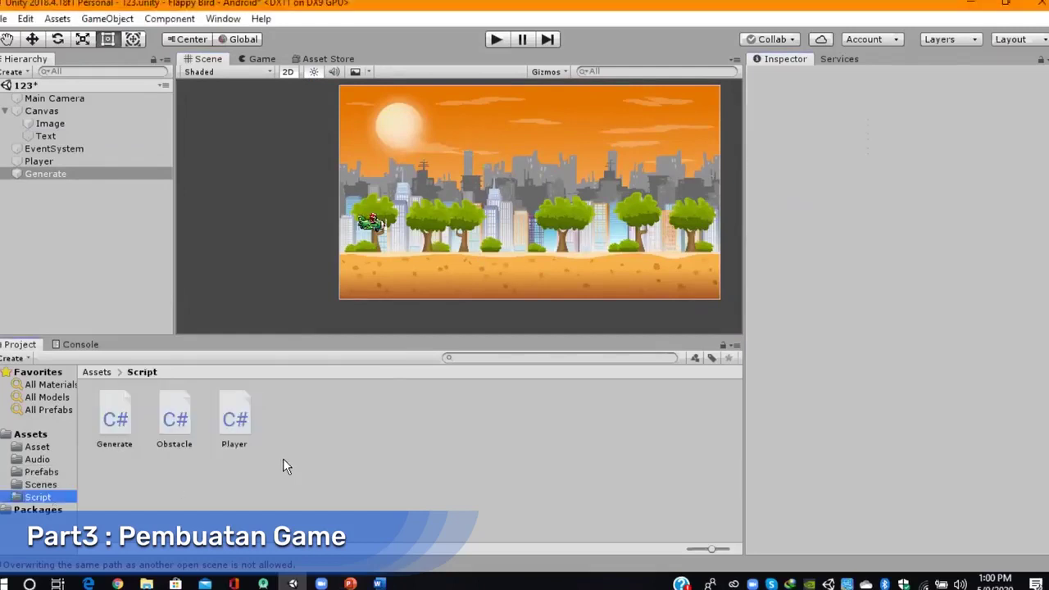
{"action": "left_click", "coordinate": [114, 421]}
{"action": "left_click", "coordinate": [229, 423], "text": "shift"}
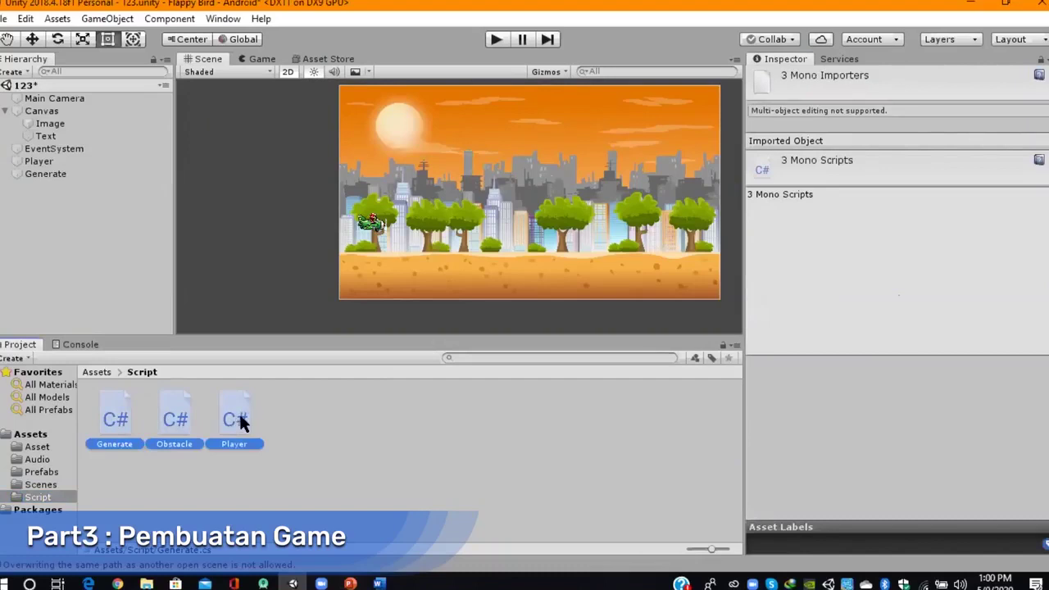
{"action": "left_click", "coordinate": [241, 417]}
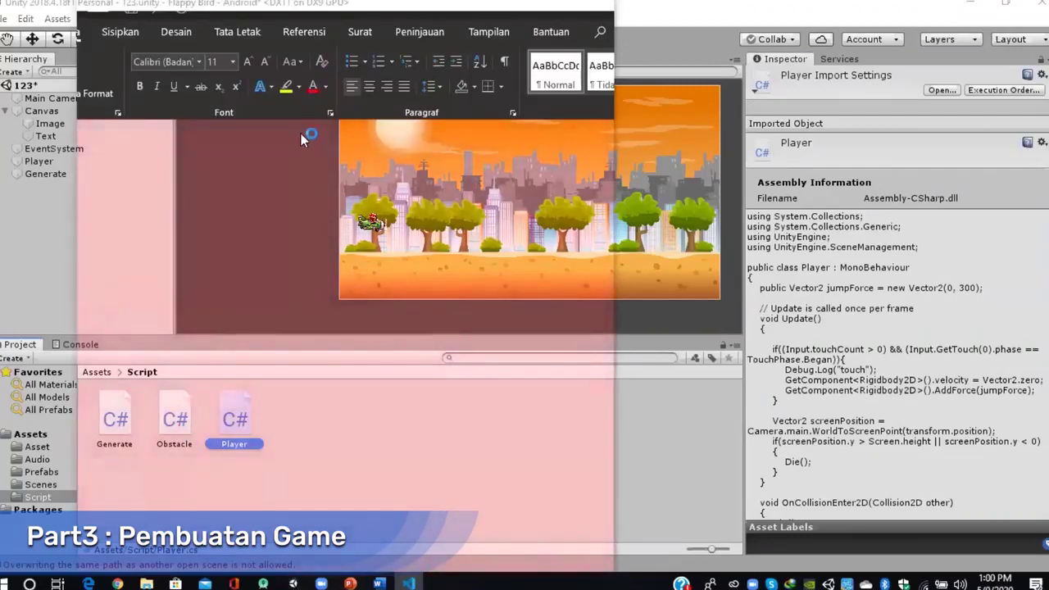
{"action": "left_click", "coordinate": [688, 40]}
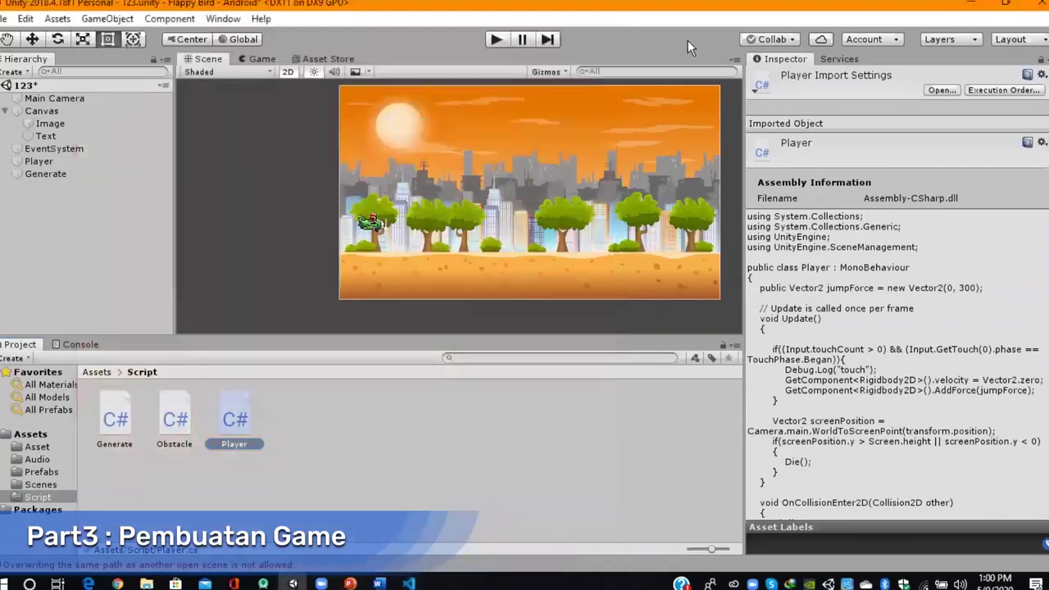
{"action": "left_click", "coordinate": [409, 583]}
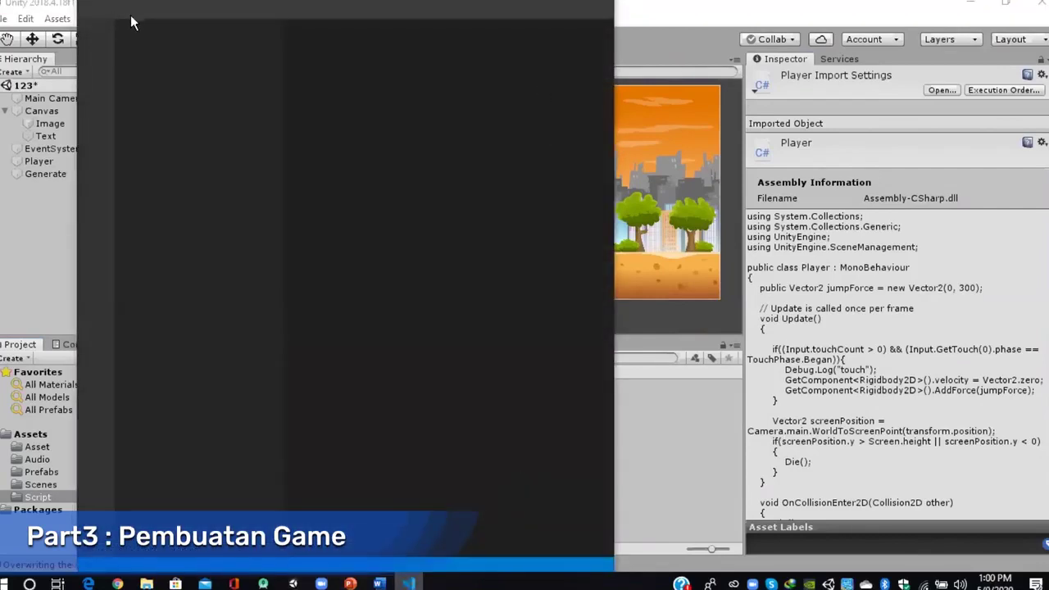
Maximize Visual Studio Code and scroll through the Player.cs code.
{"action": "left_click_drag", "start_coordinate": [131, 16], "coordinate": [95, 55]}
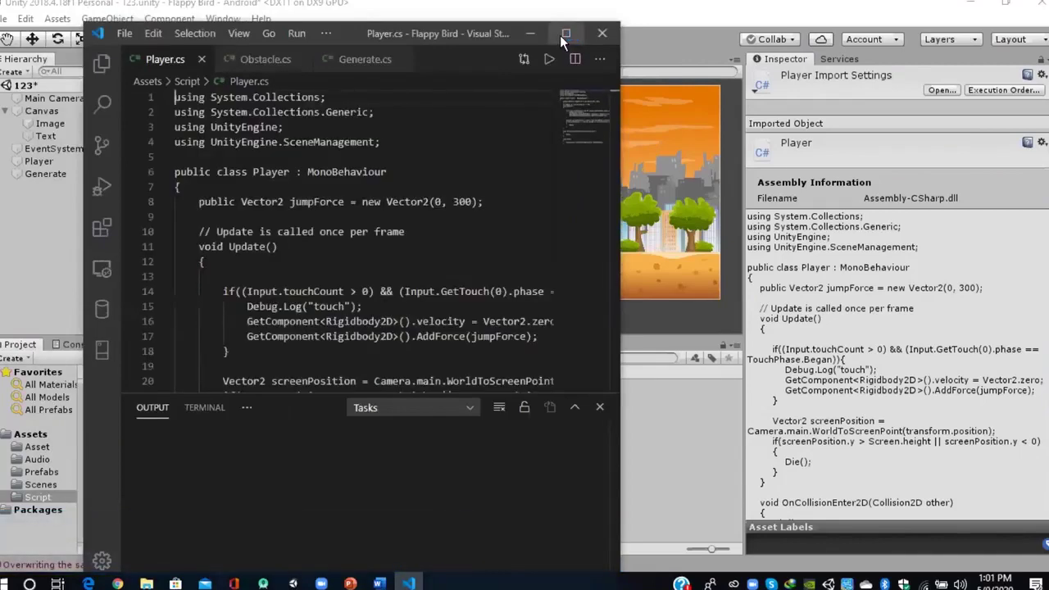
{"action": "left_click", "coordinate": [562, 36]}
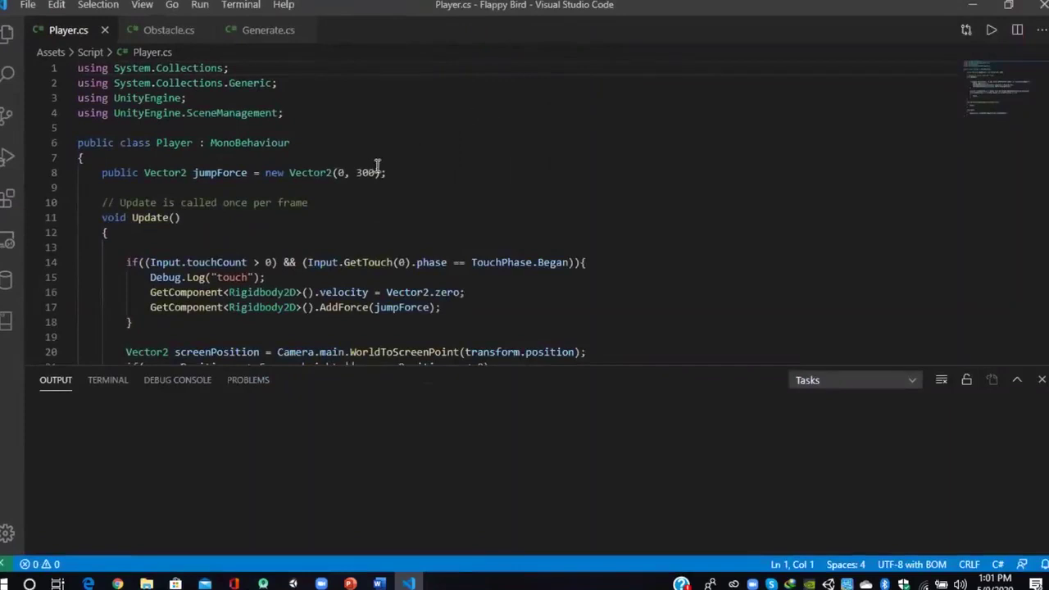
{"action": "scroll", "coordinate": [409, 187], "scroll_direction": "down", "scroll_amount": 5}
{"action": "scroll", "coordinate": [409, 187], "scroll_direction": "down", "scroll_amount": 6}
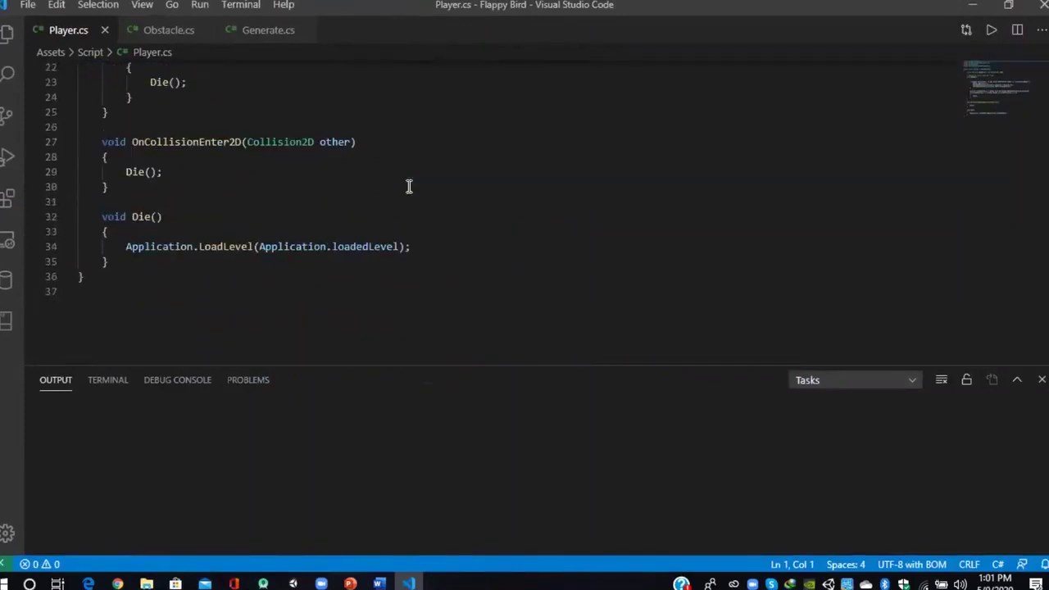
{"action": "scroll", "coordinate": [255, 62], "scroll_direction": "up", "scroll_amount": 8}
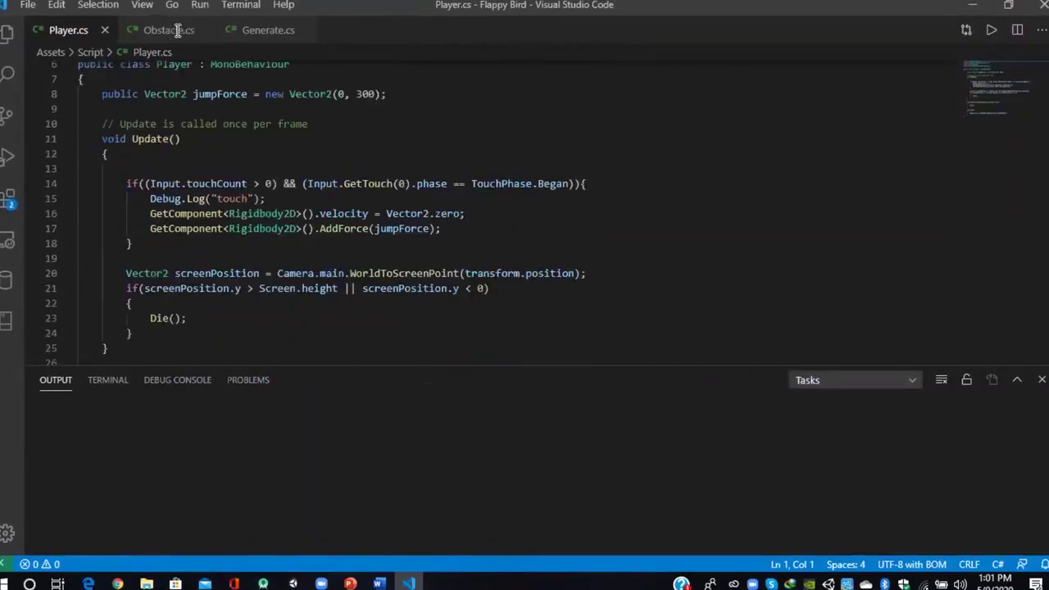
Review Obstacle.cs and Generate.cs, return to Player.cs, and minimize the editor.
{"action": "left_click", "coordinate": [177, 33]}
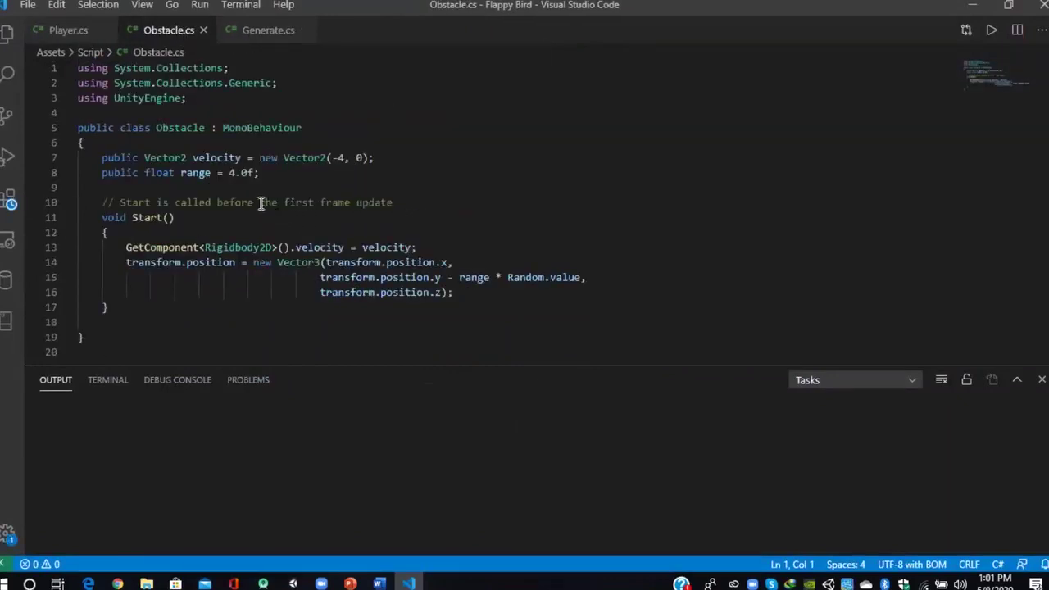
{"action": "left_click", "coordinate": [259, 31]}
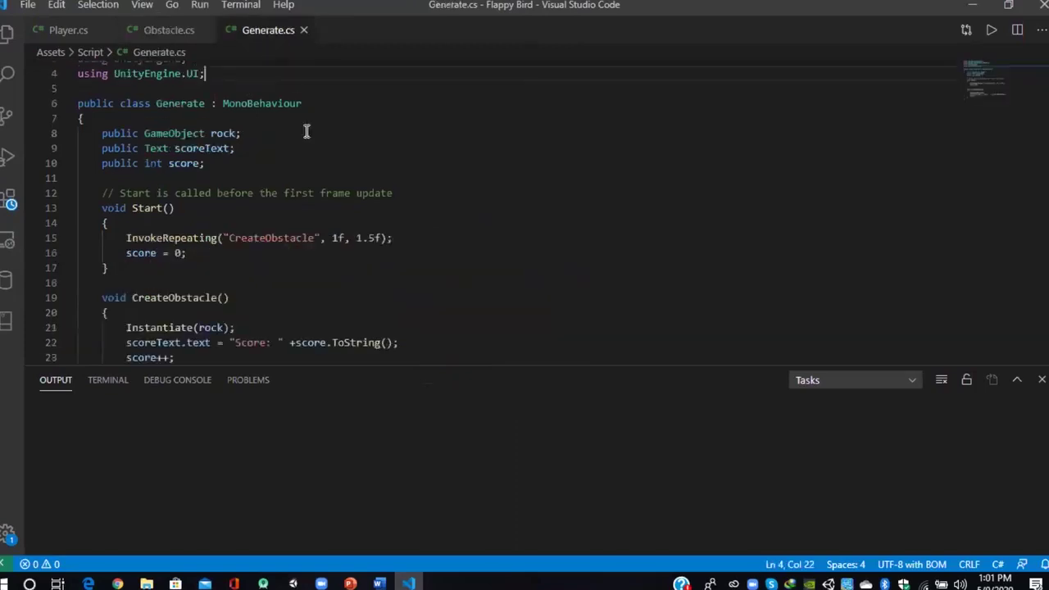
{"action": "scroll", "coordinate": [205, 163], "scroll_direction": "down", "scroll_amount": 2}
{"action": "scroll", "coordinate": [123, 123], "scroll_direction": "up", "scroll_amount": 1}
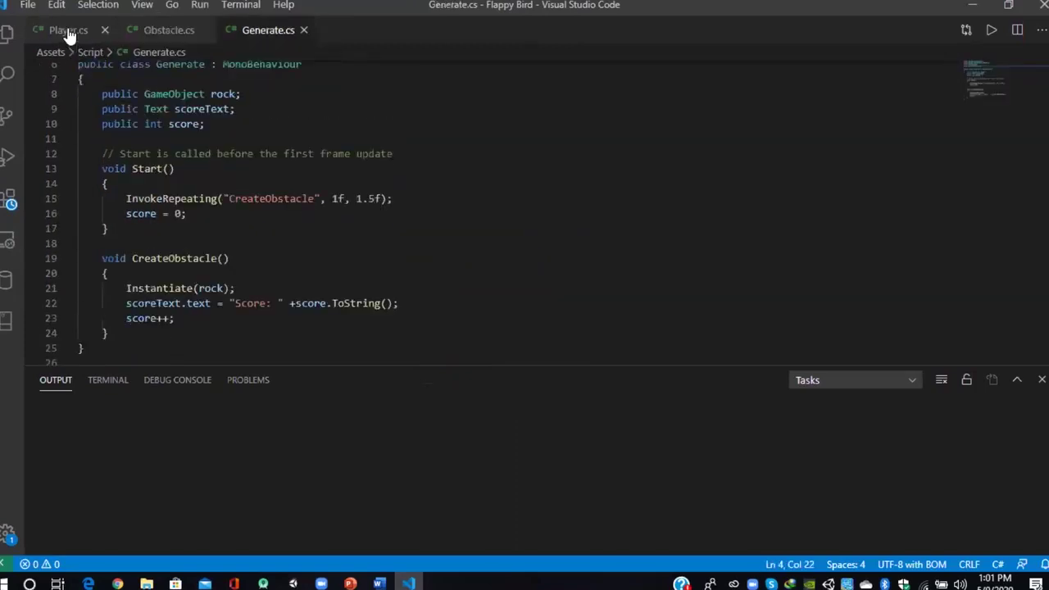
{"action": "left_click", "coordinate": [66, 31]}
{"action": "scroll", "coordinate": [431, 205], "scroll_direction": "down", "scroll_amount": 5}
{"action": "scroll", "coordinate": [431, 205], "scroll_direction": "up", "scroll_amount": 7}
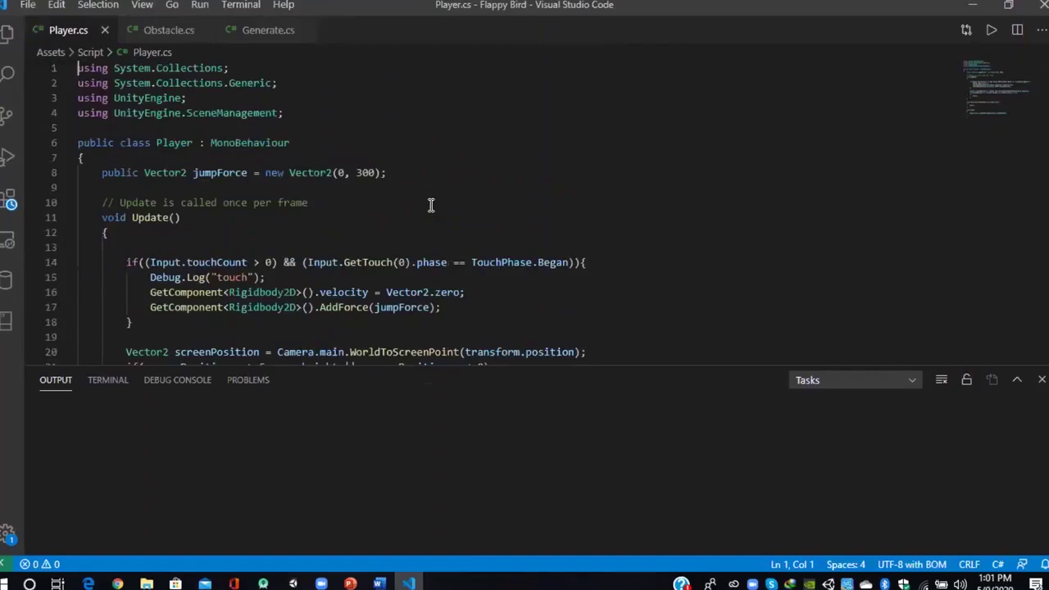
{"action": "left_click", "coordinate": [963, 14]}
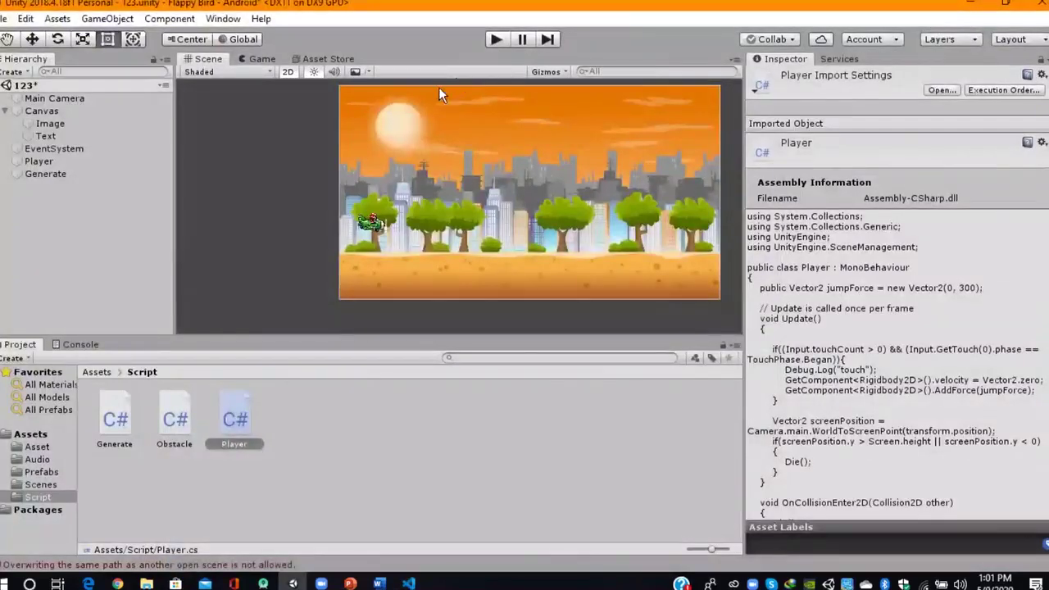
Add an Audio Source component to the Main Camera.
{"action": "left_click", "coordinate": [49, 99]}
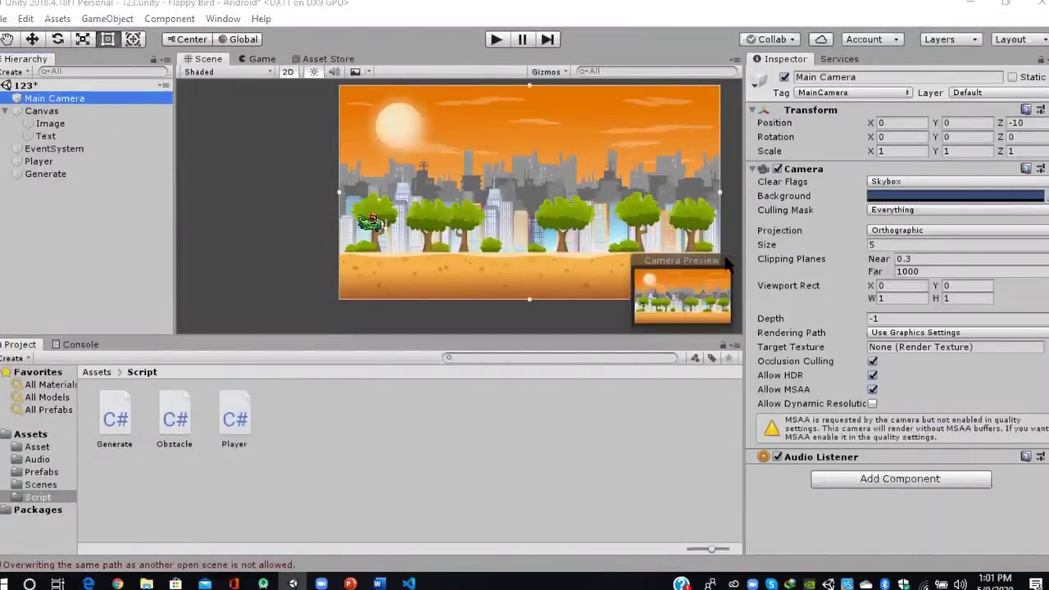
{"action": "left_click", "coordinate": [934, 480]}
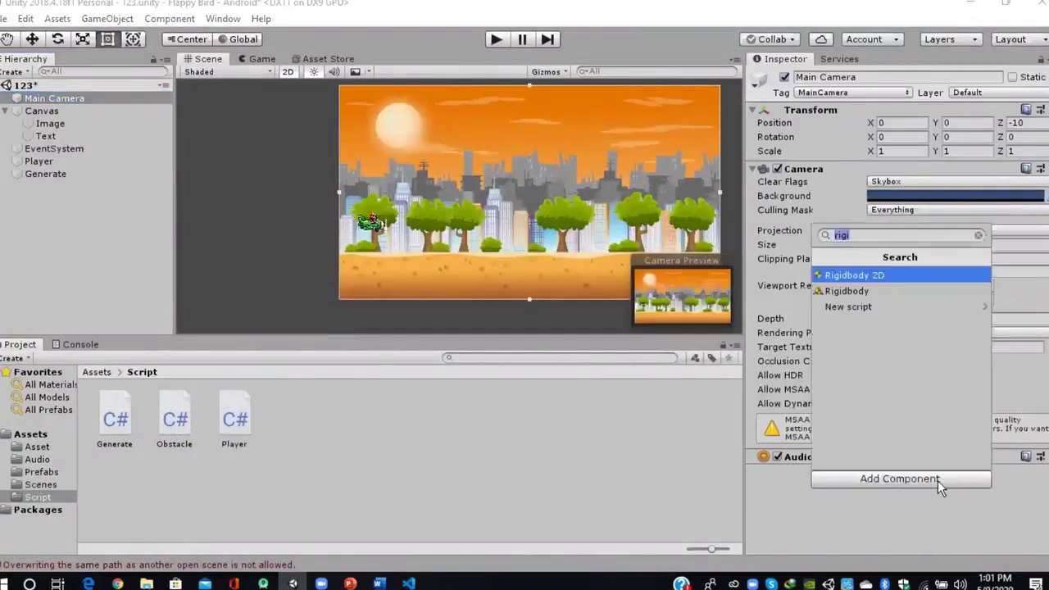
{"action": "type", "text": "audio"}
{"action": "key", "text": "Down"}
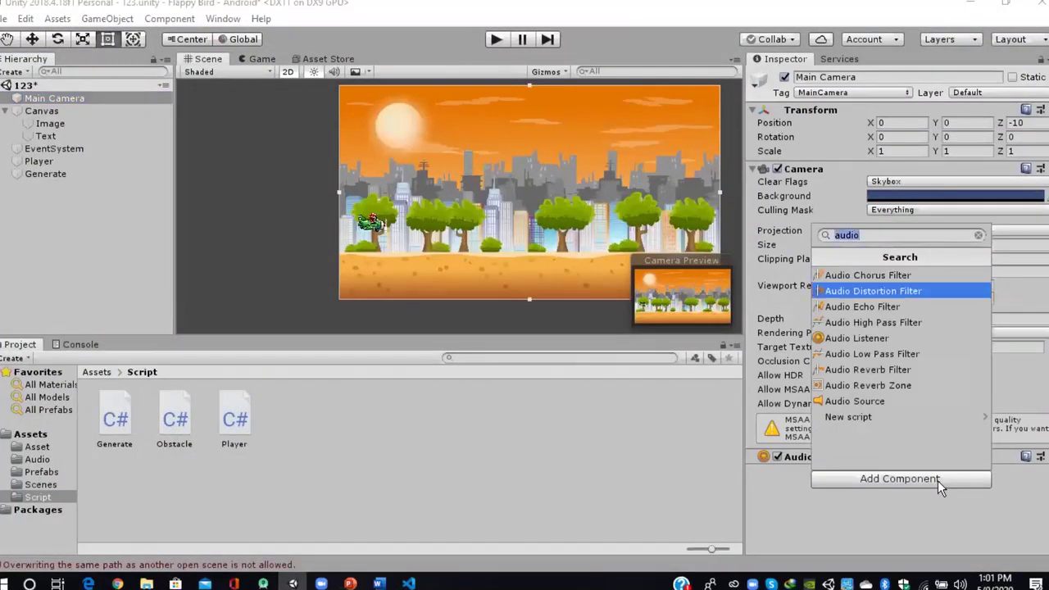
{"action": "key", "text": "Down"}
{"action": "key", "text": "Down"}
{"action": "key", "text": "Down"}
{"action": "key", "text": "Down"}
{"action": "key", "text": "Down"}
{"action": "key", "text": "Down"}
{"action": "key", "text": "Down"}
{"action": "key", "text": "Escape"}
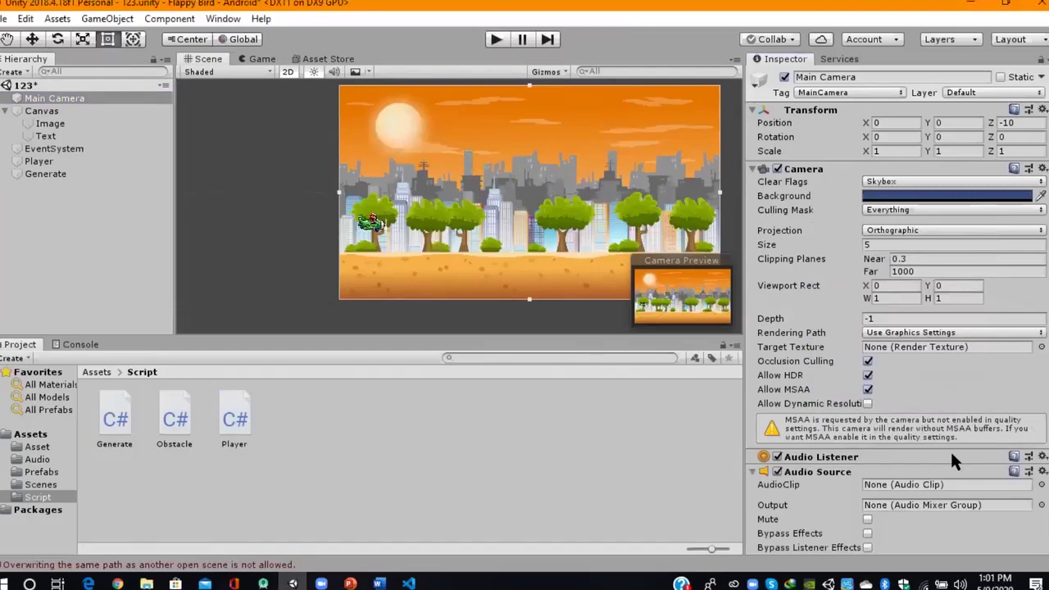
Enable Loop and assign the BGM clip from Assets/Audio as the AudioClip.
{"action": "scroll", "coordinate": [952, 455], "scroll_direction": "down", "scroll_amount": 4}
{"action": "scroll", "coordinate": [952, 455], "scroll_direction": "down", "scroll_amount": 1}
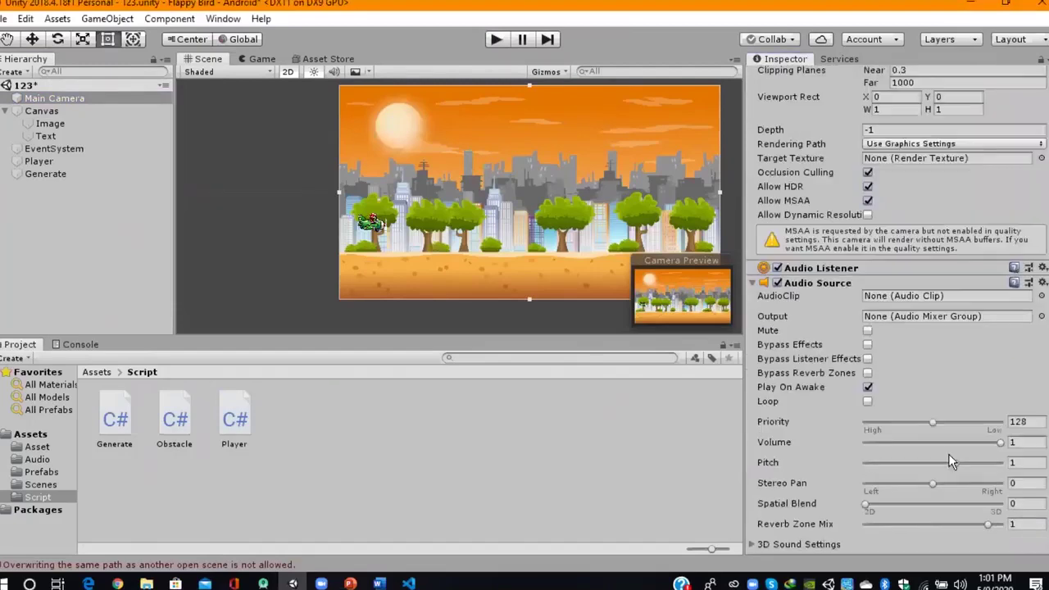
{"action": "left_click", "coordinate": [867, 401]}
{"action": "left_click", "coordinate": [47, 456]}
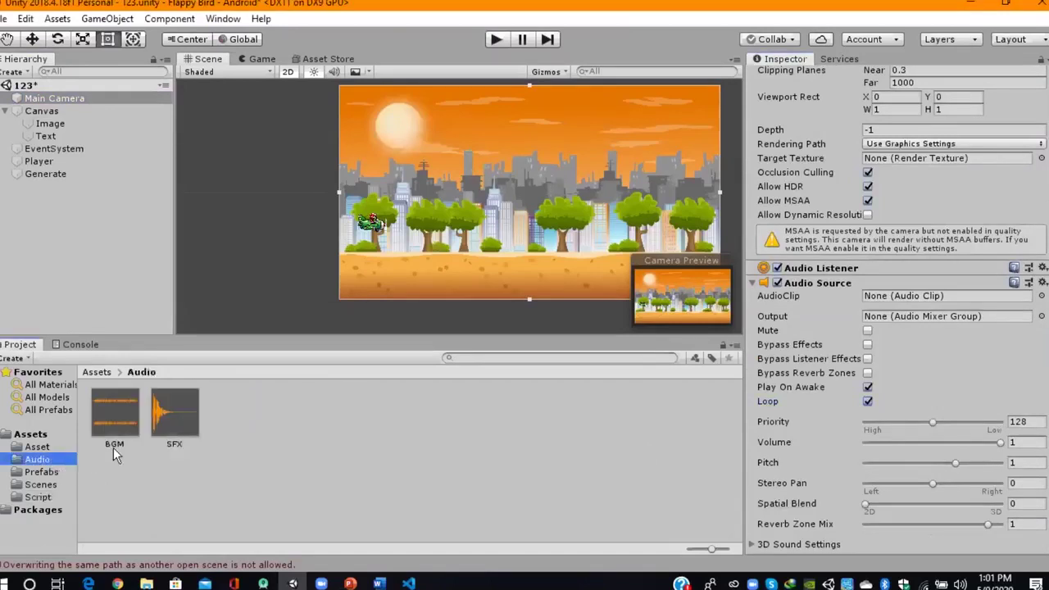
{"action": "left_click", "coordinate": [113, 420]}
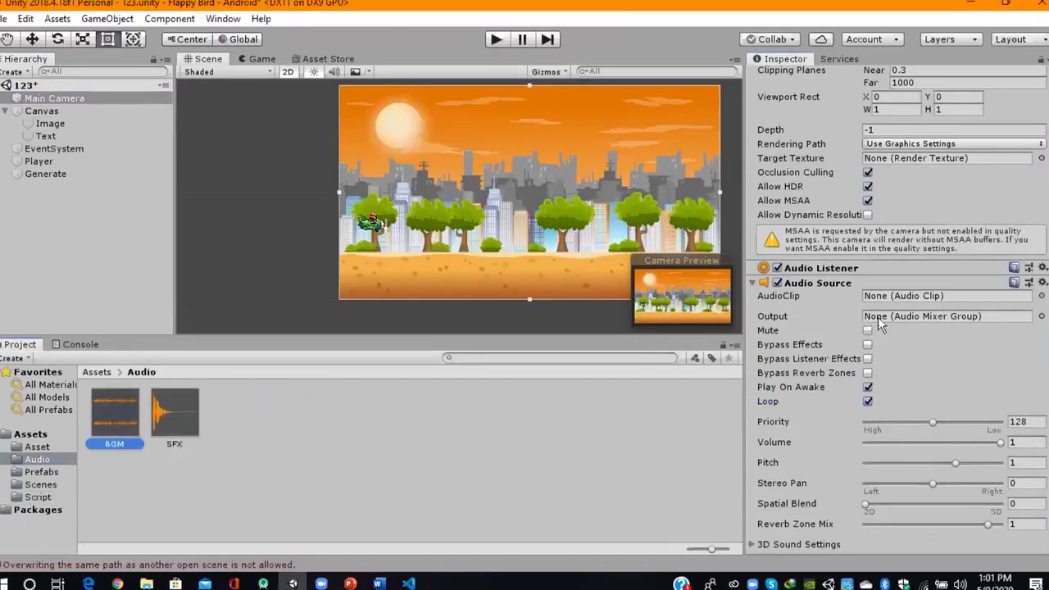
{"action": "left_click_drag", "start_coordinate": [907, 308], "coordinate": [917, 297]}
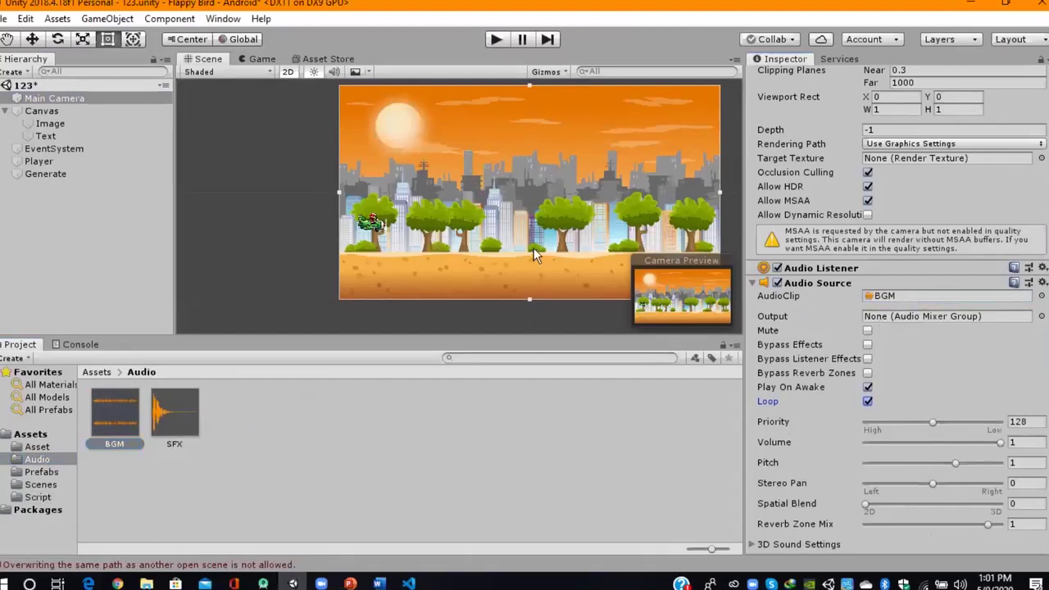
{"action": "key", "text": "ctrl+p"}
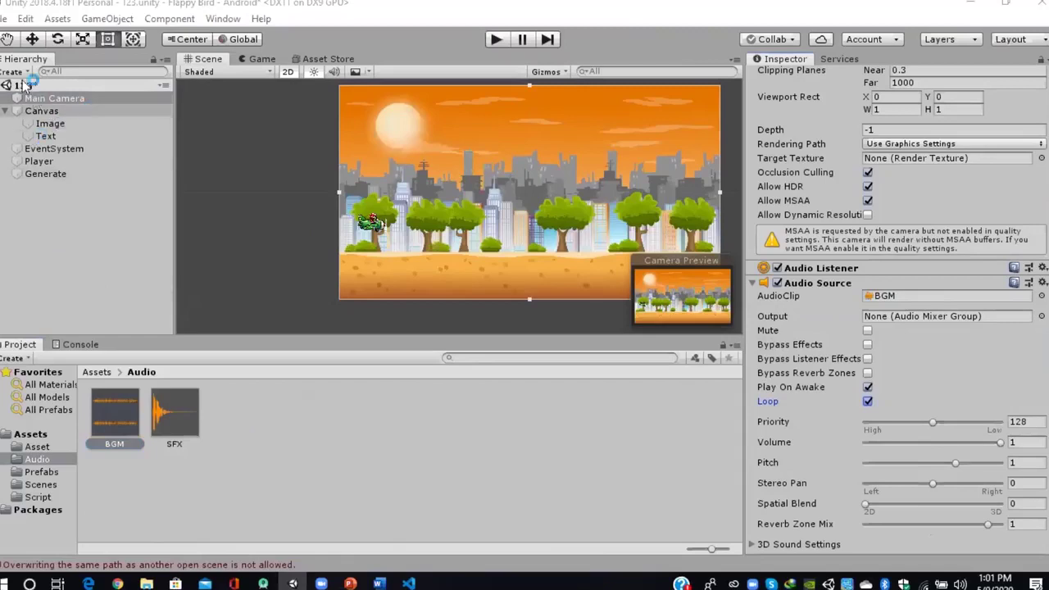
Open Build Settings with Android as the platform and tick Development Build.
{"action": "left_click", "coordinate": [7, 18]}
{"action": "left_click", "coordinate": [103, 178]}
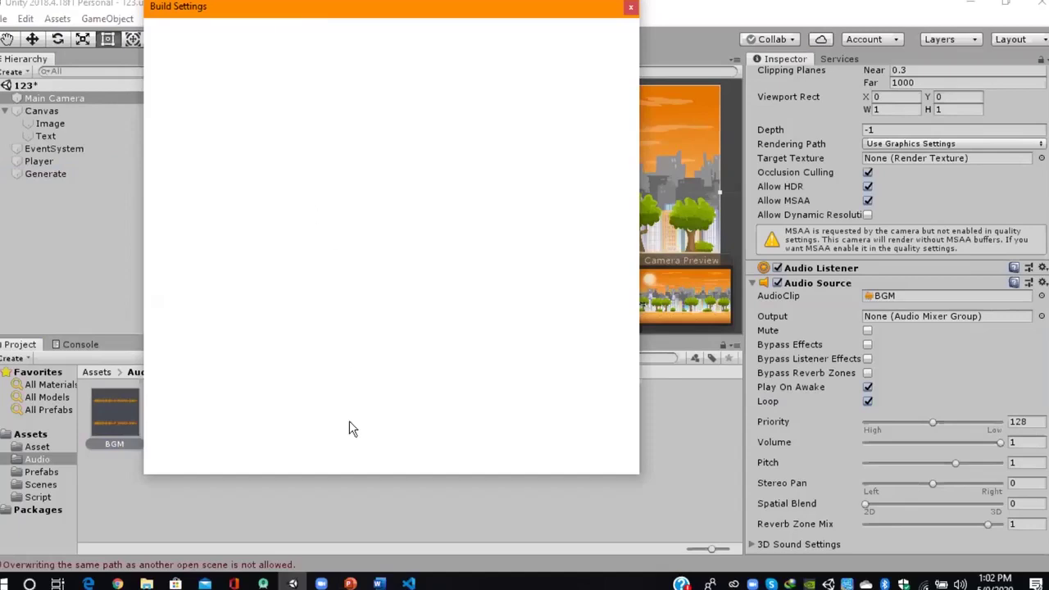
{"action": "mouse_move", "coordinate": [321, 580]}
{"action": "mouse_move", "coordinate": [272, 584]}
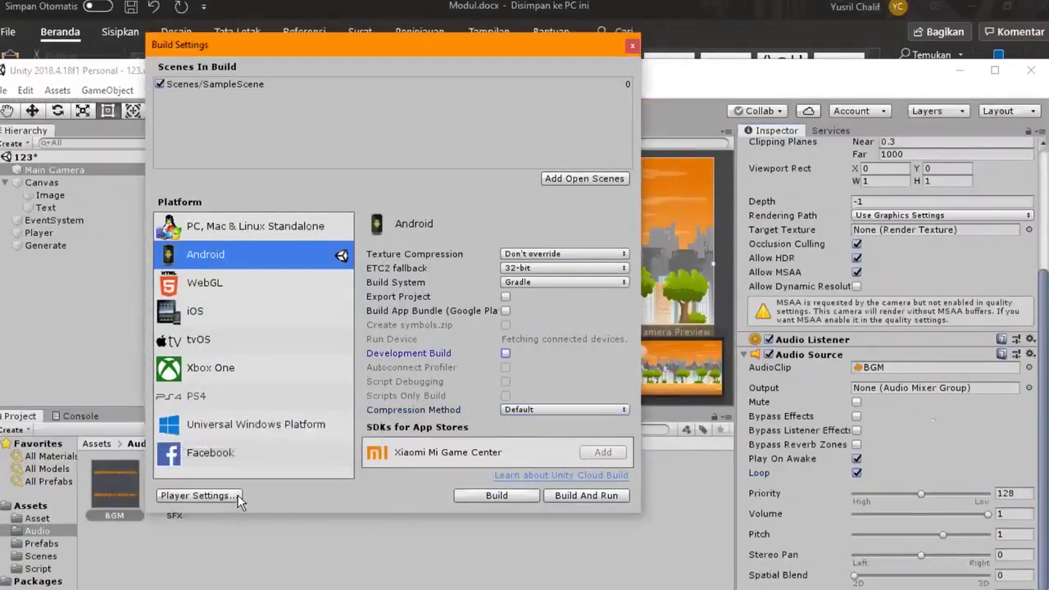
{"action": "left_click", "coordinate": [504, 354]}
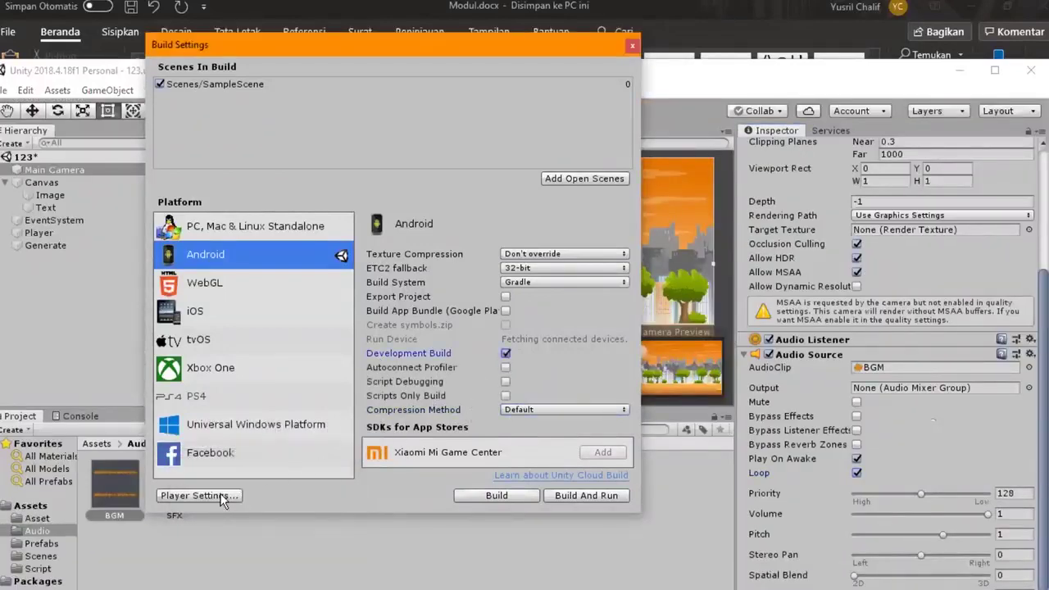
Bring up the Player Settings in the Inspector and close the Build Settings window.
{"action": "left_click", "coordinate": [222, 499]}
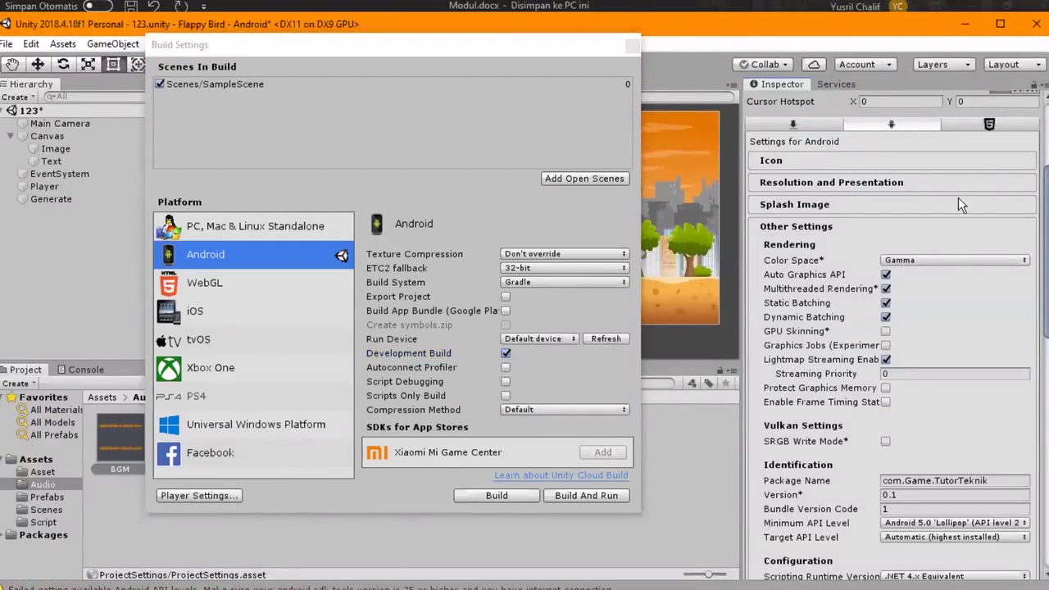
{"action": "scroll", "coordinate": [958, 198], "scroll_direction": "up", "scroll_amount": 5}
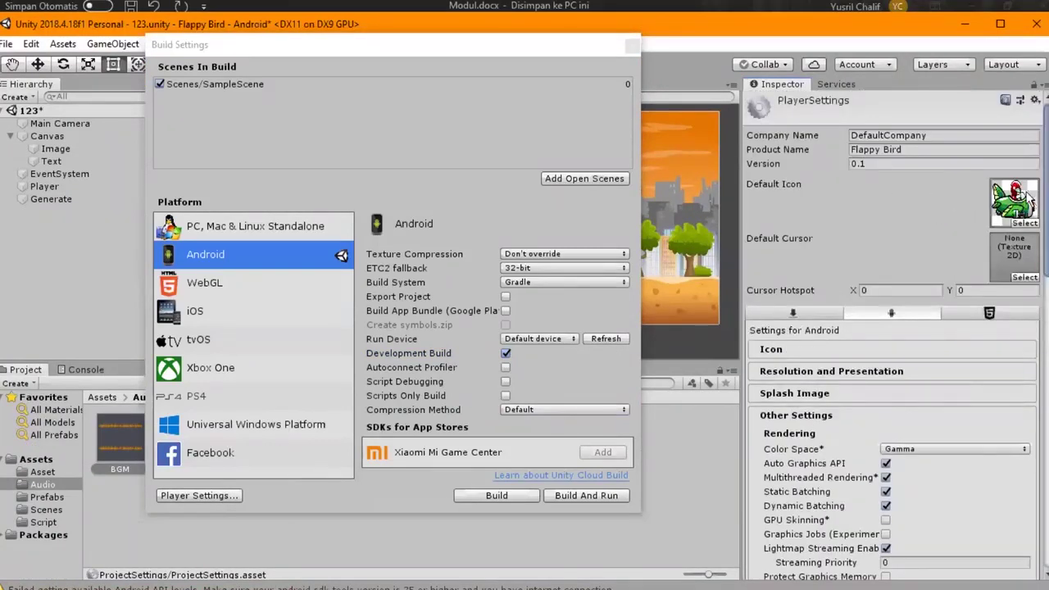
{"action": "left_click", "coordinate": [633, 45]}
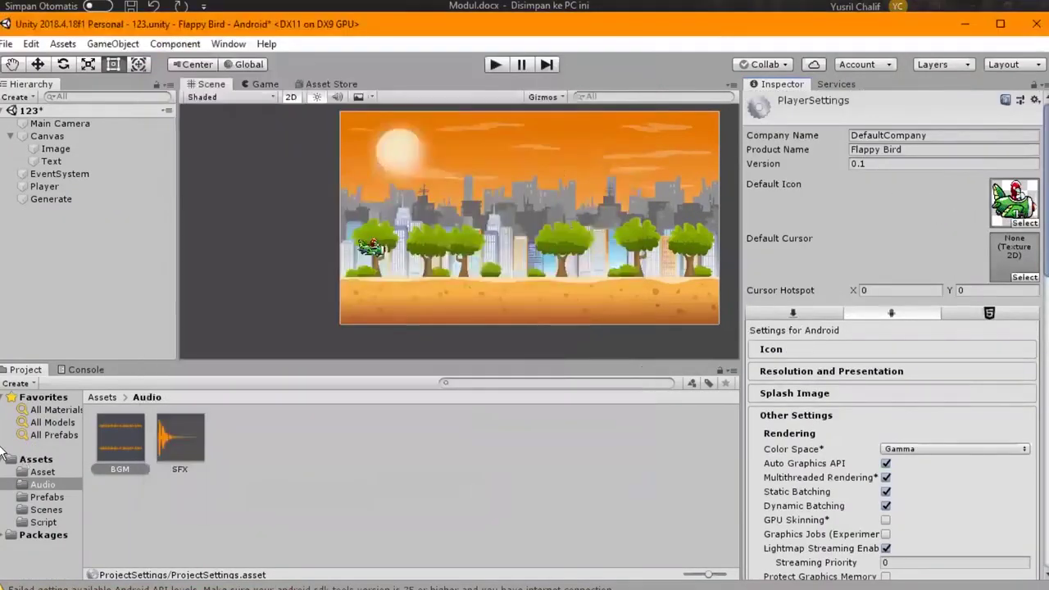
{"action": "left_click", "coordinate": [36, 472]}
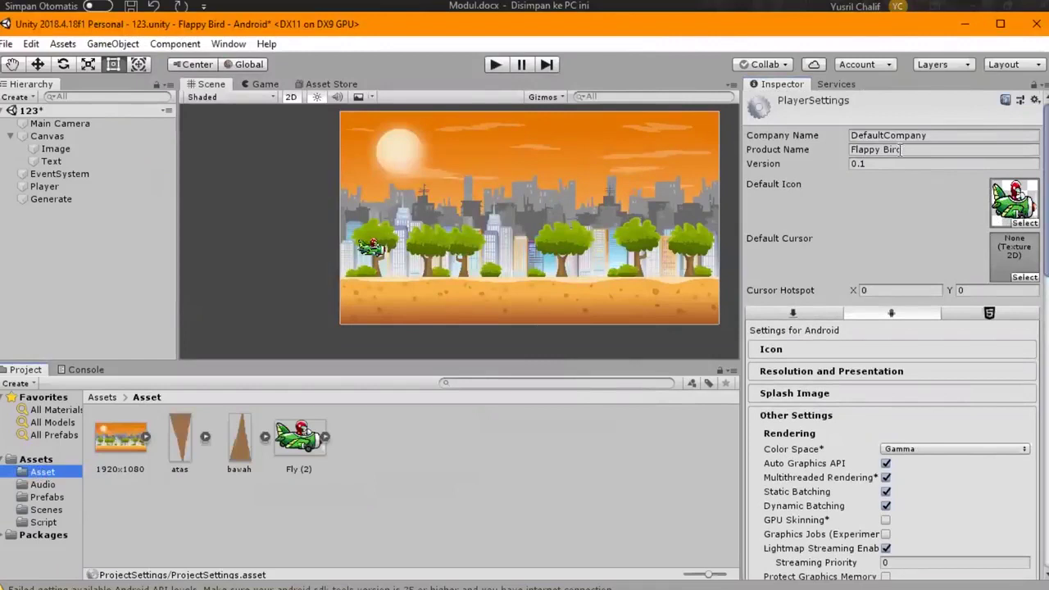
Change the Flappy Bird version from 0.1 to 1.0.
{"action": "left_click", "coordinate": [877, 164]}
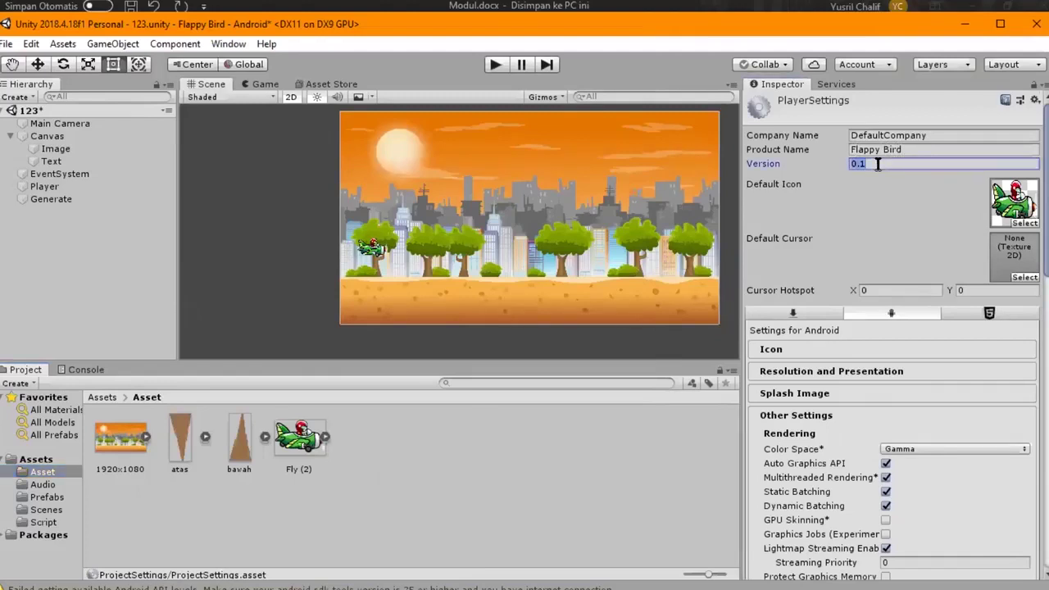
{"action": "type", "text": "1.0"}
{"action": "scroll", "coordinate": [885, 328], "scroll_direction": "down", "scroll_amount": 1}
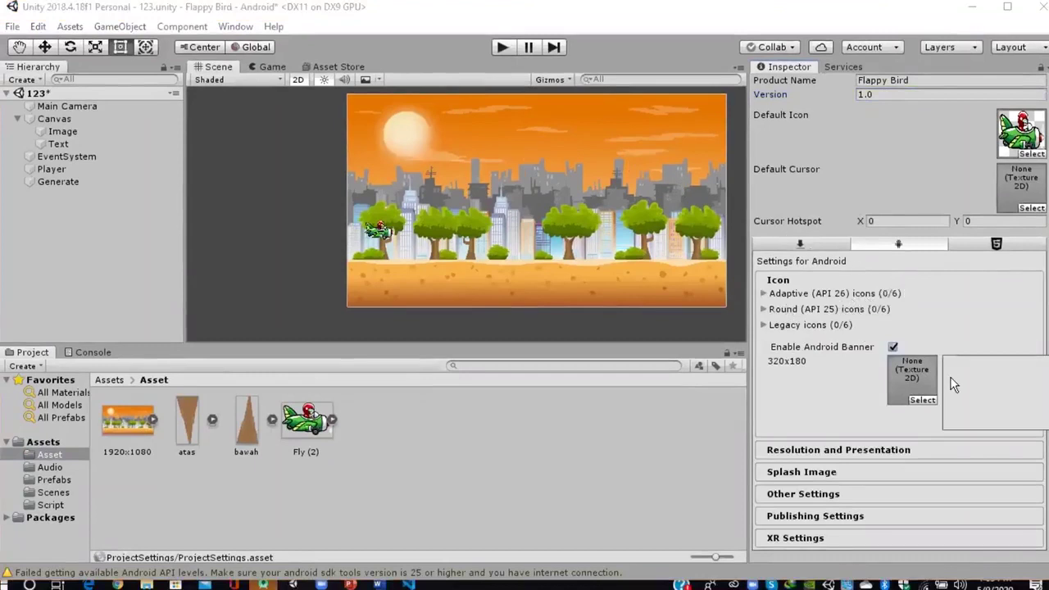
Expand the Round (API 25) and Adaptive (API 26) icon slots.
{"action": "left_click", "coordinate": [764, 310]}
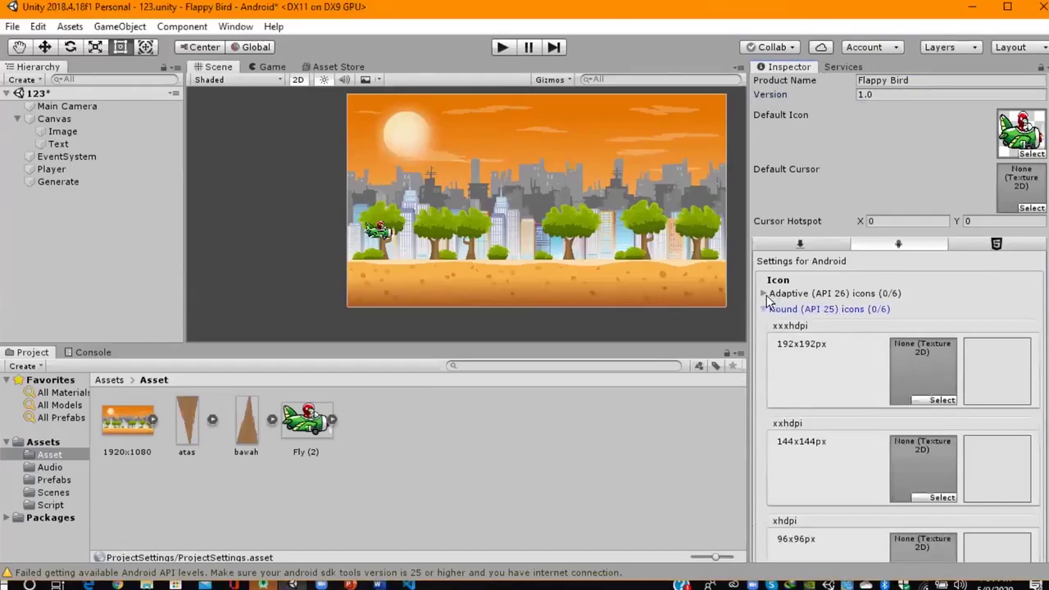
{"action": "left_click", "coordinate": [766, 297]}
{"action": "left_click", "coordinate": [766, 295]}
Expand the Android Resolution and Presentation section further down the Player Settings.
{"action": "scroll", "coordinate": [879, 329], "scroll_direction": "down", "scroll_amount": 5}
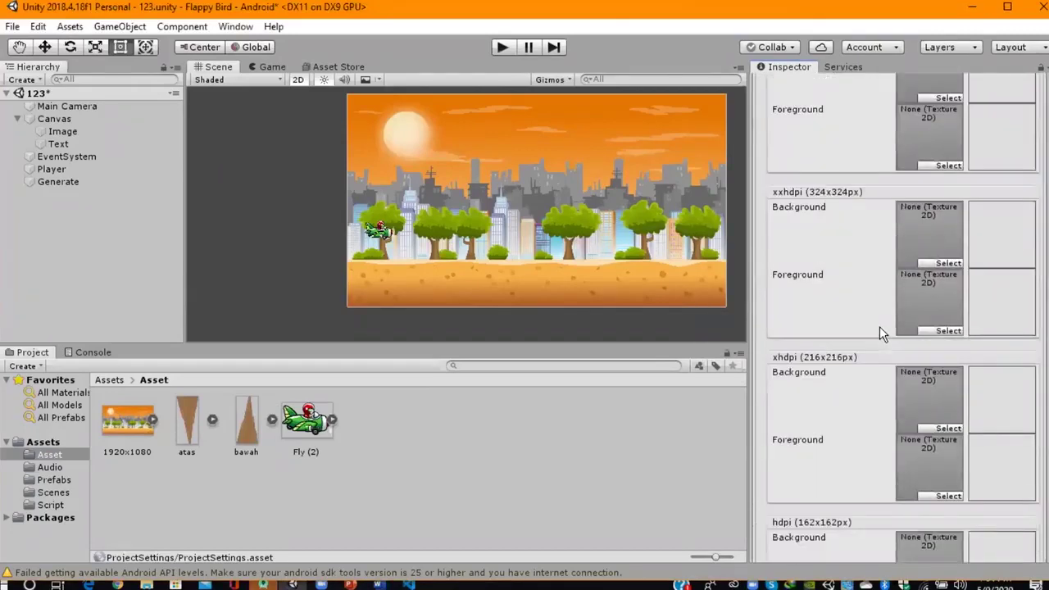
{"action": "scroll", "coordinate": [880, 326], "scroll_direction": "down", "scroll_amount": 2}
{"action": "scroll", "coordinate": [883, 312], "scroll_direction": "down", "scroll_amount": 5}
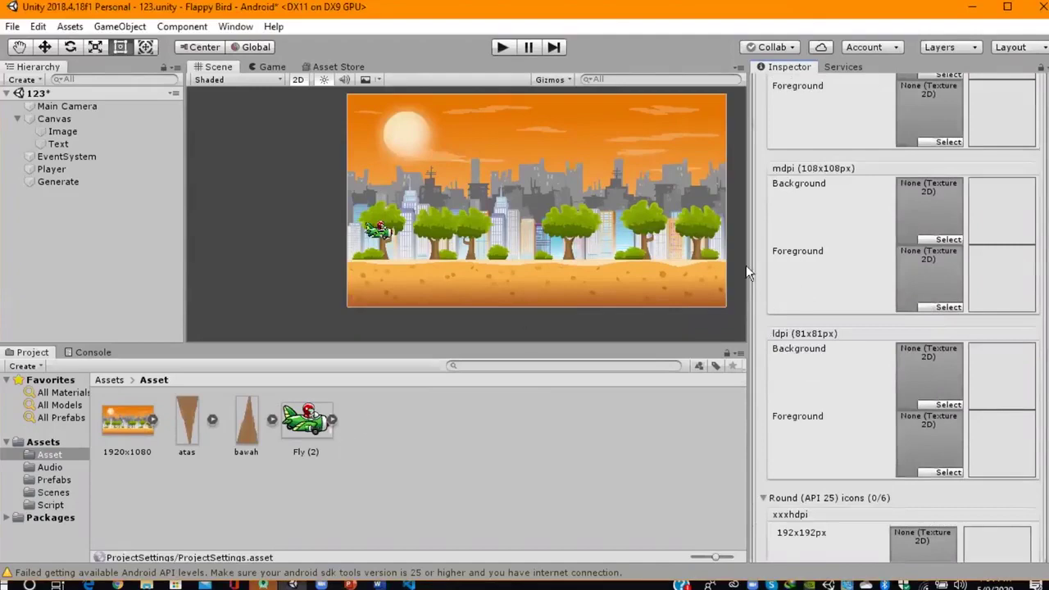
{"action": "scroll", "coordinate": [938, 222], "scroll_direction": "down", "scroll_amount": 6}
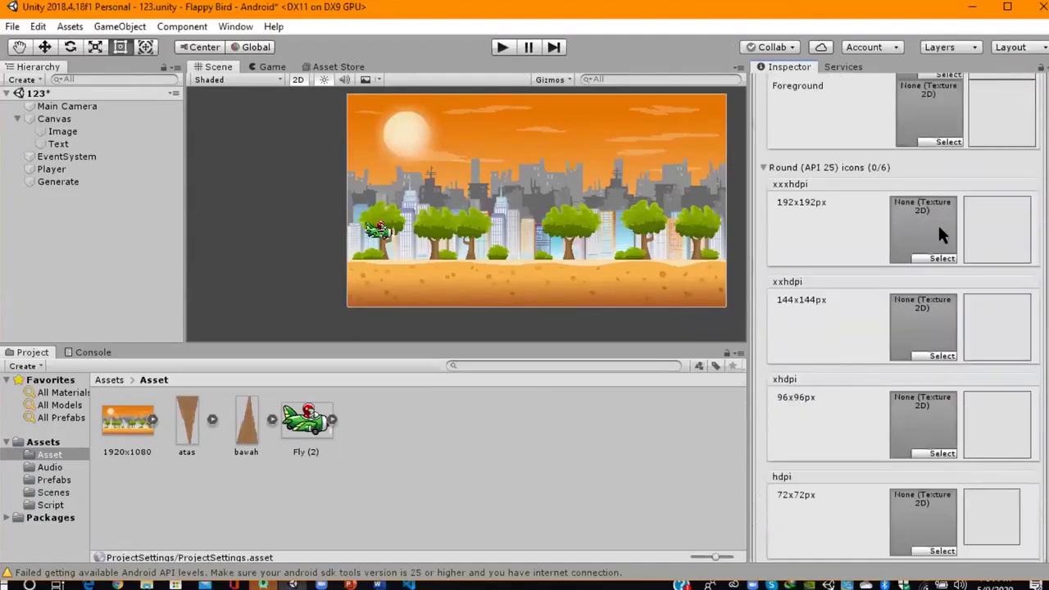
{"action": "scroll", "coordinate": [938, 223], "scroll_direction": "down", "scroll_amount": 5}
{"action": "scroll", "coordinate": [938, 223], "scroll_direction": "down", "scroll_amount": 3}
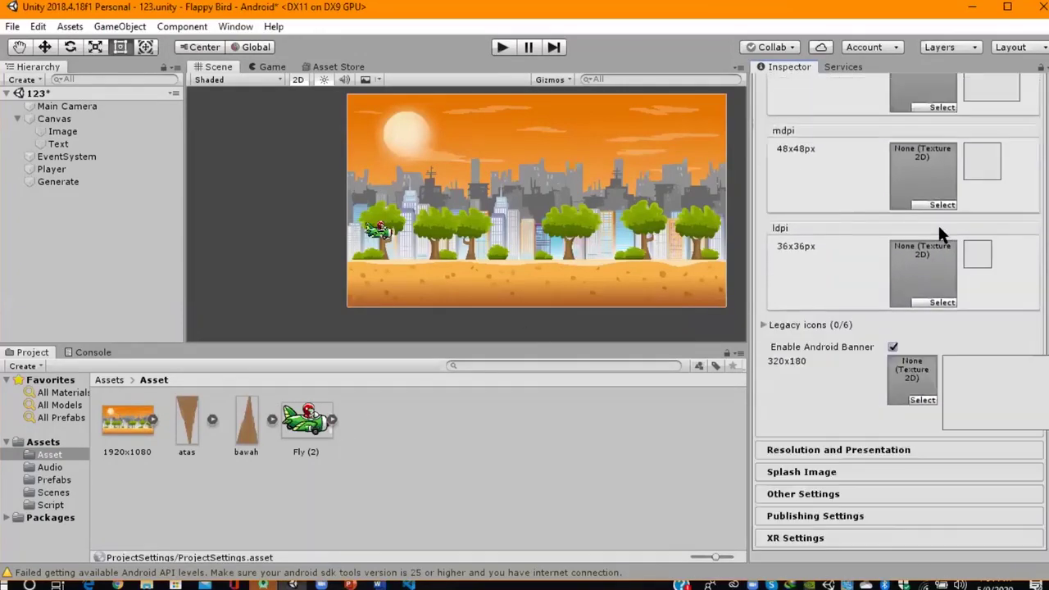
{"action": "left_click", "coordinate": [844, 450]}
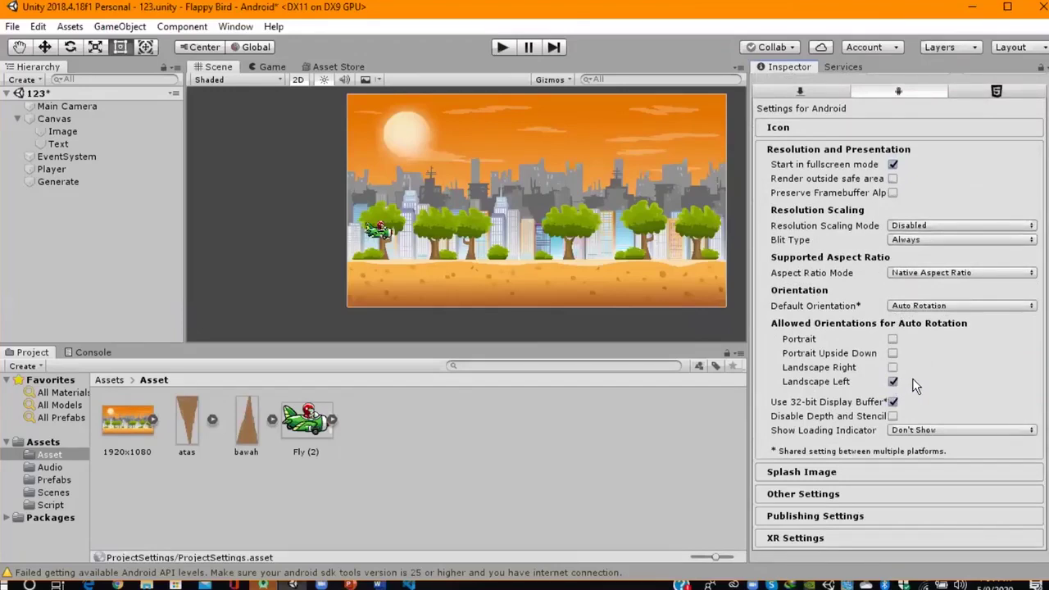
Expand Splash Image and preview the default Unity splash in the Game view.
{"action": "left_click", "coordinate": [825, 473]}
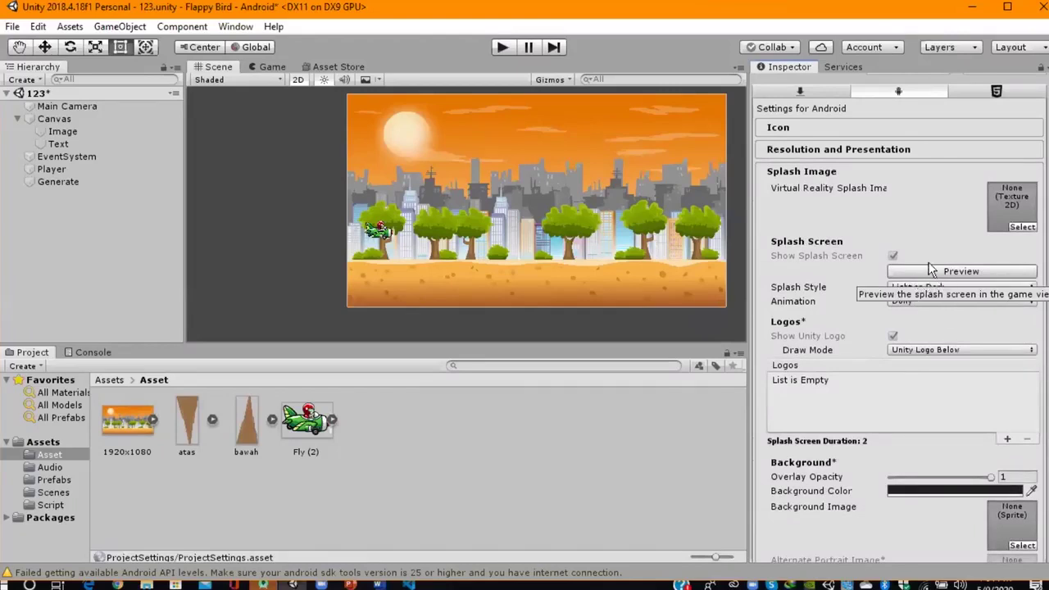
{"action": "scroll", "coordinate": [924, 290], "scroll_direction": "down", "scroll_amount": 3}
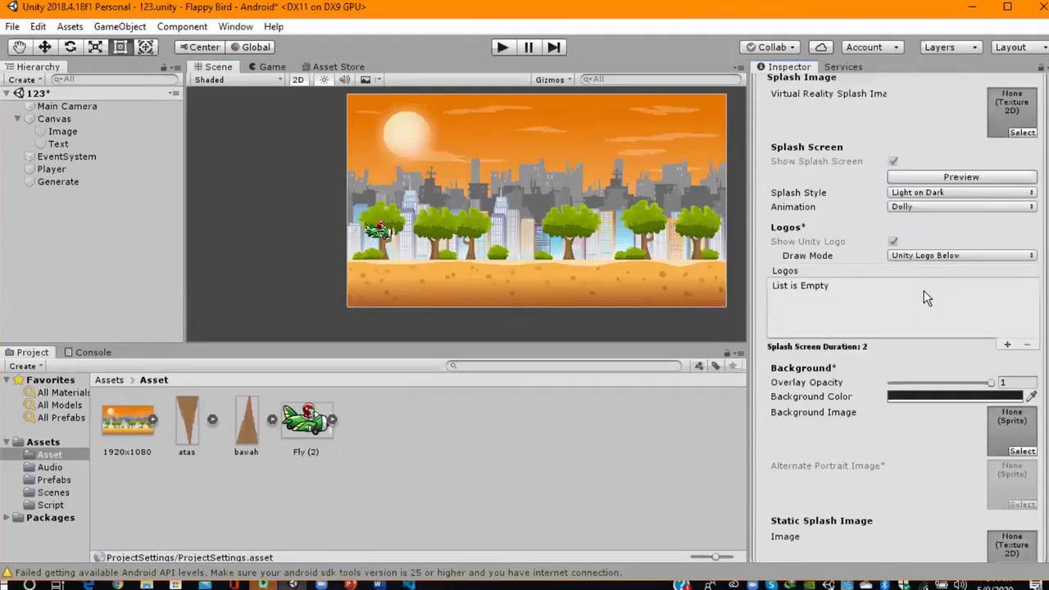
{"action": "left_click", "coordinate": [955, 178]}
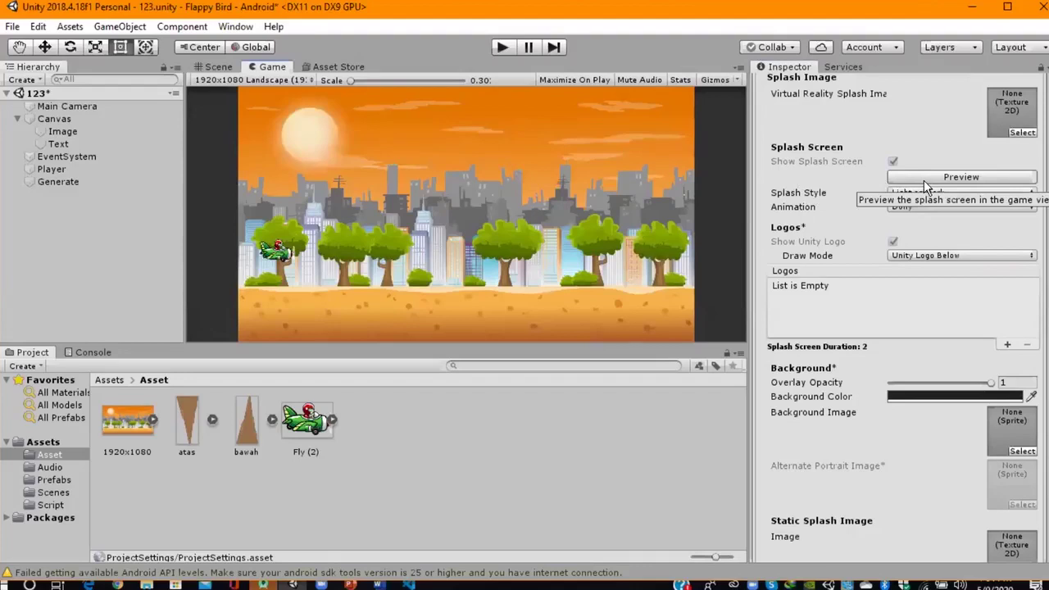
Add the Fly (2) plane sprite as a splash logo and preview it.
{"action": "left_click", "coordinate": [1002, 344]}
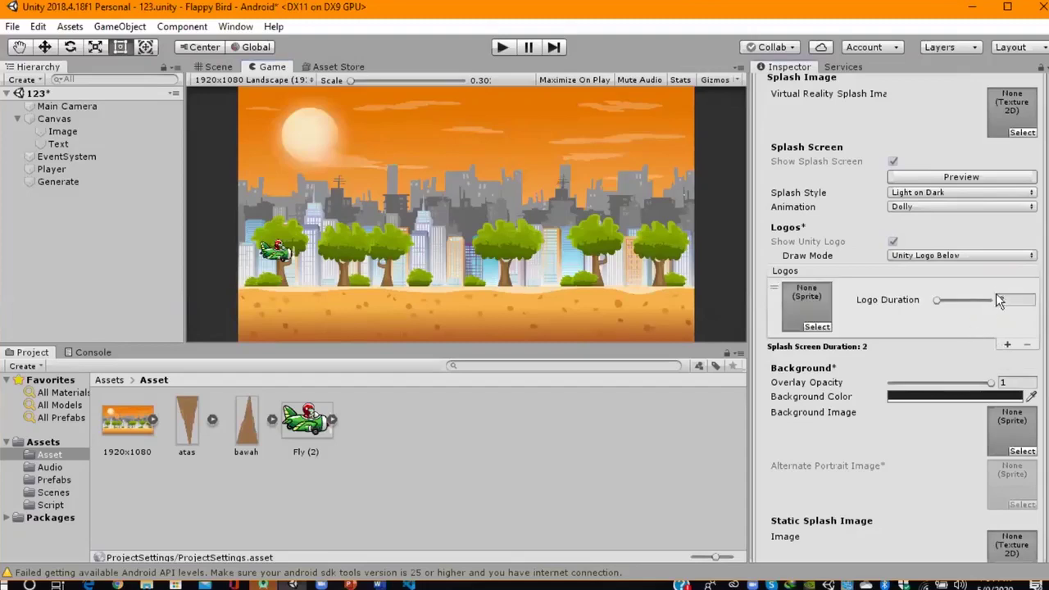
{"action": "left_click", "coordinate": [306, 425]}
{"action": "left_click_drag", "start_coordinate": [306, 425], "coordinate": [809, 312]}
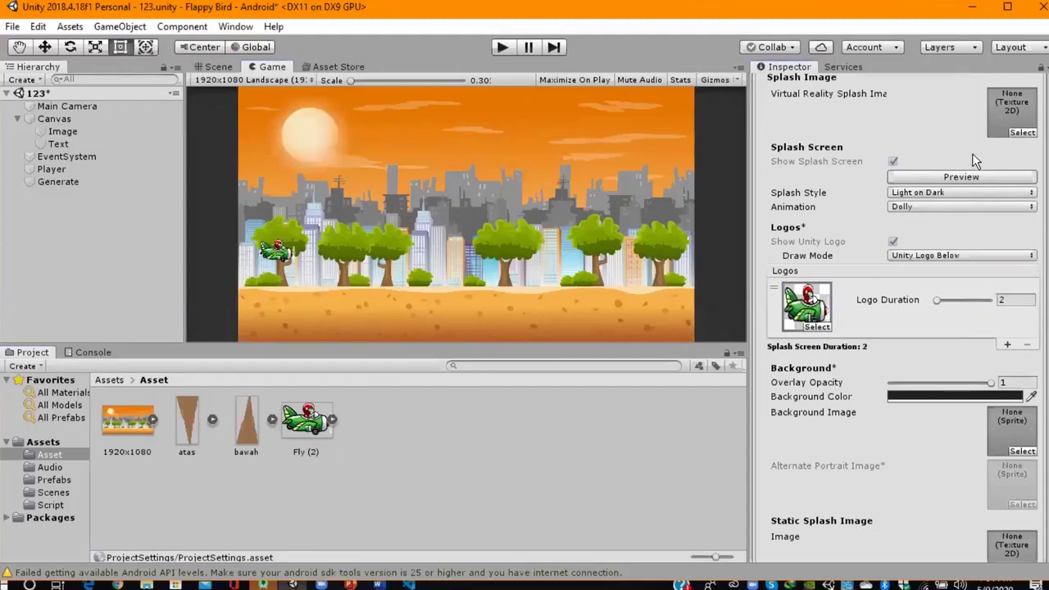
{"action": "left_click", "coordinate": [971, 178]}
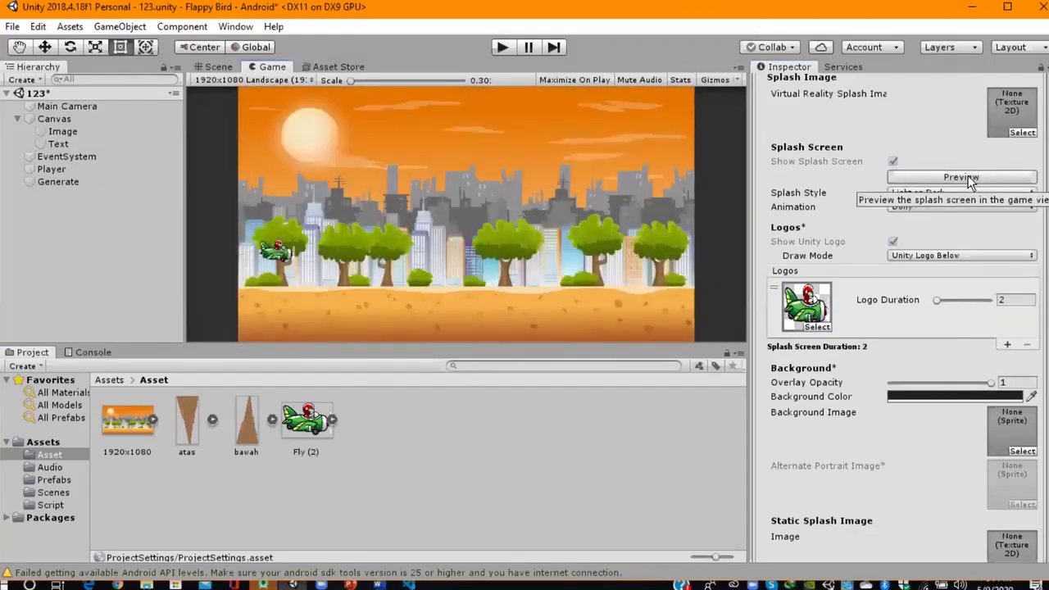
{"action": "scroll", "coordinate": [969, 180], "scroll_direction": "down", "scroll_amount": 1}
{"action": "scroll", "coordinate": [970, 181], "scroll_direction": "down", "scroll_amount": 1}
{"action": "scroll", "coordinate": [970, 181], "scroll_direction": "down", "scroll_amount": 1}
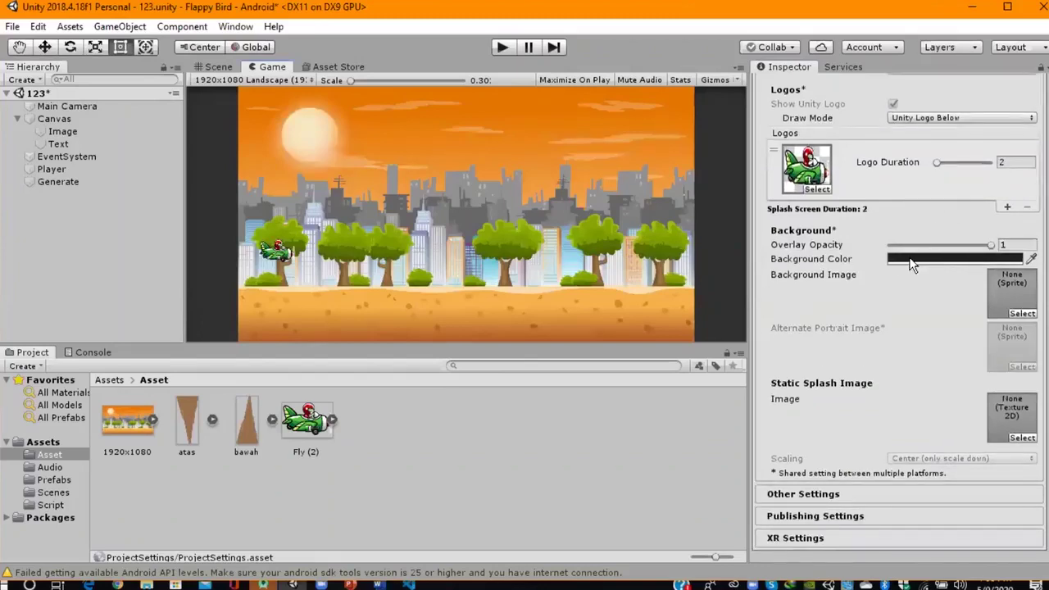
Expand Other Settings and review the Identification and Configuration options.
{"action": "left_click", "coordinate": [835, 495]}
{"action": "scroll", "coordinate": [852, 428], "scroll_direction": "down", "scroll_amount": 5}
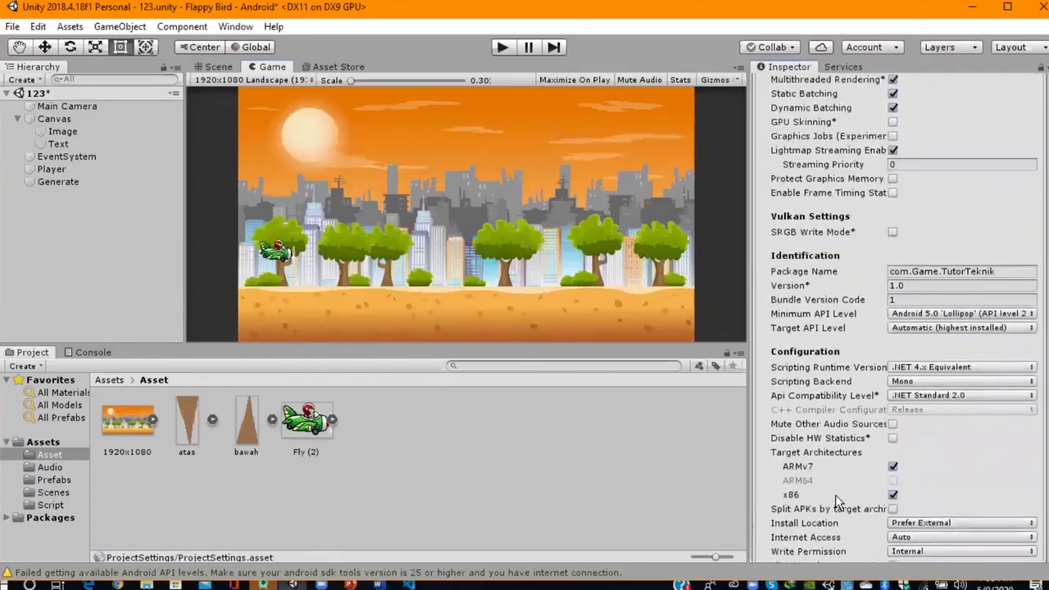
{"action": "scroll", "coordinate": [852, 428], "scroll_direction": "up", "scroll_amount": 3}
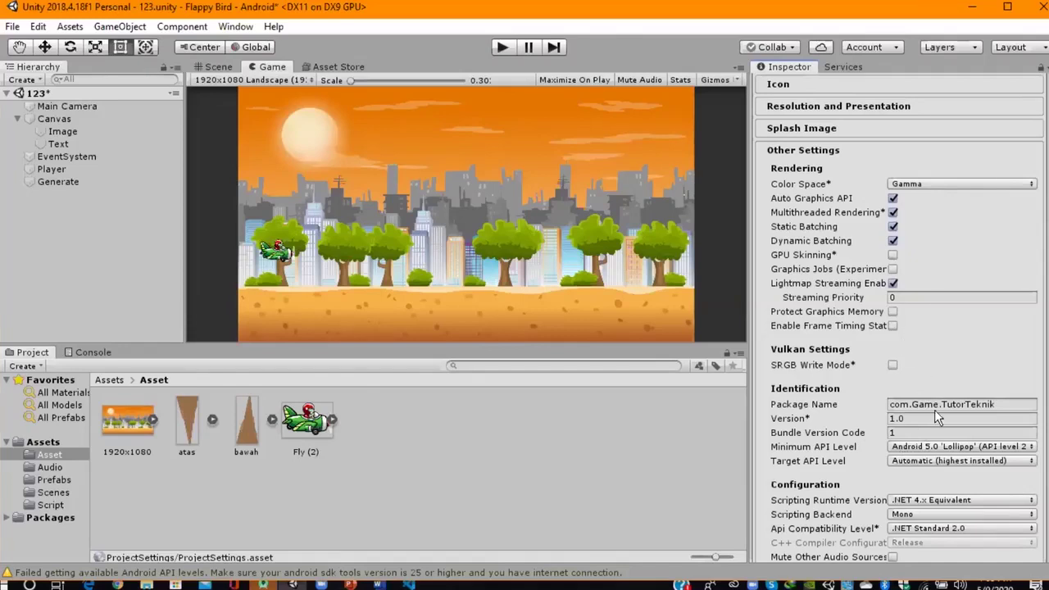
{"action": "scroll", "coordinate": [934, 410], "scroll_direction": "down", "scroll_amount": 3}
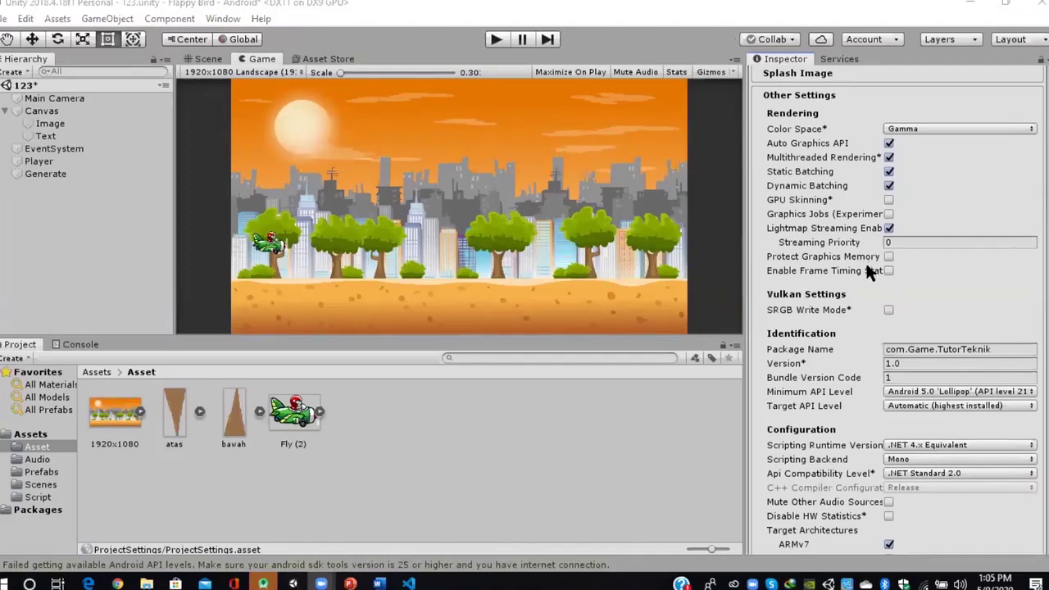
{"action": "scroll", "coordinate": [866, 264], "scroll_direction": "down", "scroll_amount": 2}
{"action": "scroll", "coordinate": [864, 261], "scroll_direction": "down", "scroll_amount": 1}
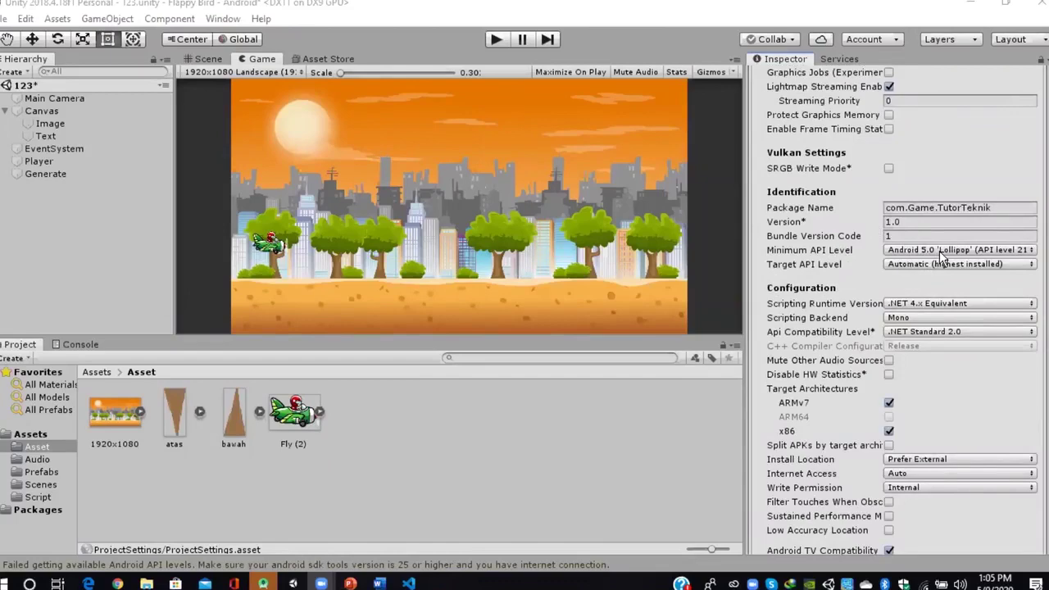
{"action": "scroll", "coordinate": [942, 258], "scroll_direction": "down", "scroll_amount": 1}
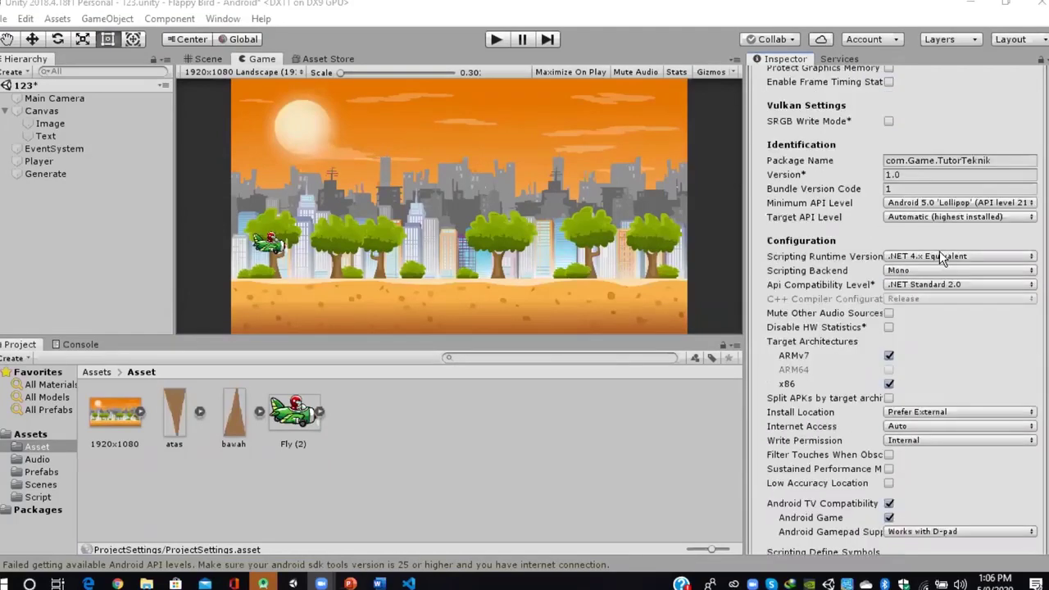
{"action": "scroll", "coordinate": [942, 257], "scroll_direction": "down", "scroll_amount": 1}
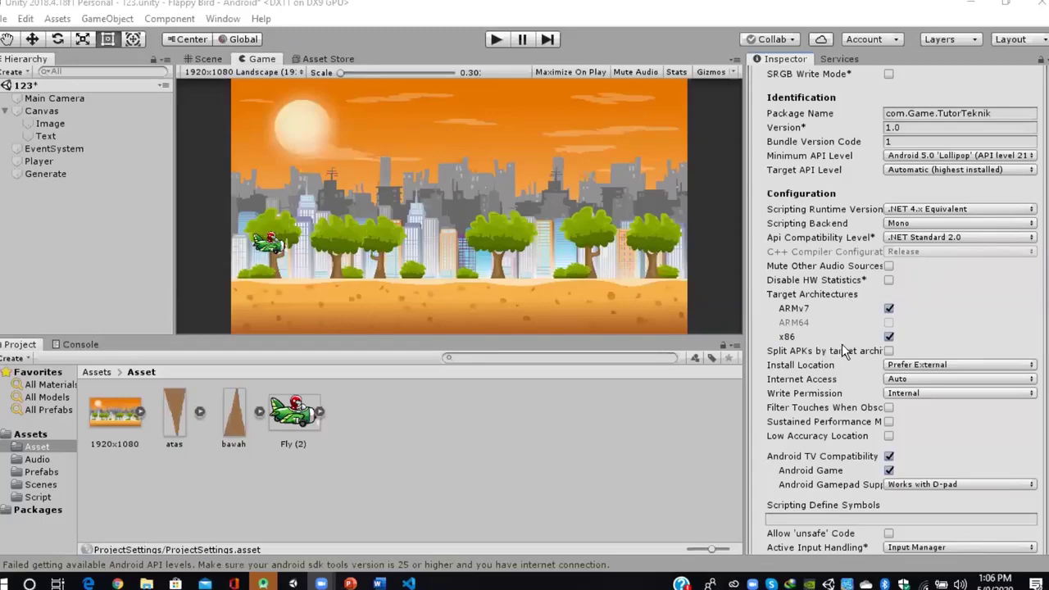
Expand Publishing Settings to show the keystore options.
{"action": "scroll", "coordinate": [859, 342], "scroll_direction": "down", "scroll_amount": 4}
{"action": "scroll", "coordinate": [858, 342], "scroll_direction": "down", "scroll_amount": 2}
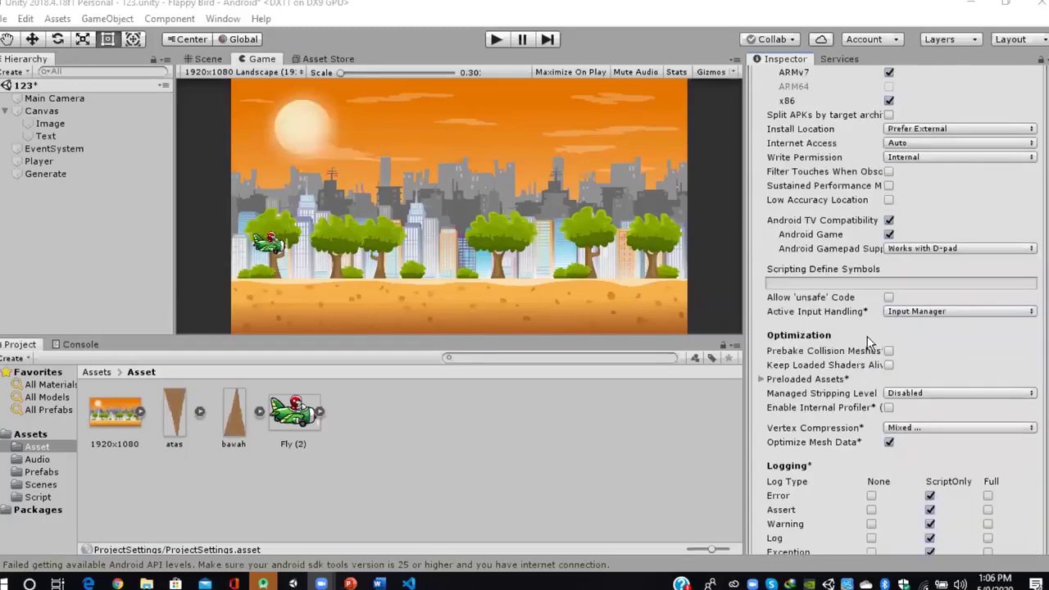
{"action": "scroll", "coordinate": [867, 336], "scroll_direction": "down", "scroll_amount": 3}
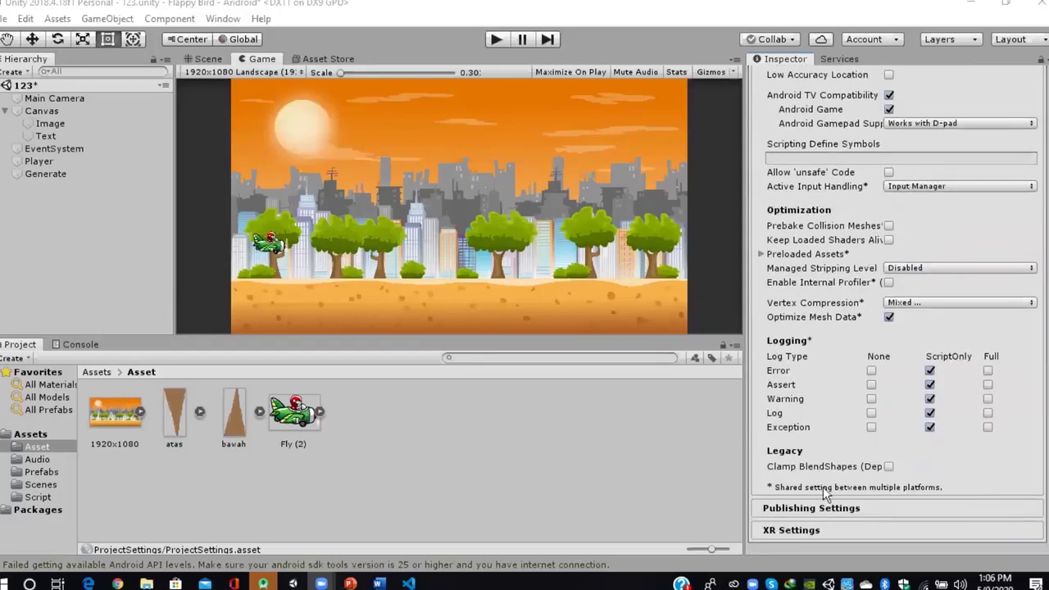
{"action": "left_click", "coordinate": [819, 509]}
{"action": "scroll", "coordinate": [823, 459], "scroll_direction": "down", "scroll_amount": 8}
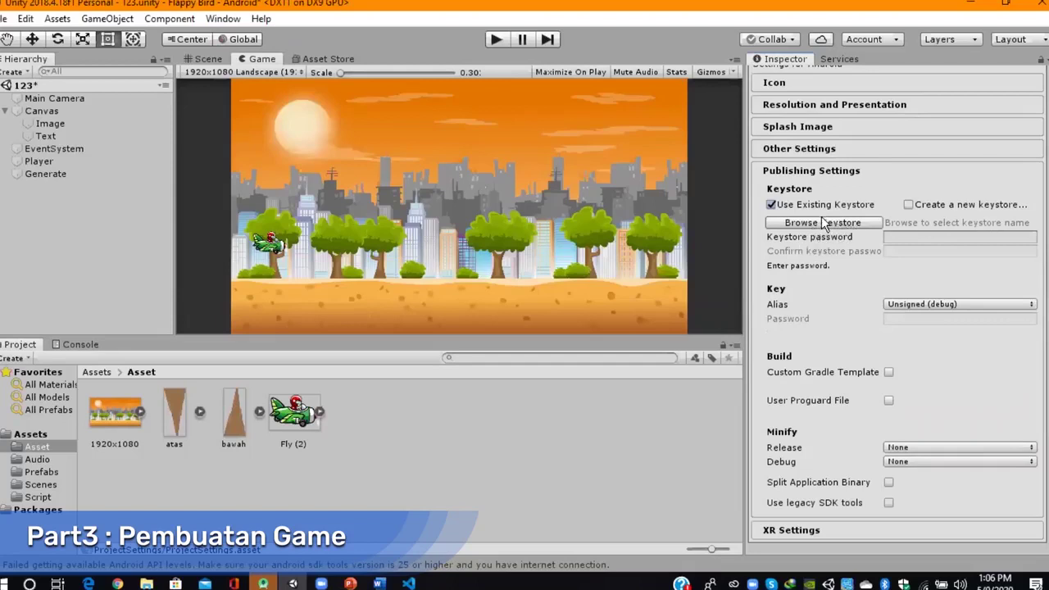
Reopen Build Settings from the File menu, still targeting Android.
{"action": "left_click", "coordinate": [3, 20]}
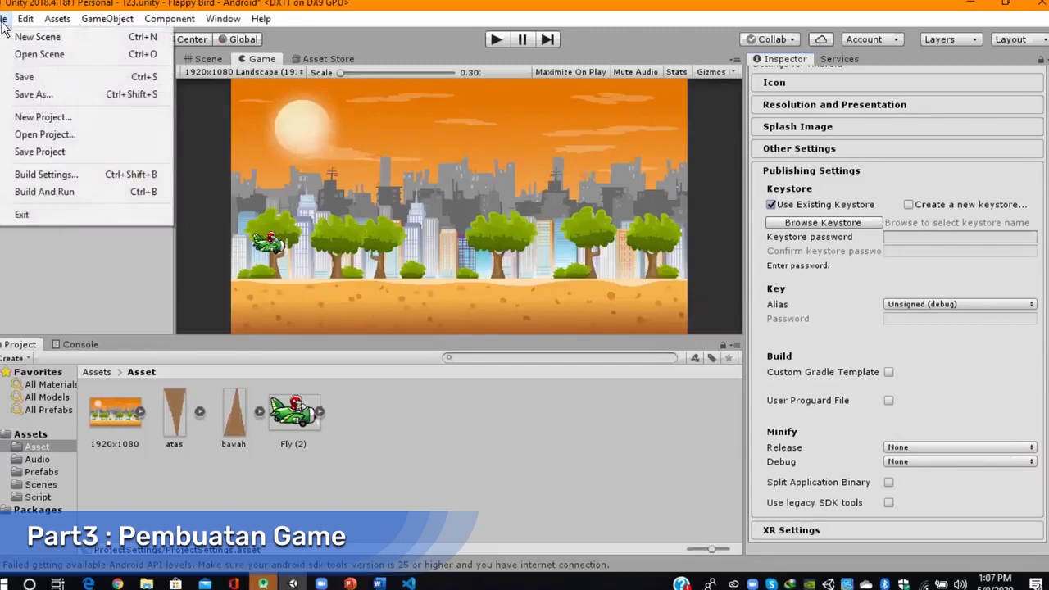
{"action": "left_click", "coordinate": [86, 178]}
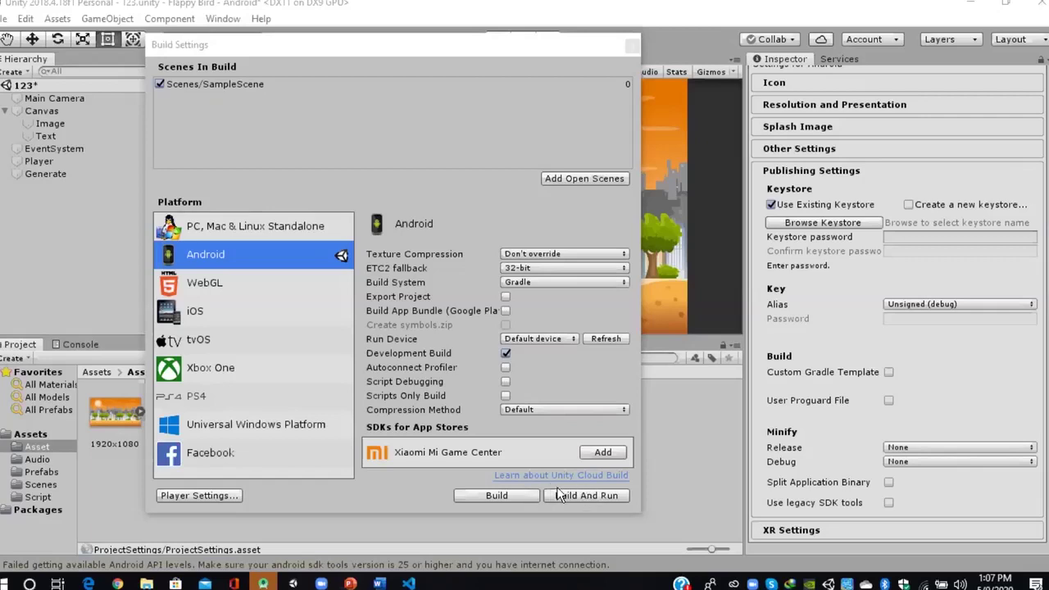
Build the Android APK, saving it as 'game' in the Build folder.
{"action": "left_click", "coordinate": [506, 495]}
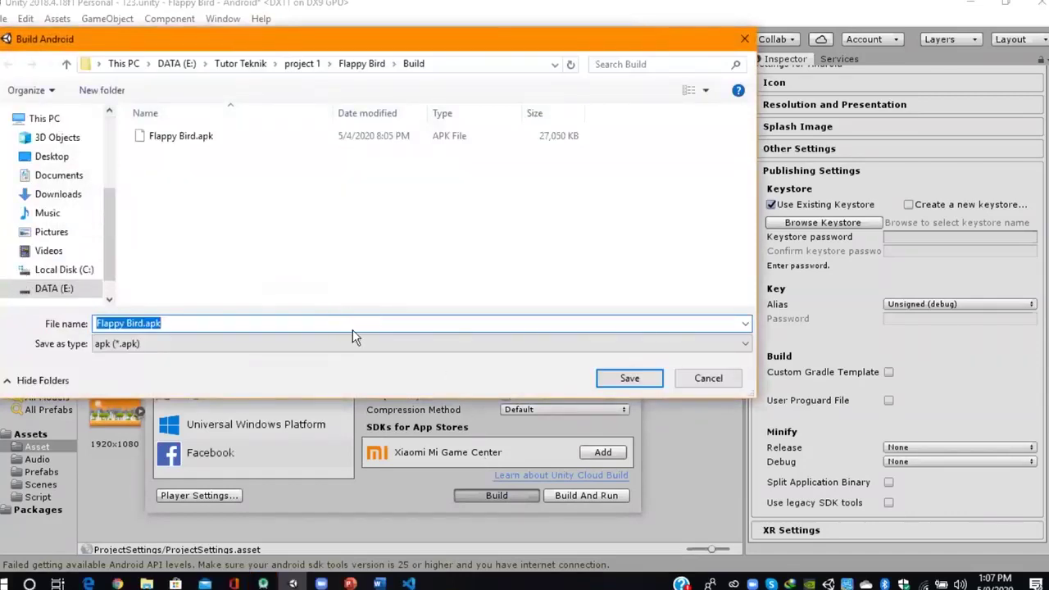
{"action": "type", "text": "game"}
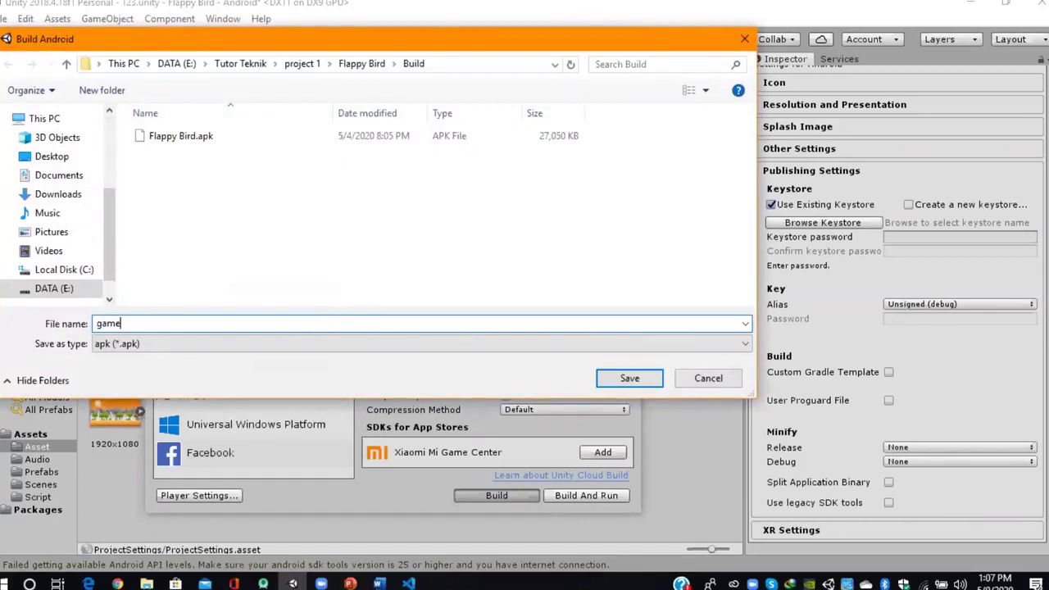
{"action": "key", "text": "Return"}
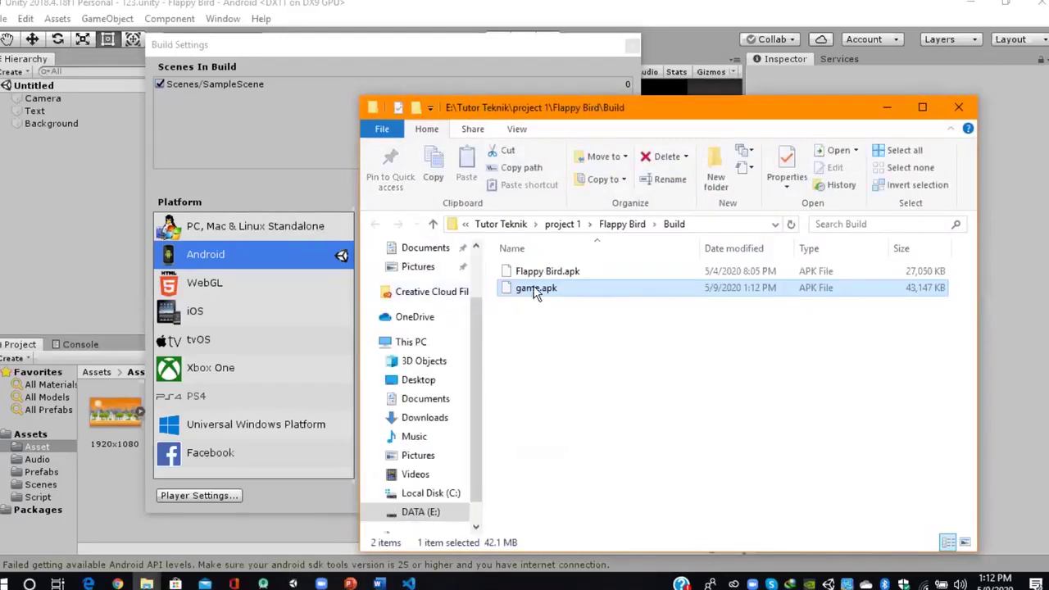
Check game.apk's details in the Build folder, then minimize File Explorer.
{"action": "mouse_move", "coordinate": [546, 297]}
{"action": "left_click", "coordinate": [889, 109]}
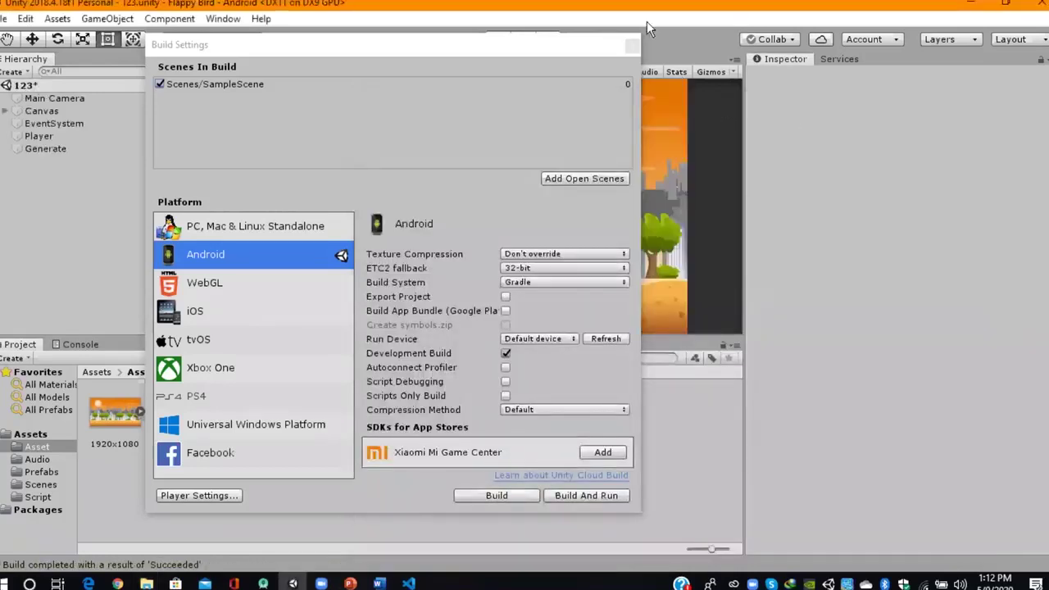
Close the Build Settings window.
{"action": "left_click", "coordinate": [635, 45]}
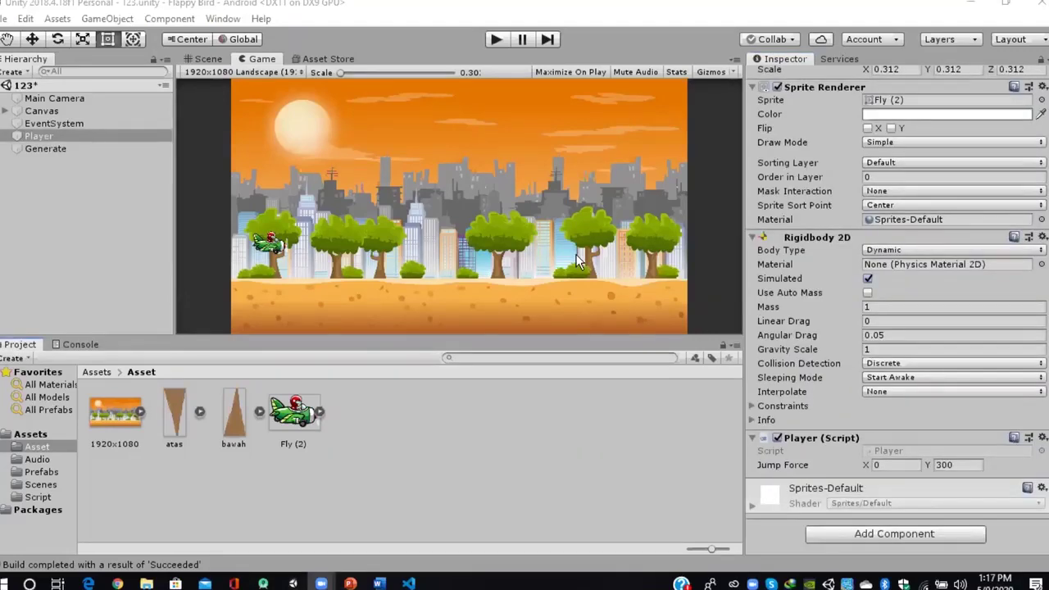
Create a new scene asset named 3d in the Scenes folder.
{"action": "left_click", "coordinate": [58, 483]}
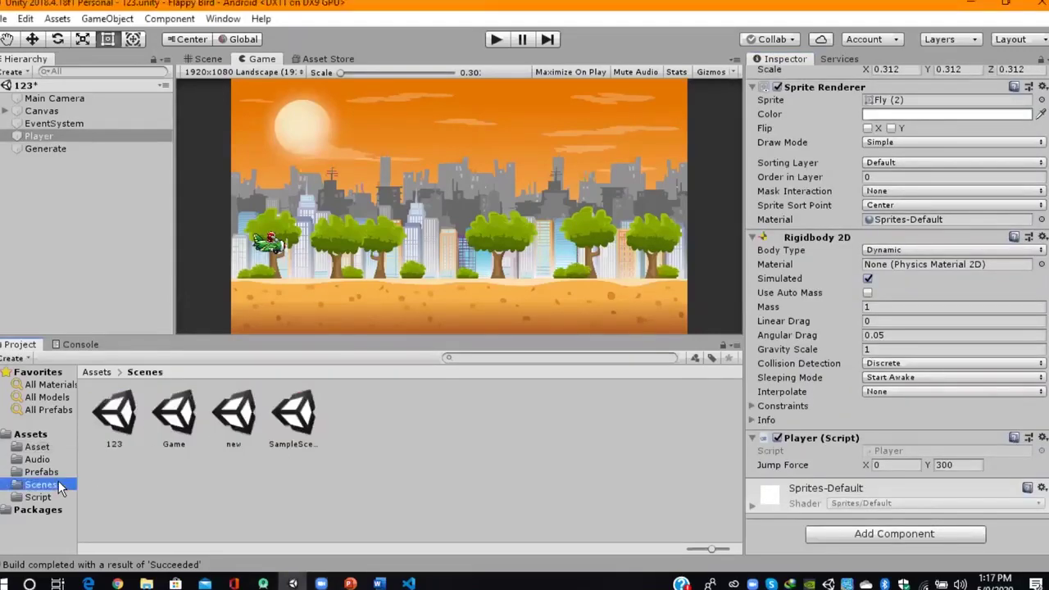
{"action": "right_click", "coordinate": [192, 480]}
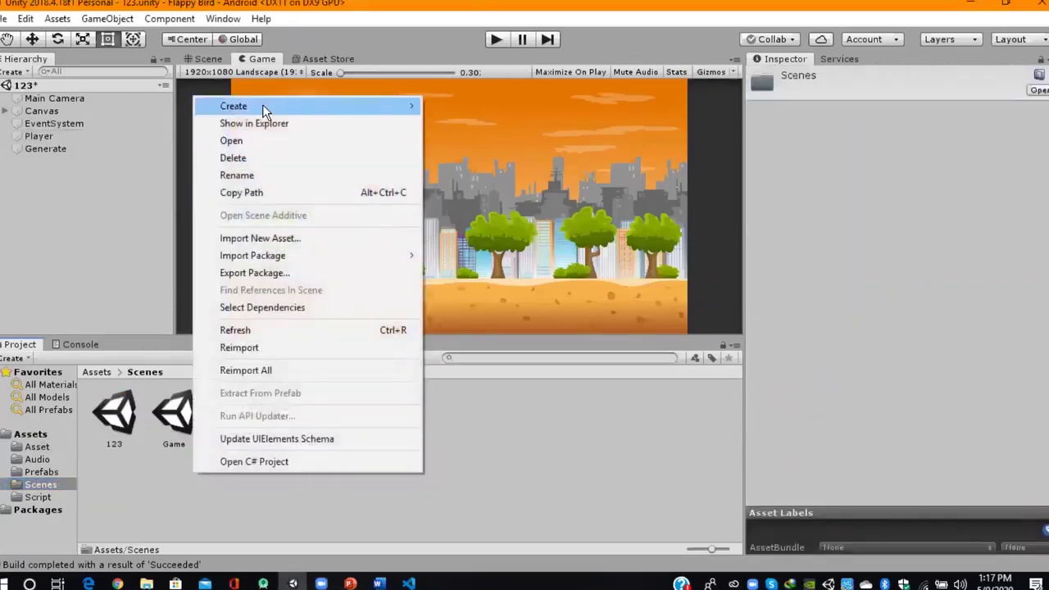
{"action": "mouse_move", "coordinate": [262, 106]}
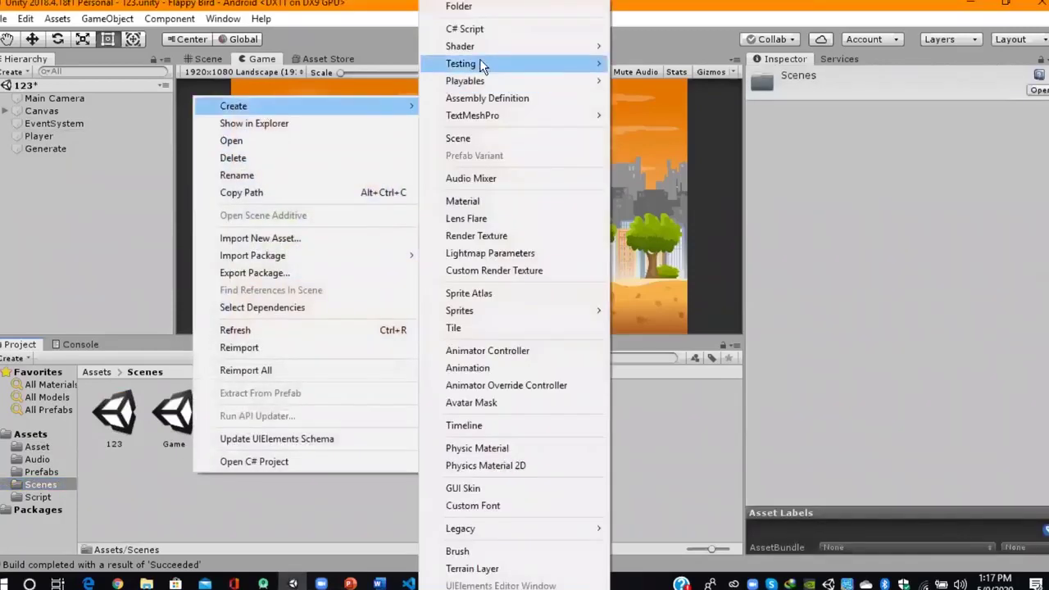
{"action": "left_click", "coordinate": [496, 133]}
{"action": "type", "text": "3d"}
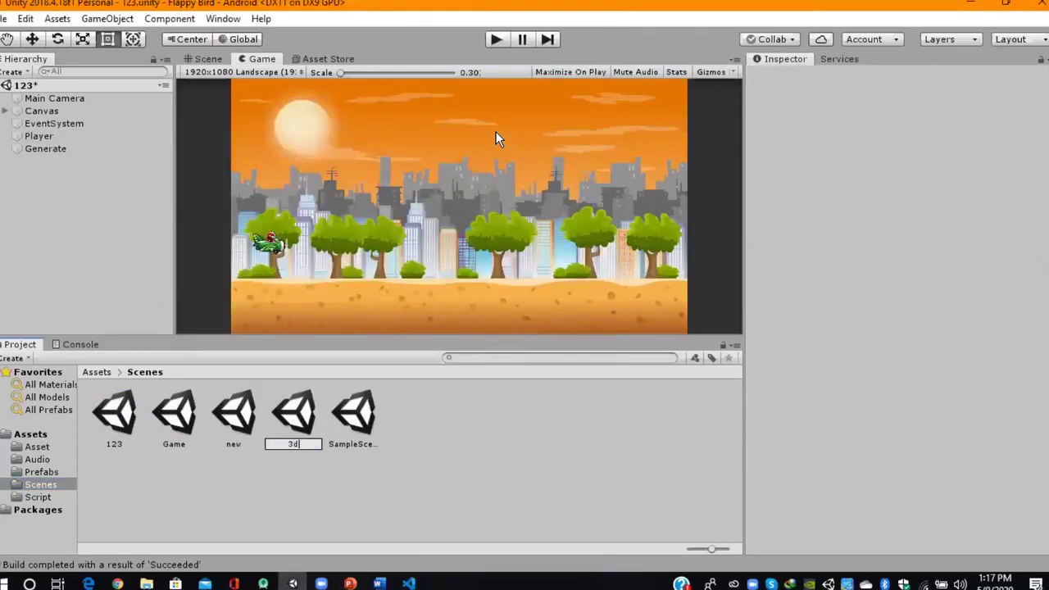
{"action": "key", "text": "Return"}
{"action": "key", "text": "Return"}
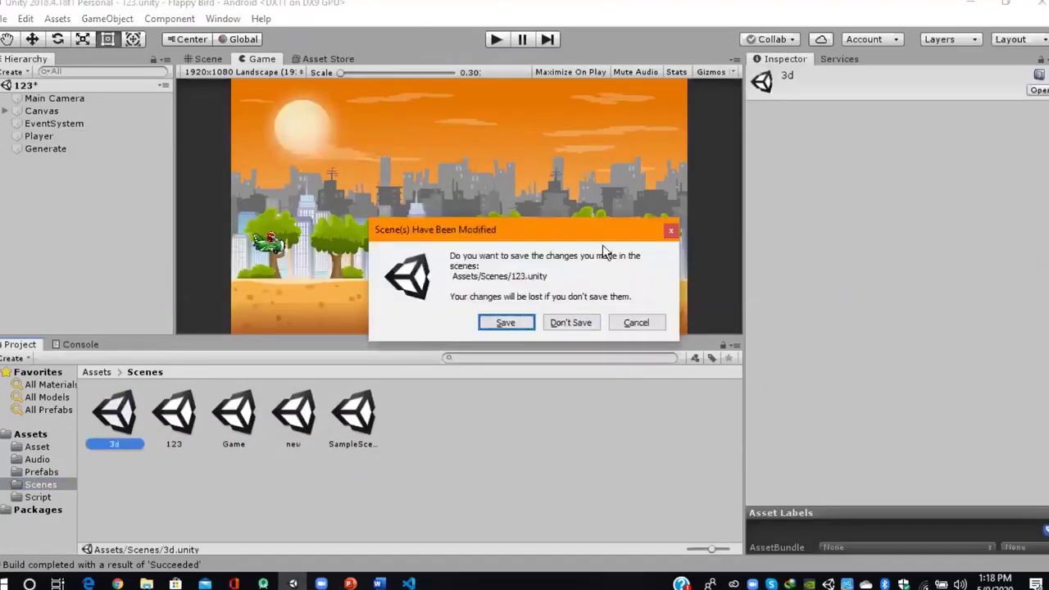
Save the changes to the 123 scene and bring up the 3d scene view.
{"action": "left_click_drag", "start_coordinate": [617, 236], "coordinate": [845, 238]}
{"action": "left_click", "coordinate": [742, 328]}
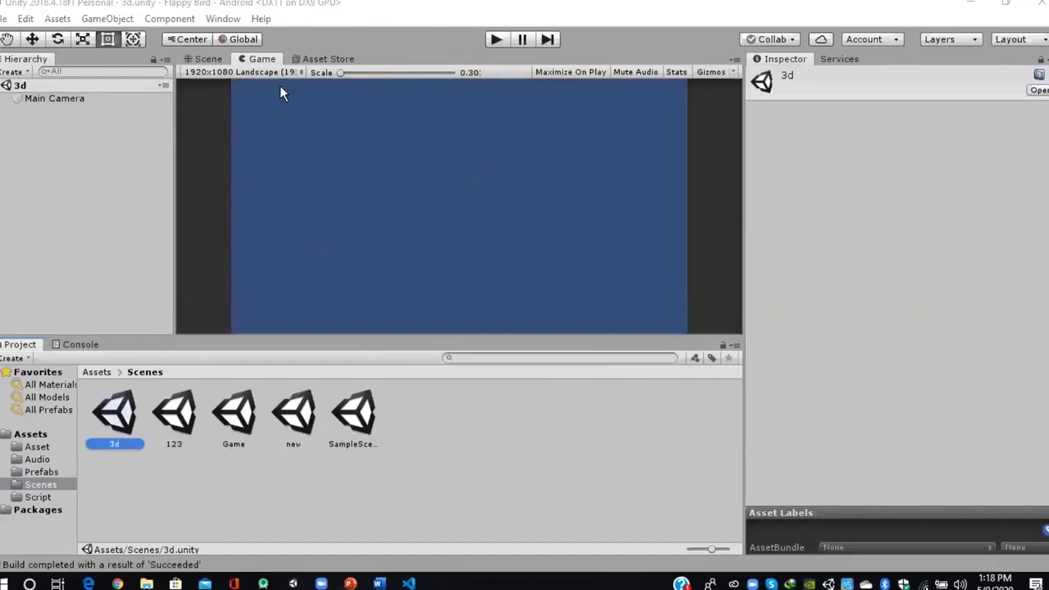
{"action": "left_click", "coordinate": [209, 59]}
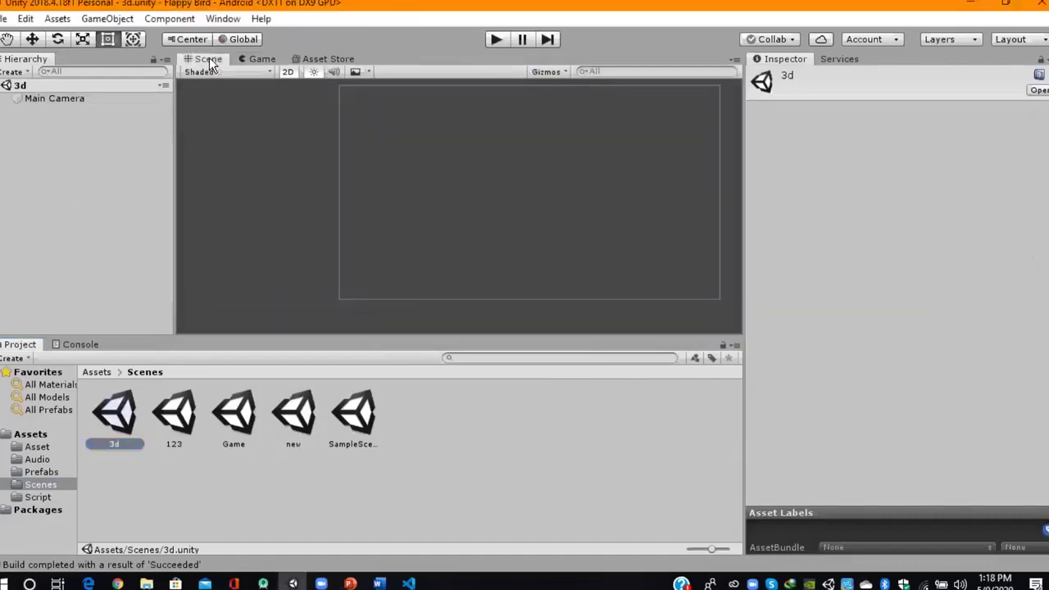
Switch the scene view to 3D perspective and add a Plane.
{"action": "left_click", "coordinate": [290, 72]}
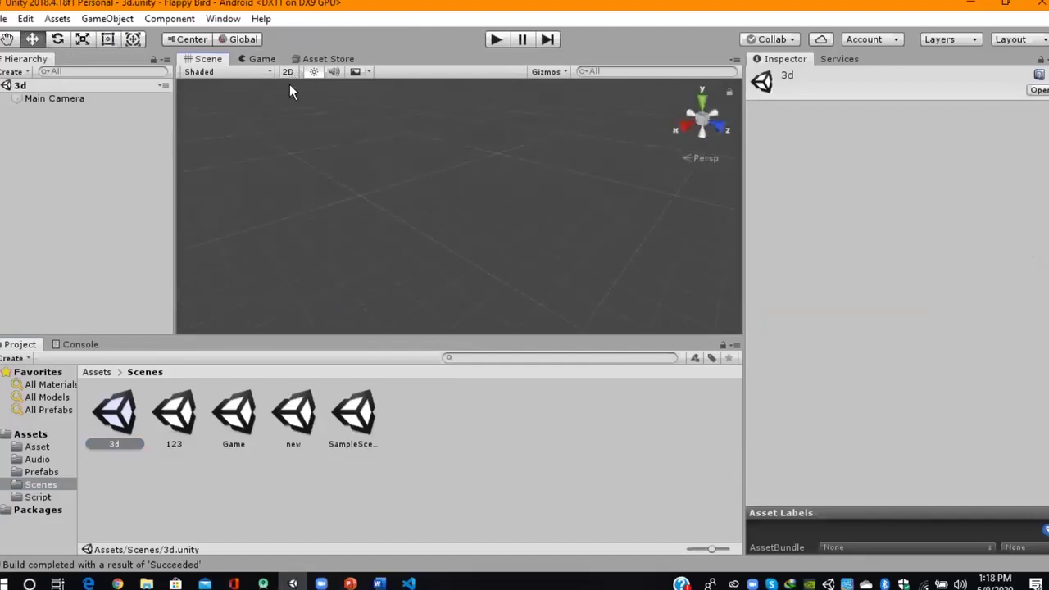
{"action": "right_click", "coordinate": [83, 152]}
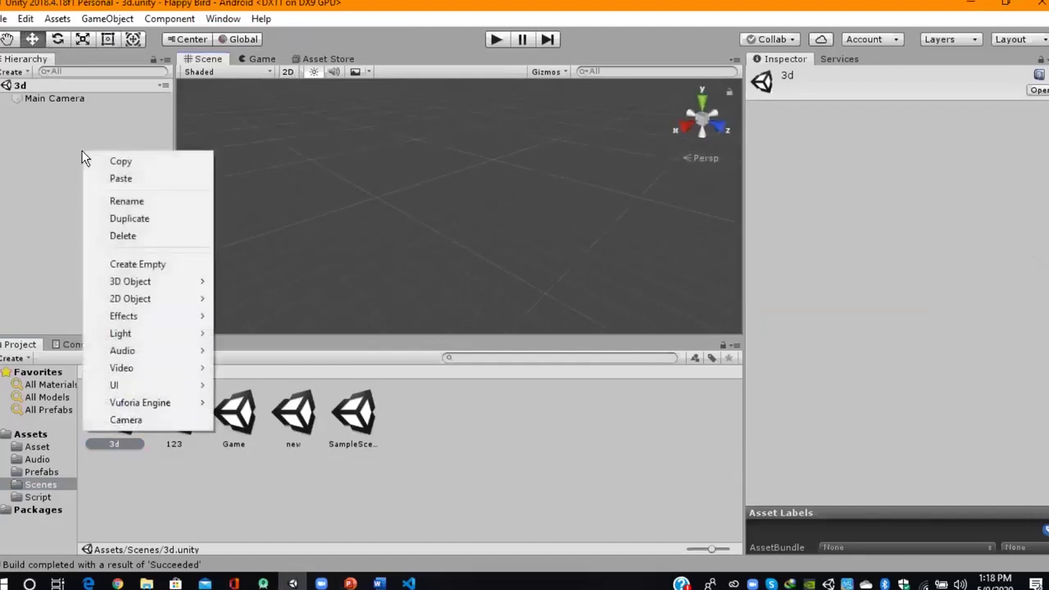
{"action": "mouse_move", "coordinate": [190, 369]}
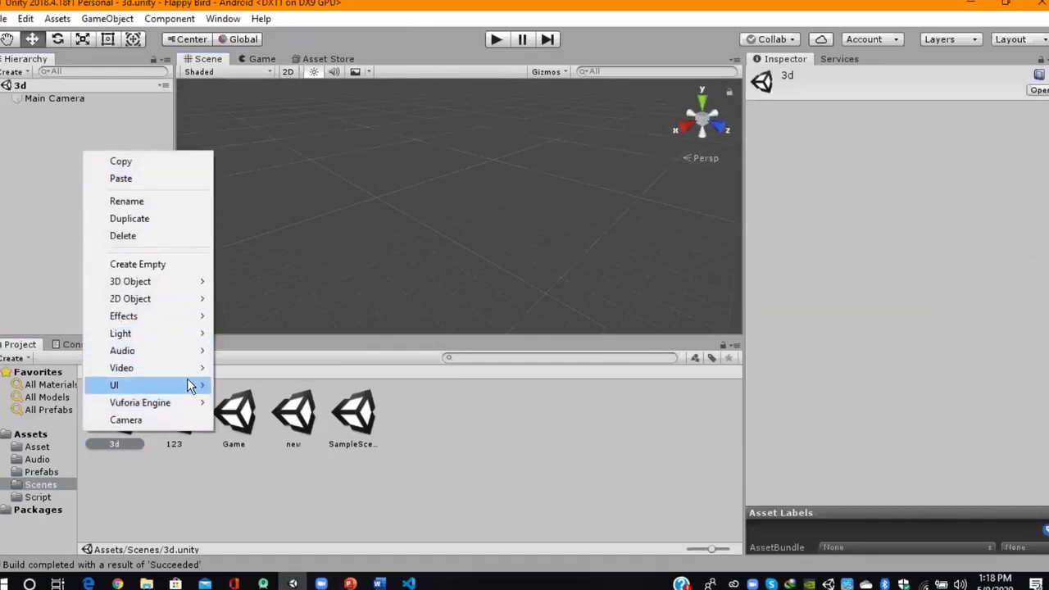
{"action": "mouse_move", "coordinate": [192, 281]}
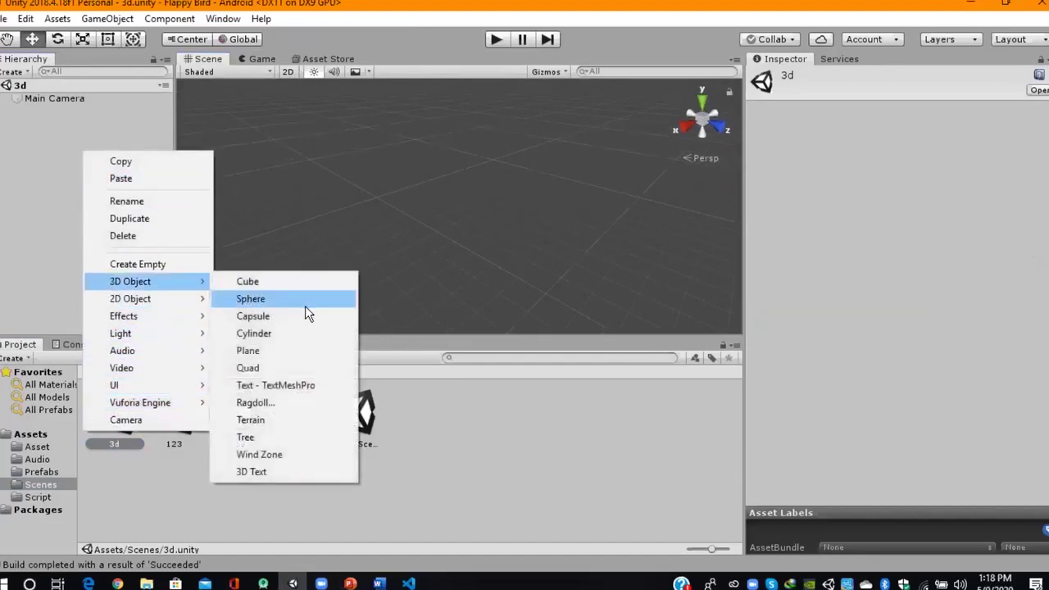
{"action": "left_click", "coordinate": [318, 359]}
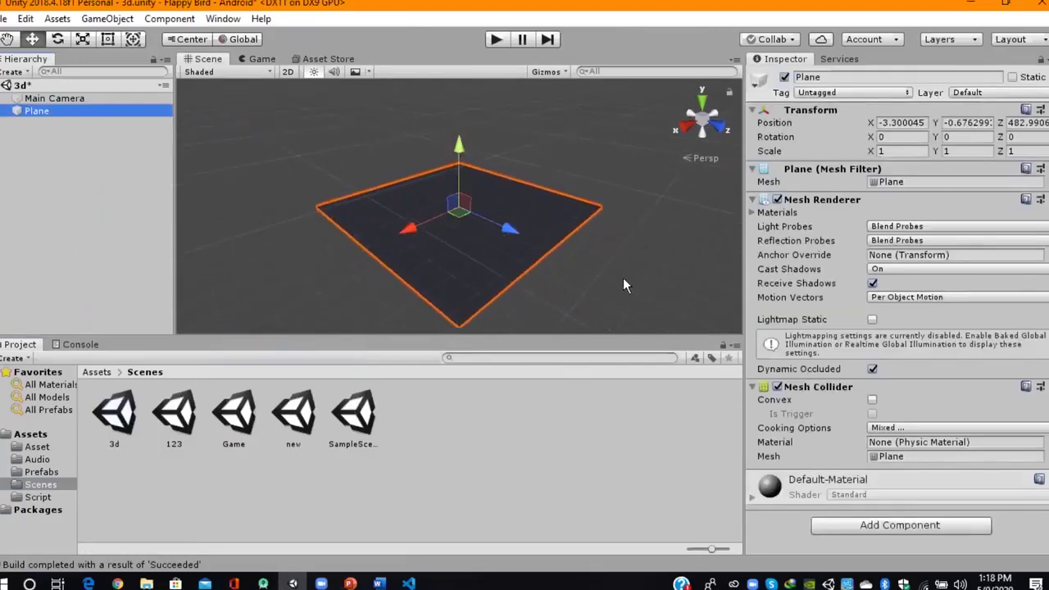
Add a Cube, raise it to Y 1.13 above the plane, and expand its Default-Material.
{"action": "right_click", "coordinate": [90, 139]}
{"action": "mouse_move", "coordinate": [205, 272]}
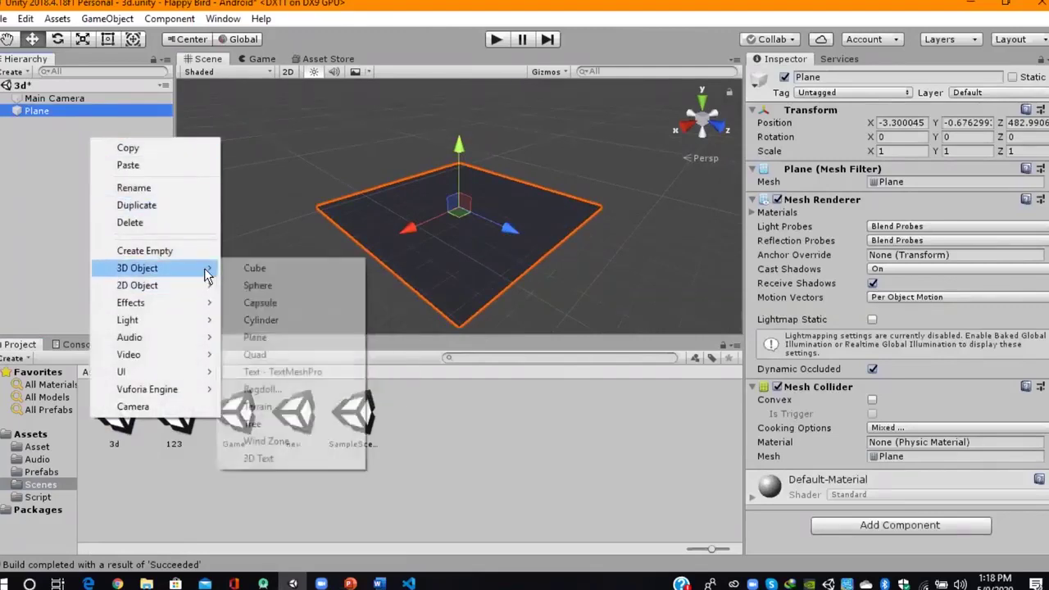
{"action": "left_click", "coordinate": [296, 273]}
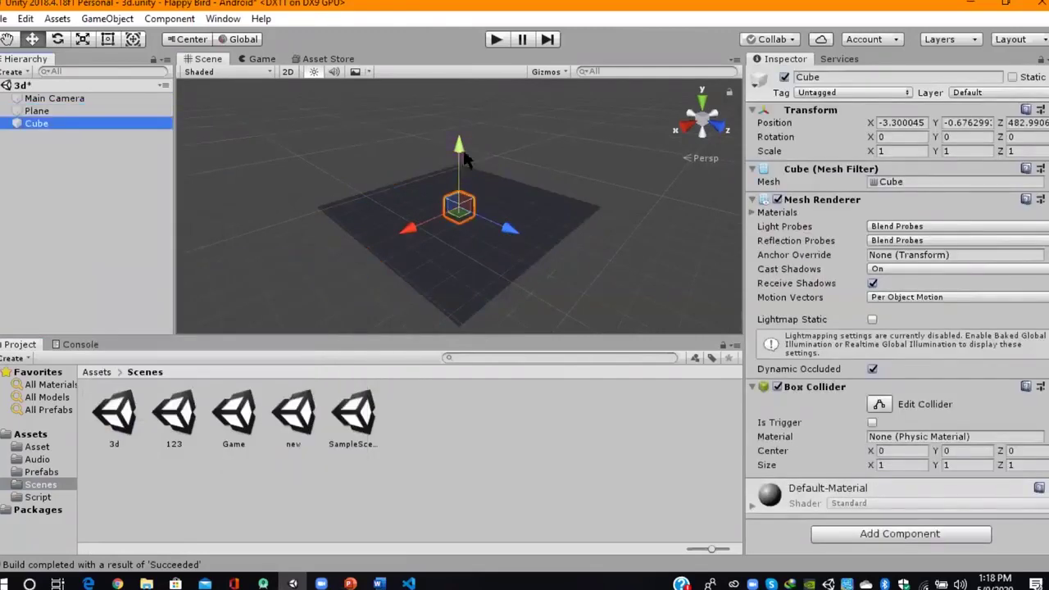
{"action": "left_click_drag", "start_coordinate": [463, 159], "coordinate": [461, 117]}
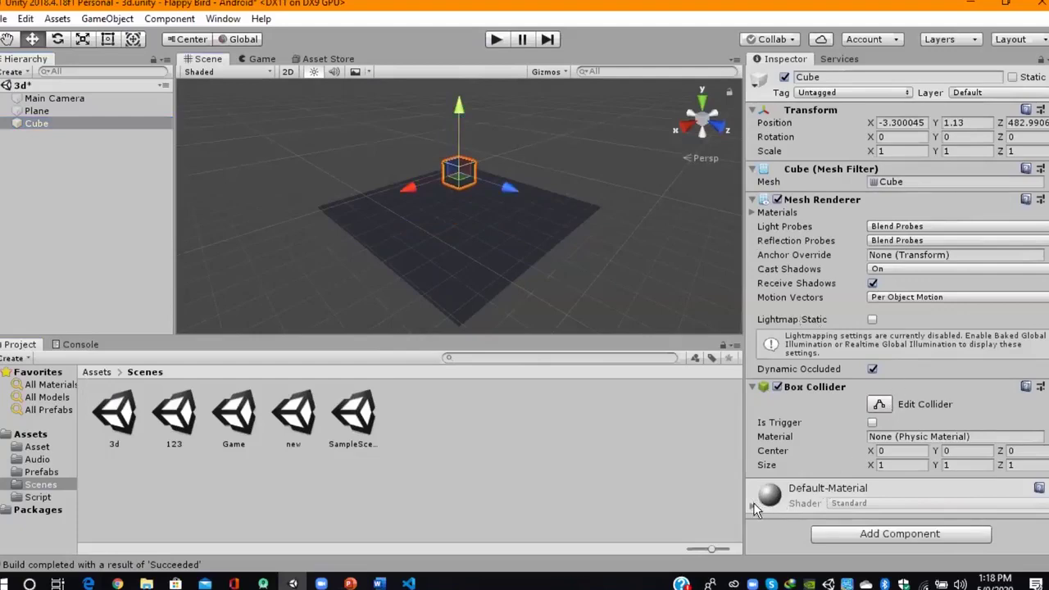
{"action": "left_click", "coordinate": [776, 502]}
{"action": "scroll", "coordinate": [813, 496], "scroll_direction": "down", "scroll_amount": 3}
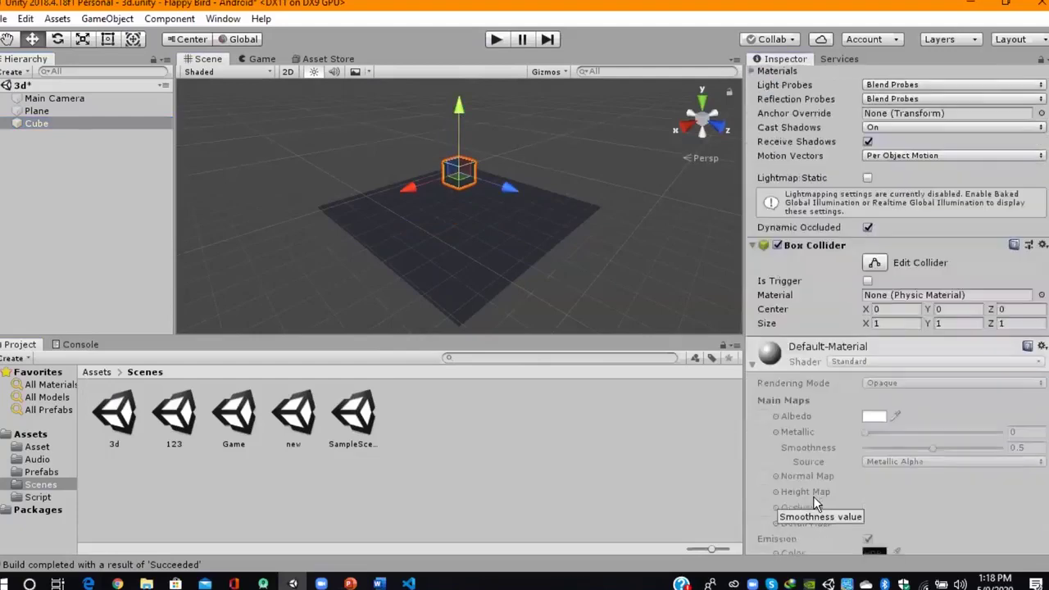
Create a New Material in Scenes and set its Albedo colour to red (FD1010).
{"action": "right_click", "coordinate": [609, 420]}
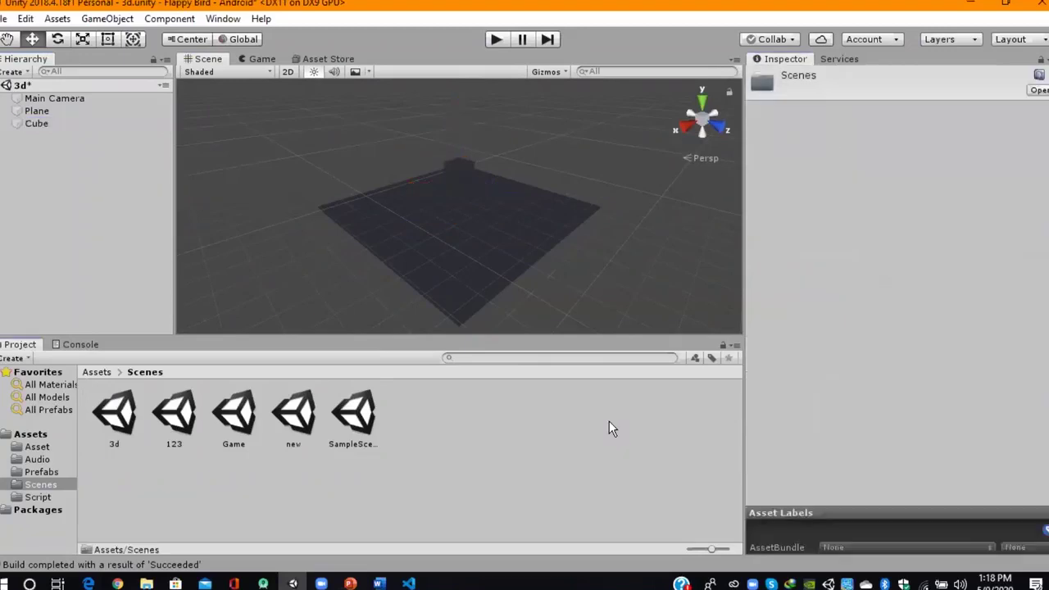
{"action": "mouse_move", "coordinate": [778, 54]}
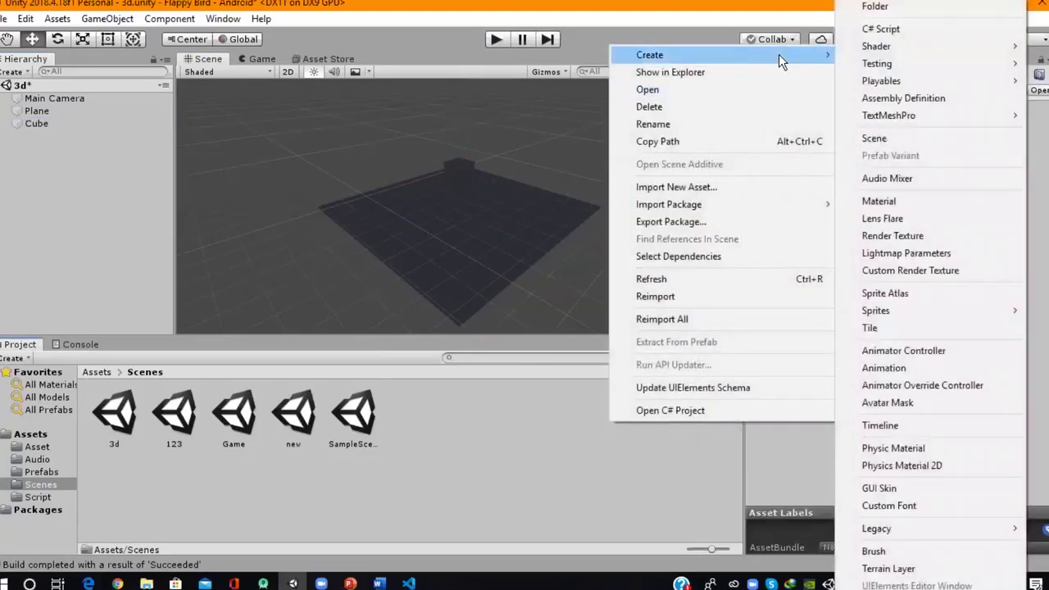
{"action": "left_click", "coordinate": [909, 205]}
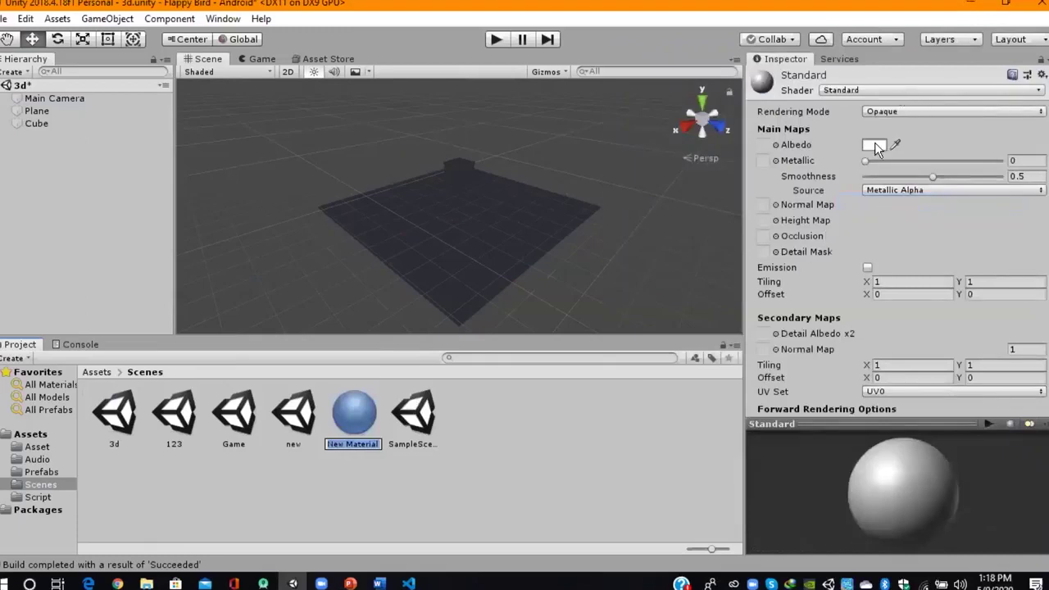
{"action": "left_click", "coordinate": [874, 146]}
{"action": "left_click_drag", "start_coordinate": [113, 114], "coordinate": [126, 99]}
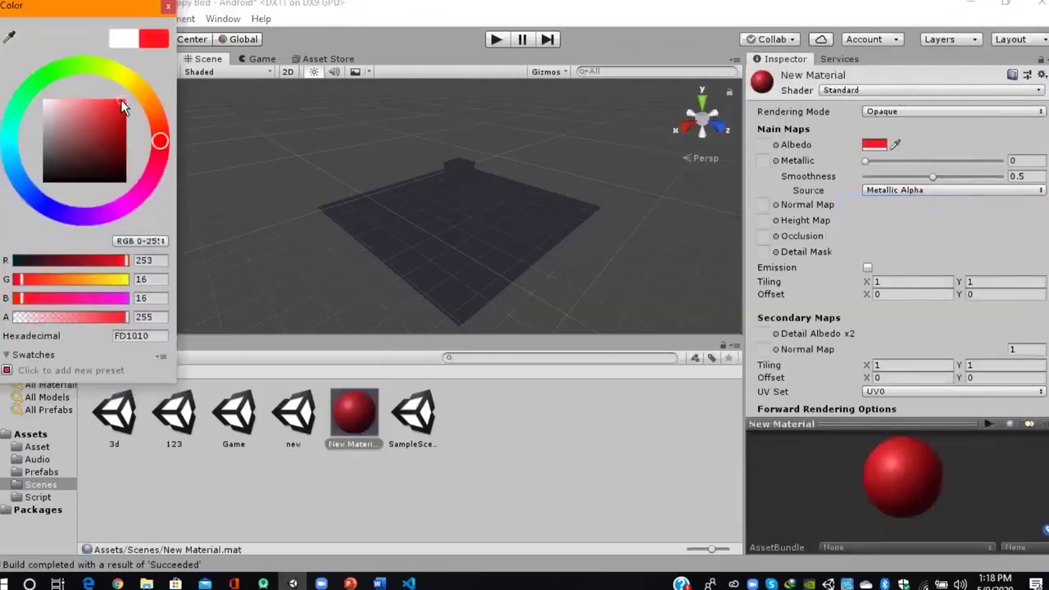
{"action": "left_click", "coordinate": [168, 6]}
{"action": "left_click", "coordinate": [377, 402]}
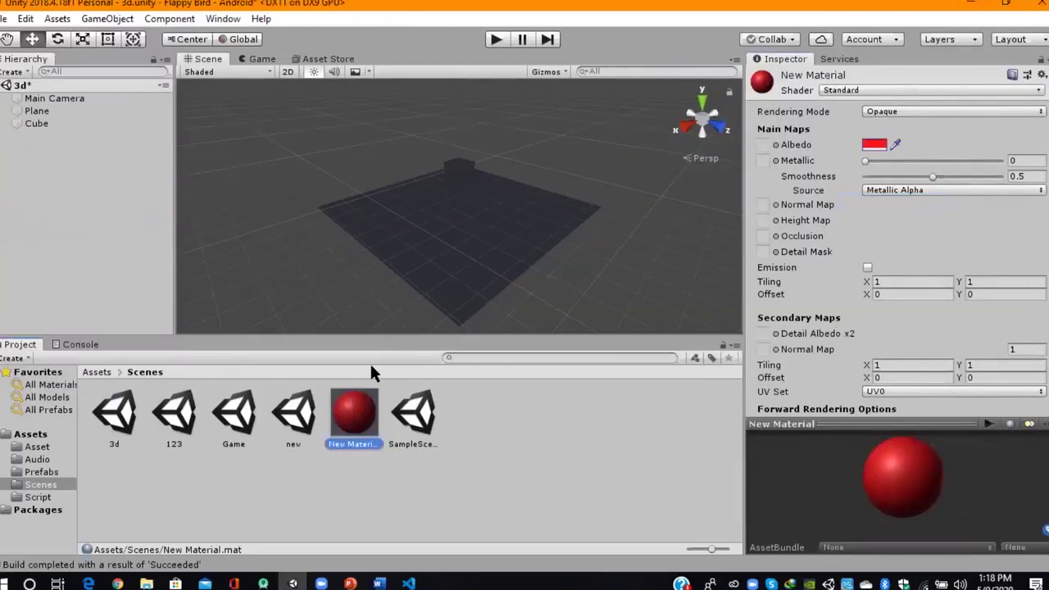
{"action": "left_click_drag", "start_coordinate": [390, 328], "coordinate": [459, 171]}
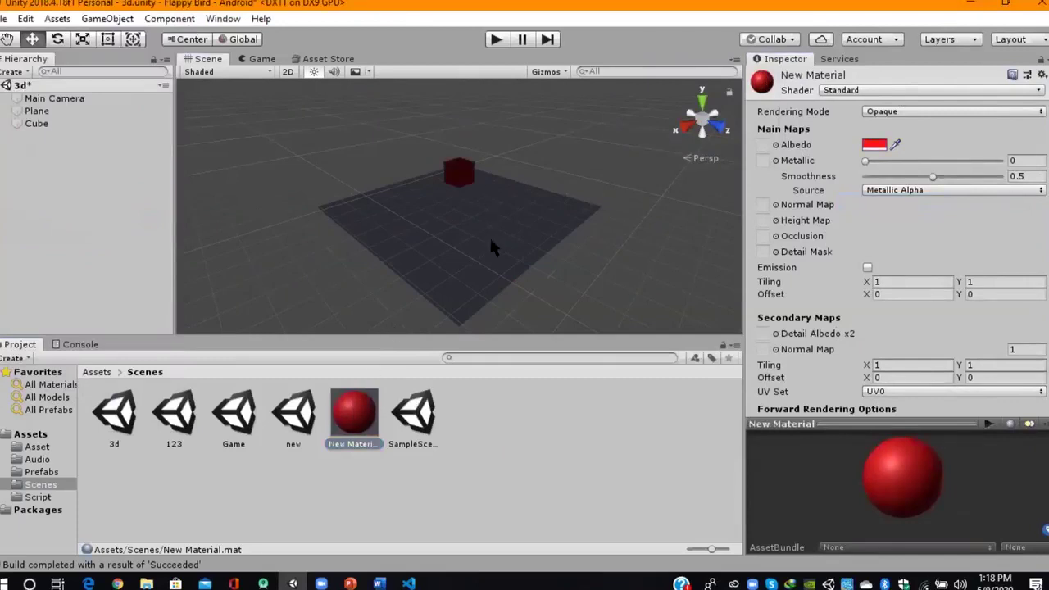